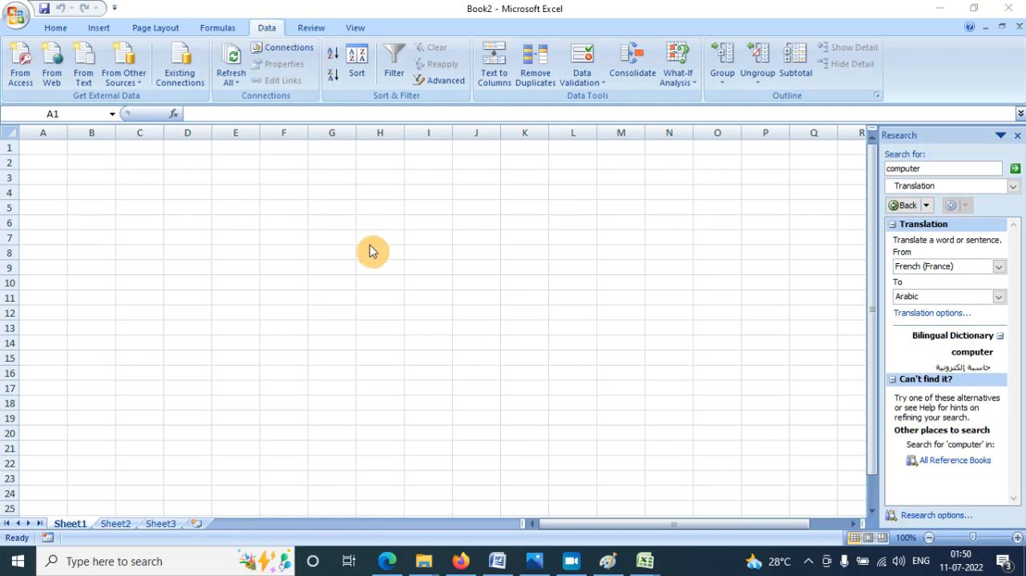
- Switch to the photo viewer to look over the RS-CIT poster down to its contact details, and return to the Book2 workbook
left_click(534, 560)
scroll(526, 304, "up", 4)
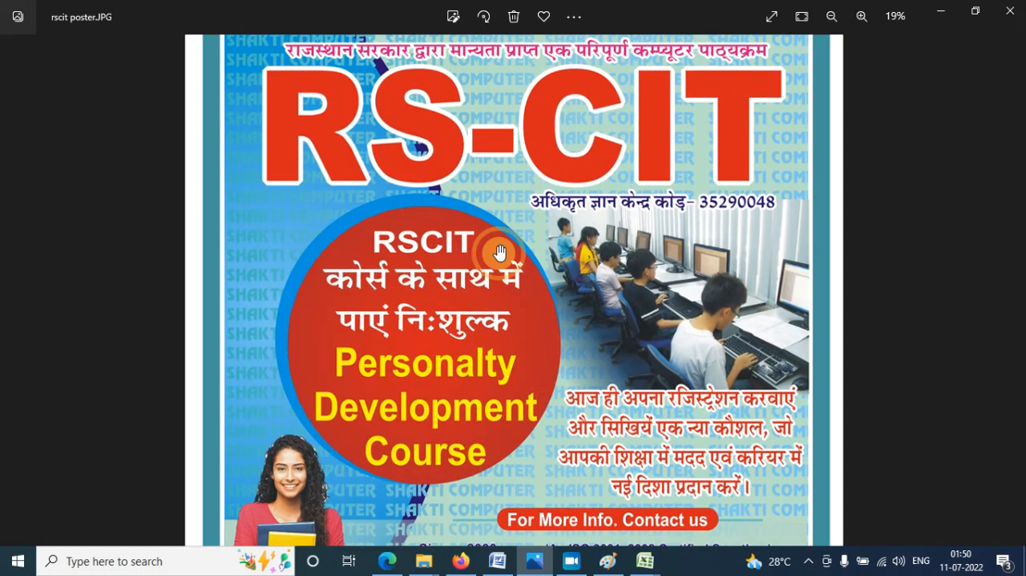
scroll(529, 430, "down", 2)
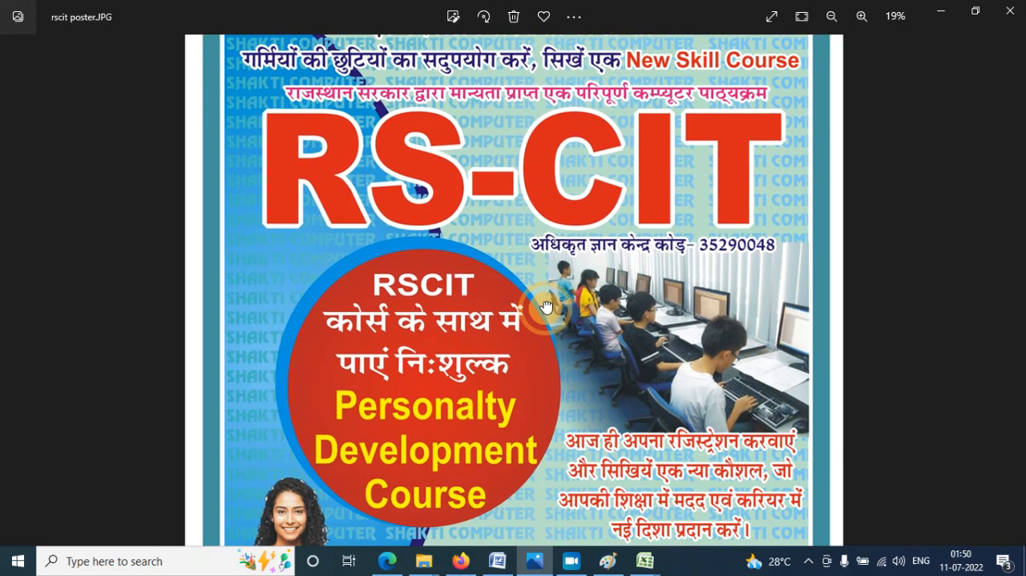
left_click_drag(588, 429, 589, 306)
left_click_drag(593, 431, 595, 370)
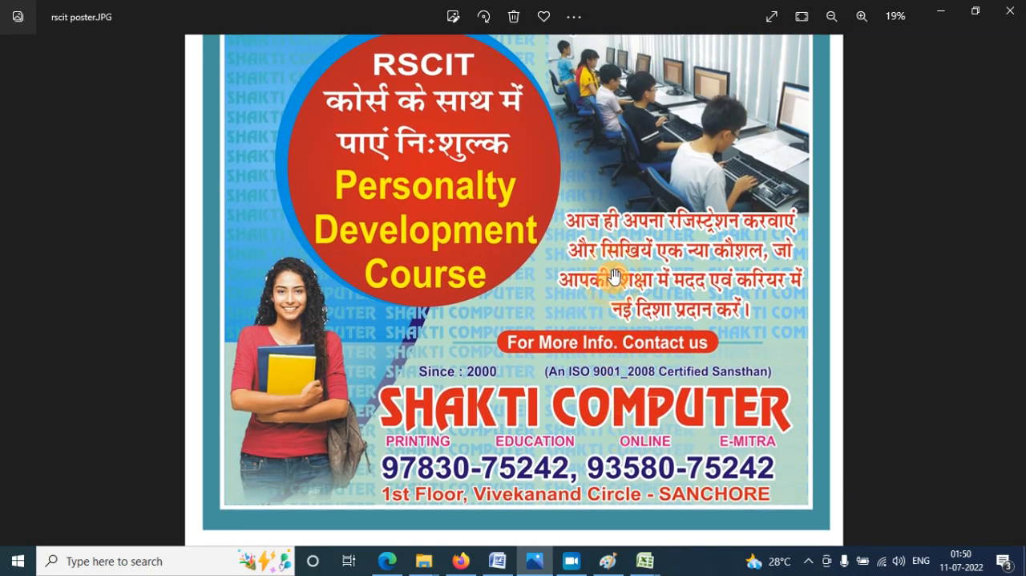
left_click(650, 566)
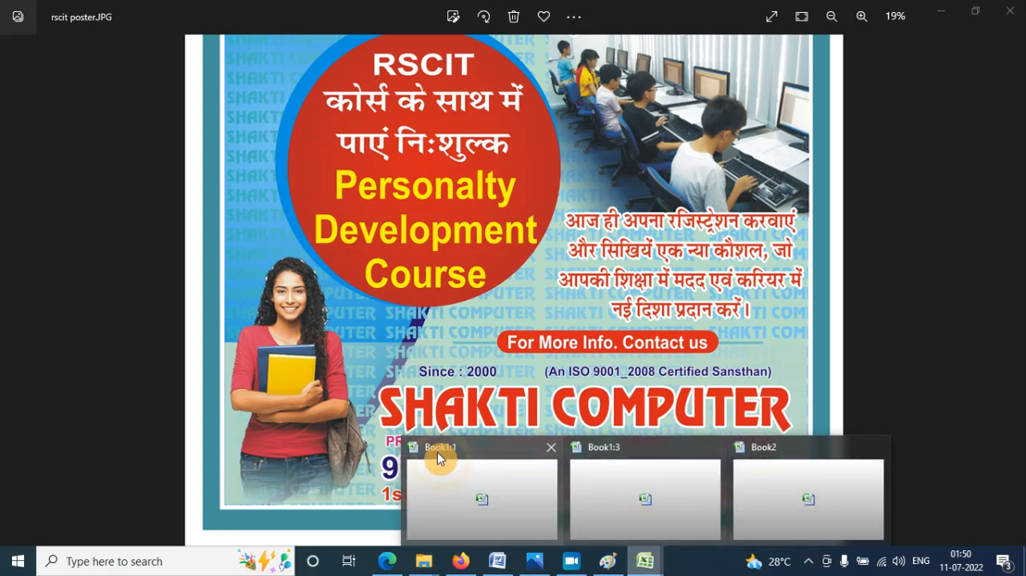
left_click(767, 493)
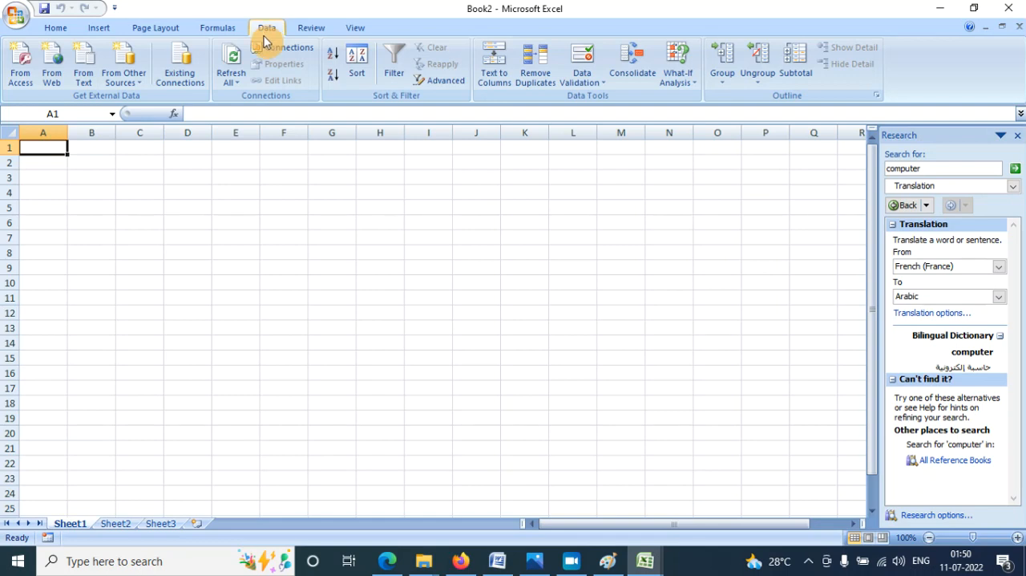
left_click(367, 200)
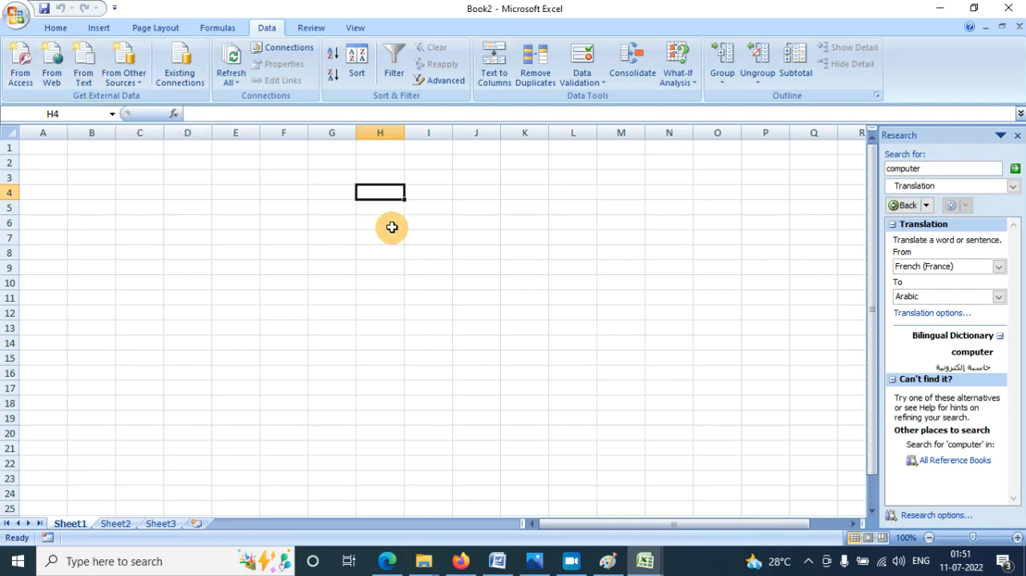
left_click(266, 254)
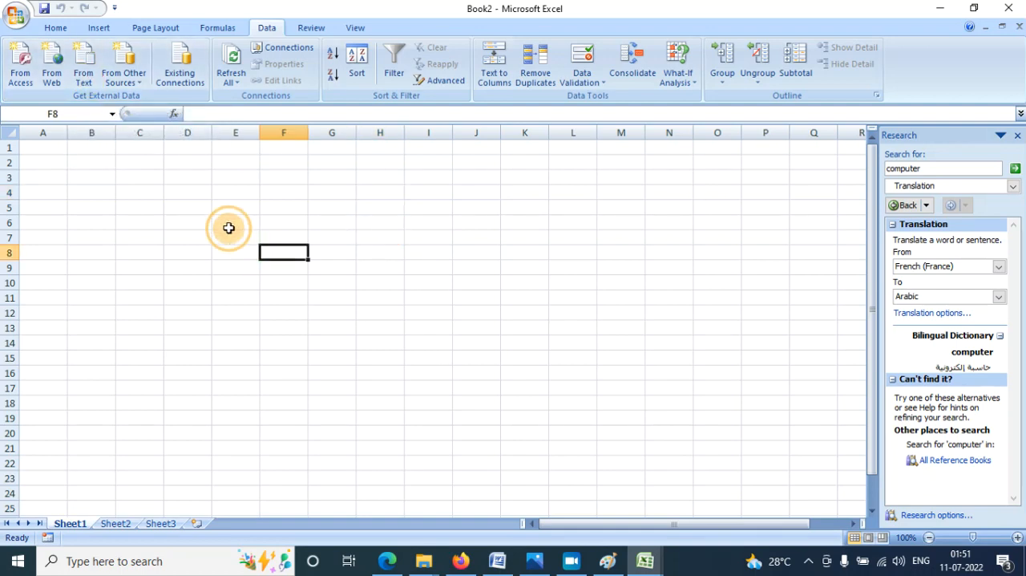
left_click(85, 80)
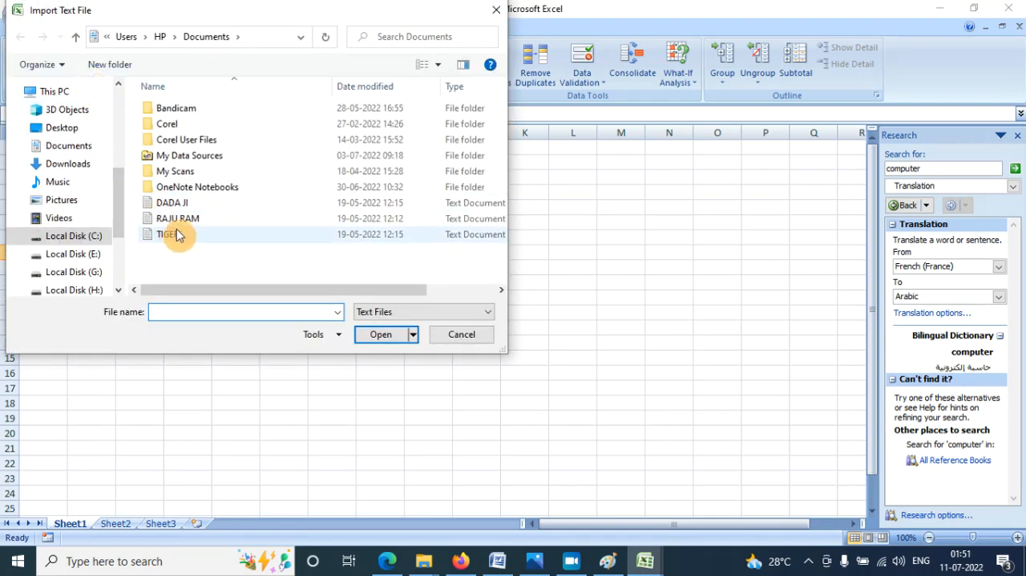
left_click(180, 219)
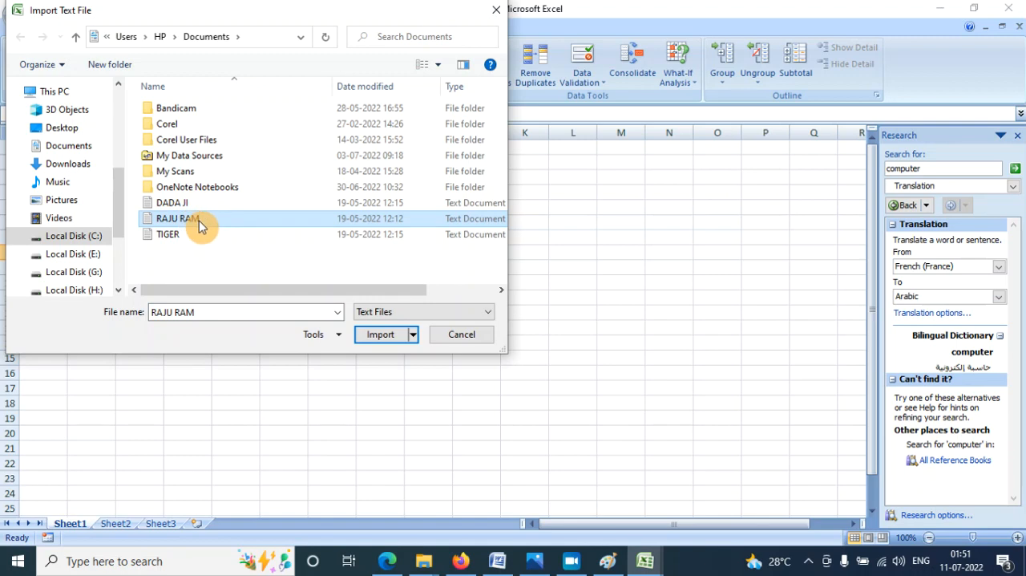
left_click(383, 335)
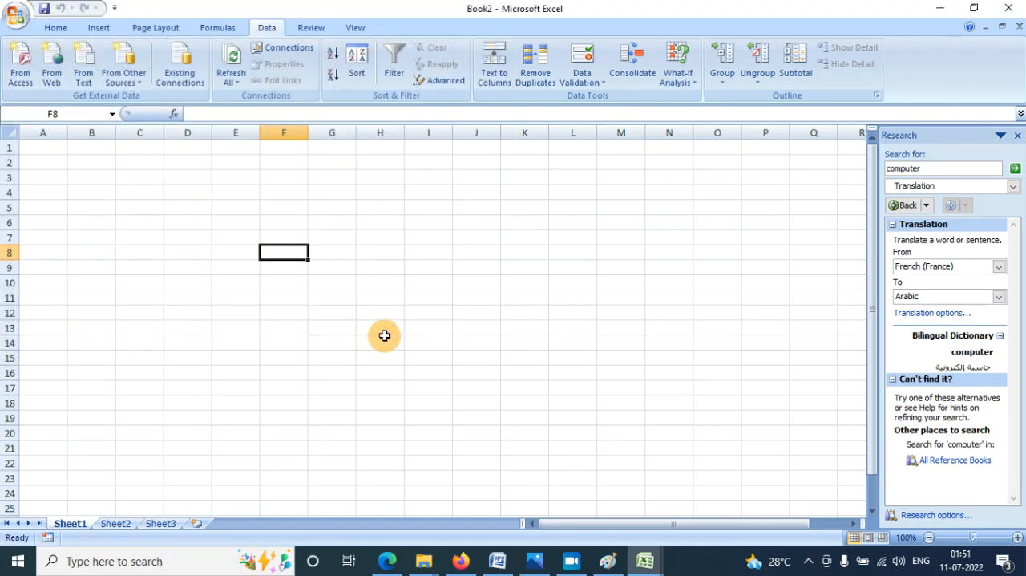
left_click(594, 438)
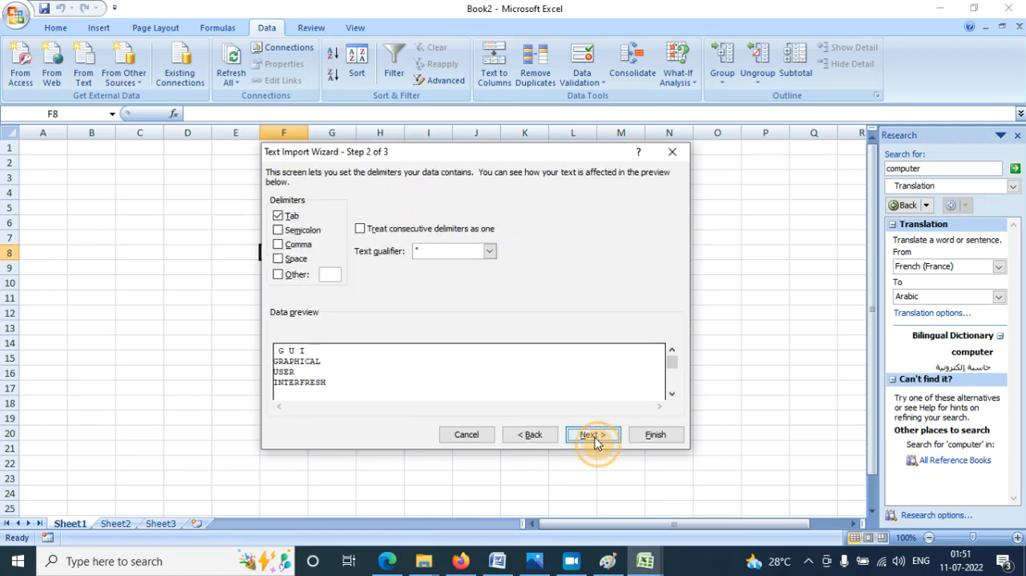
left_click(593, 435)
left_click(653, 434)
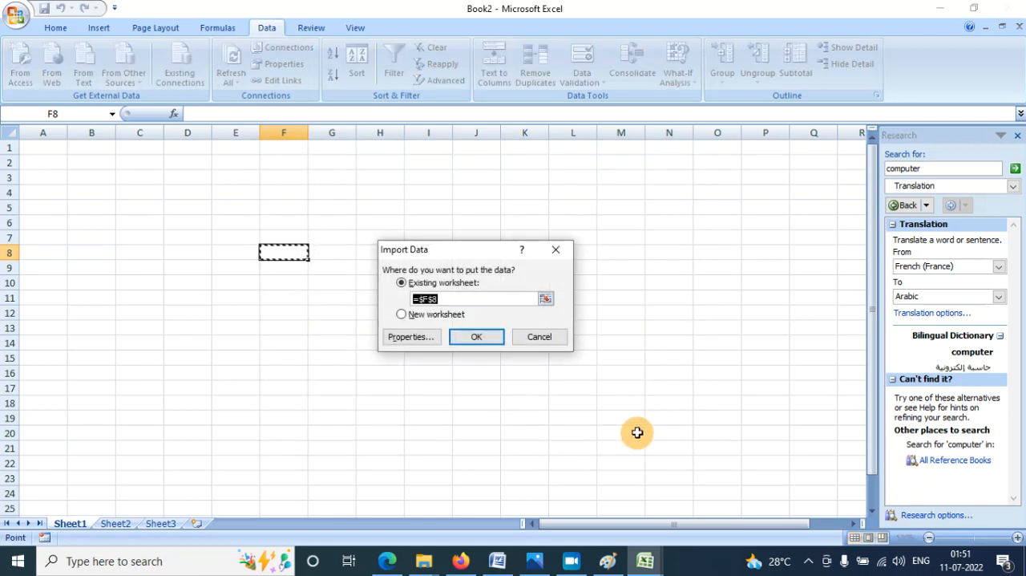
left_click(484, 347)
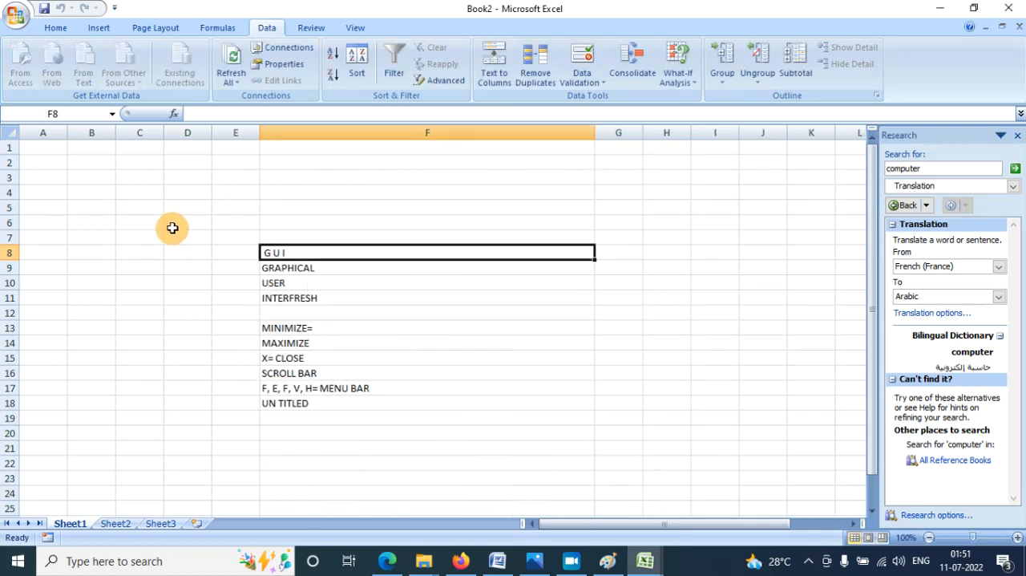
- Import the 192 KB Access database as a table into the existing worksheet at cell F26, below the imported text
left_click(422, 416)
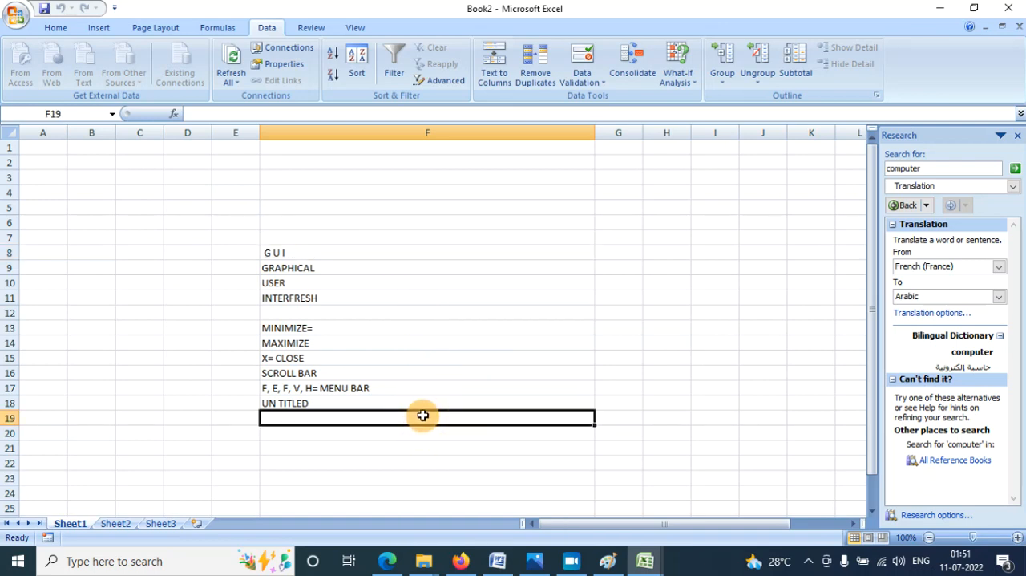
scroll(422, 416, "down", 4)
left_click(316, 345)
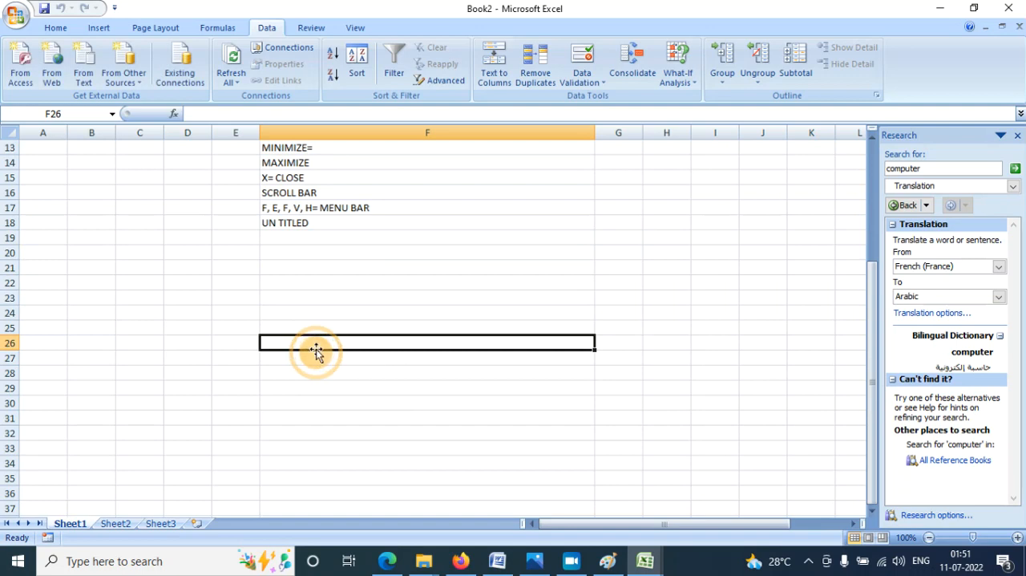
left_click(11, 80)
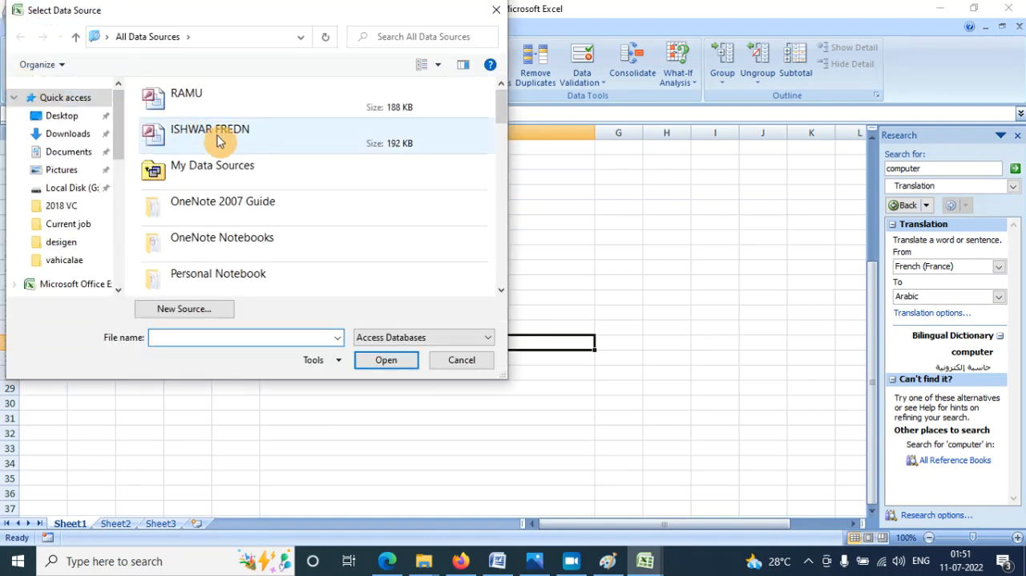
left_click(249, 147)
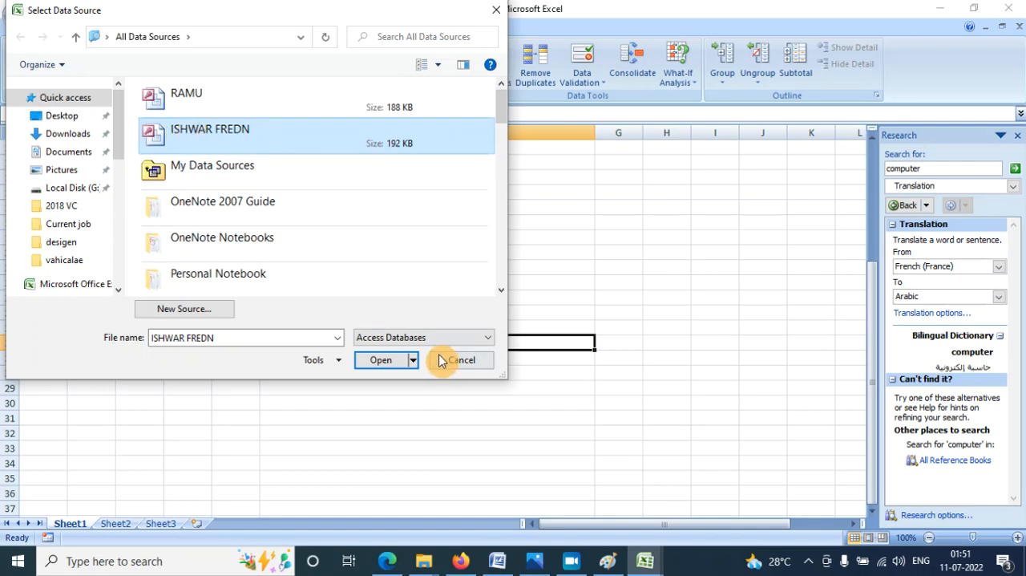
left_click(383, 360)
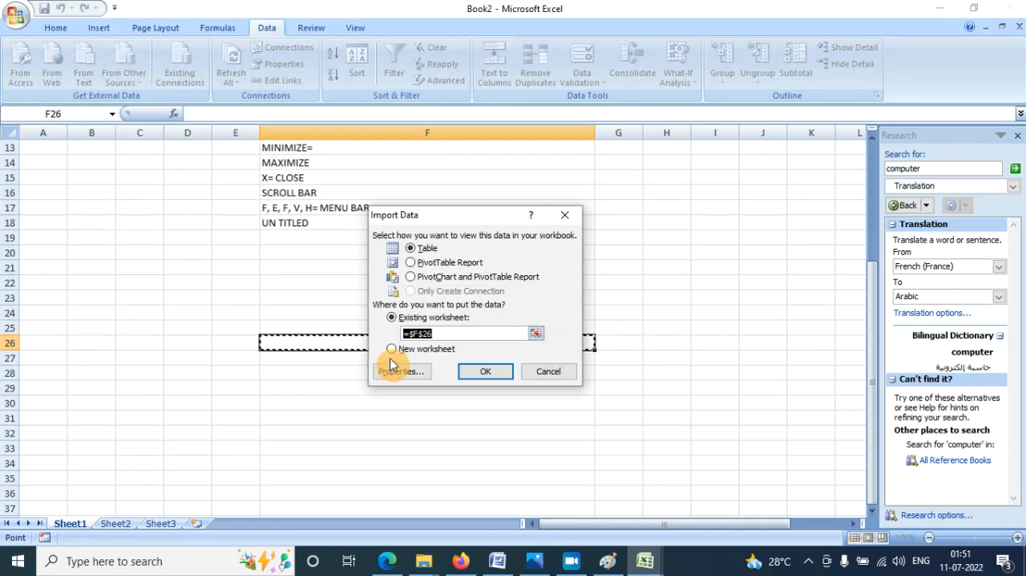
left_click(476, 370)
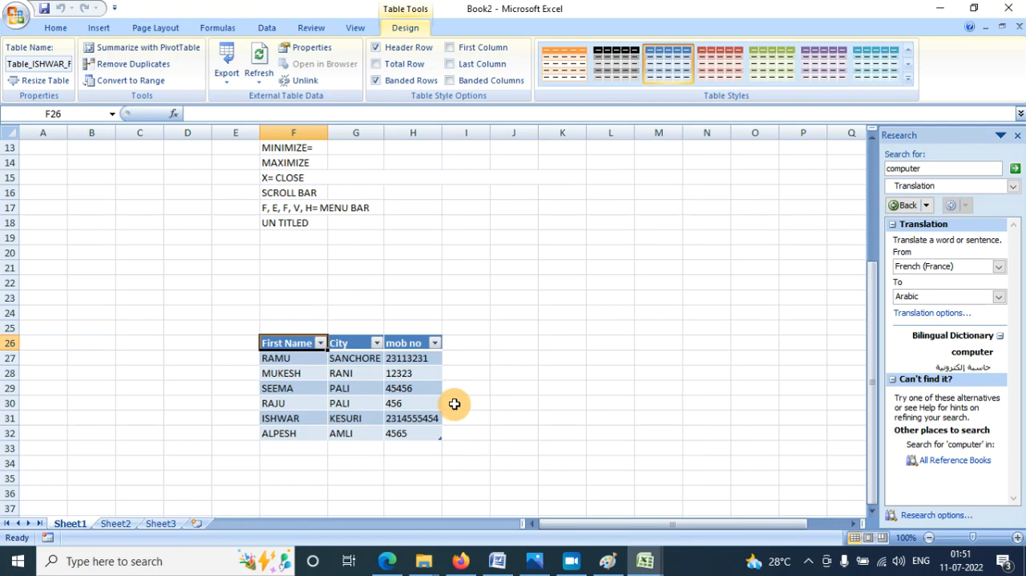
- Examine the New Web Query dialog and the choices of other external data sources without importing anything
left_click(513, 357)
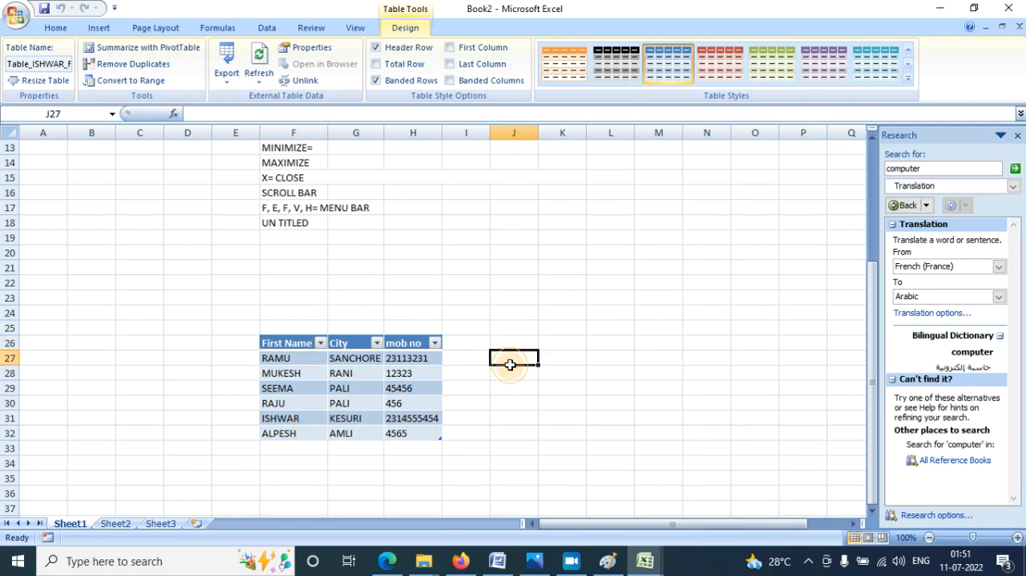
left_click(266, 27)
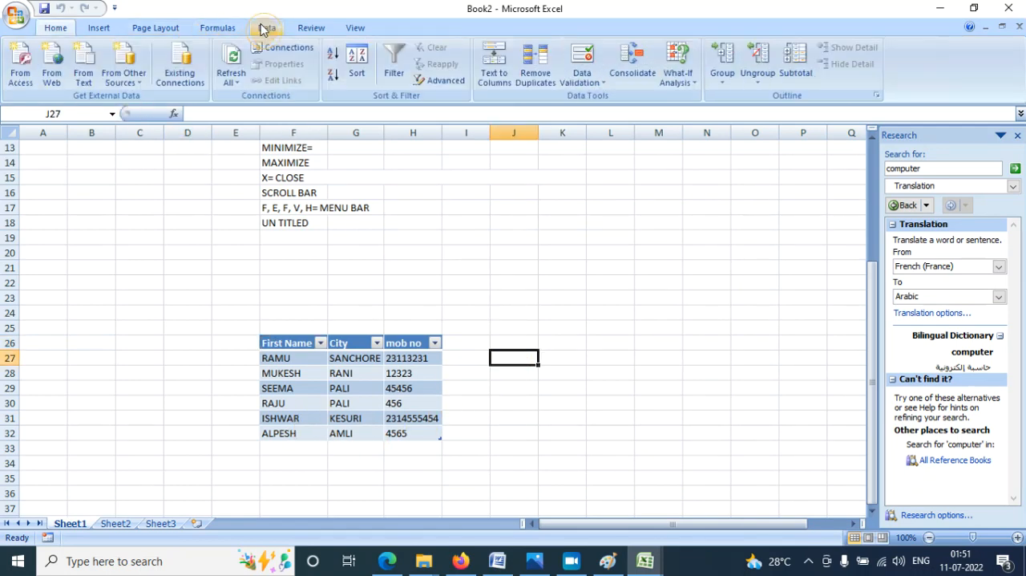
left_click(49, 68)
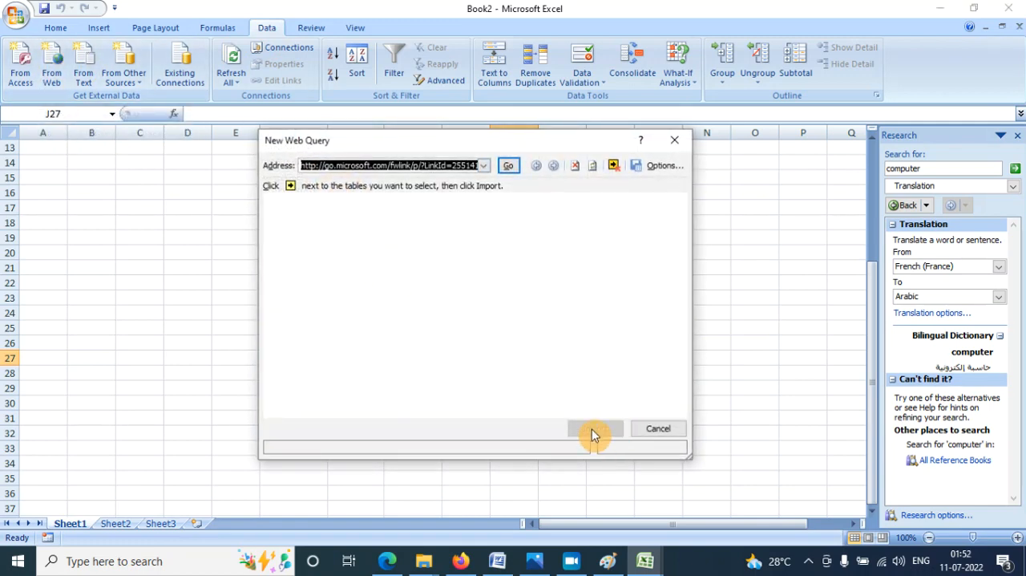
left_click(657, 428)
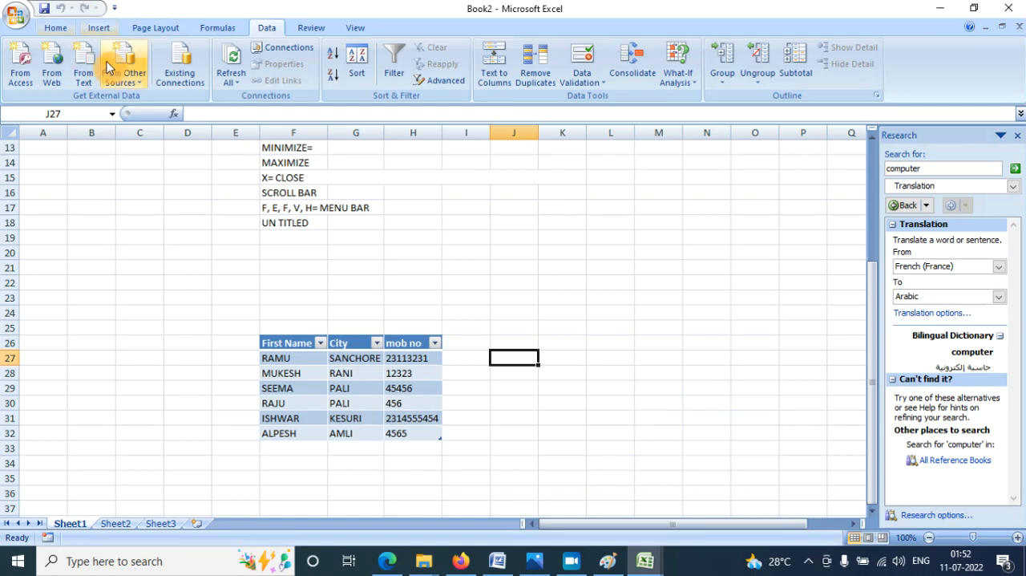
left_click(135, 83)
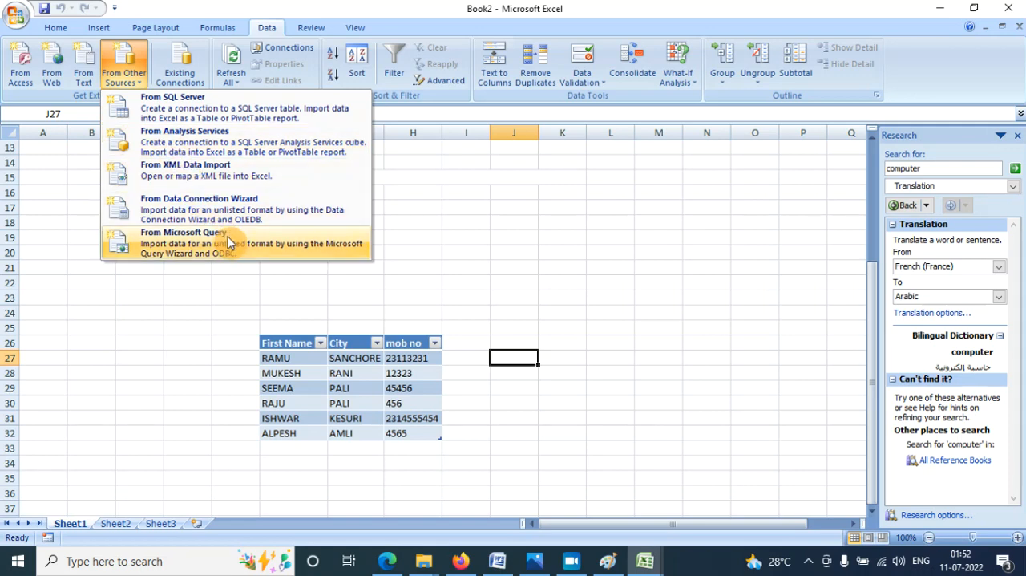
left_click(158, 304)
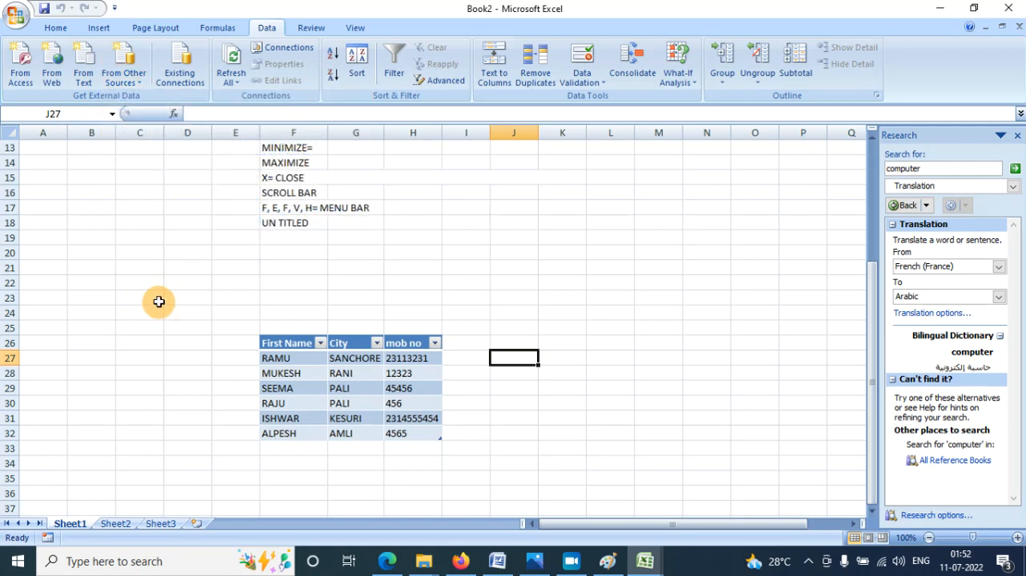
- Review the existing connections available for import and the connections used in this workbook, leaving them as they are
left_click(196, 68)
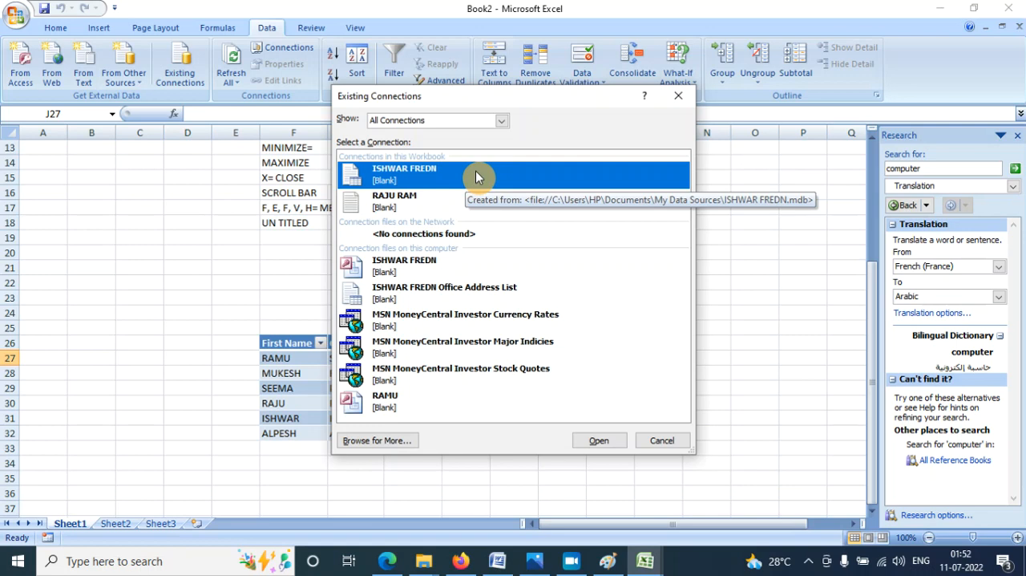
left_click(661, 441)
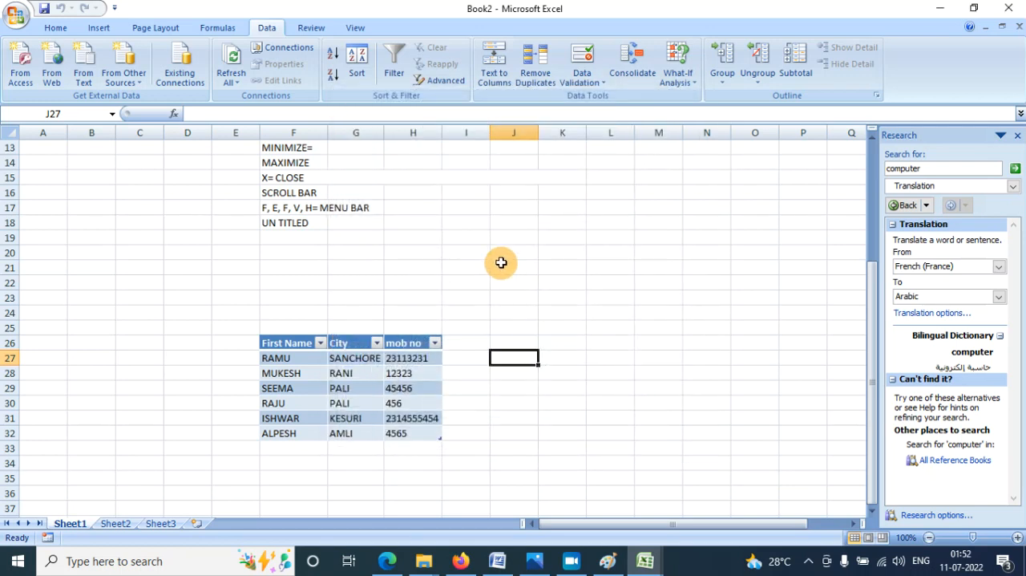
left_click(468, 237)
left_click(282, 48)
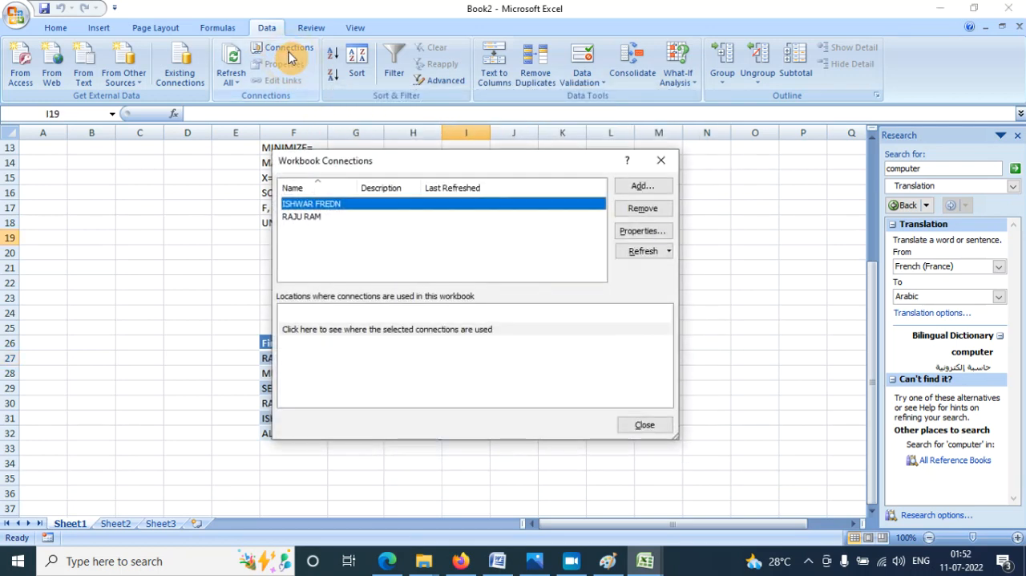
left_click(337, 217)
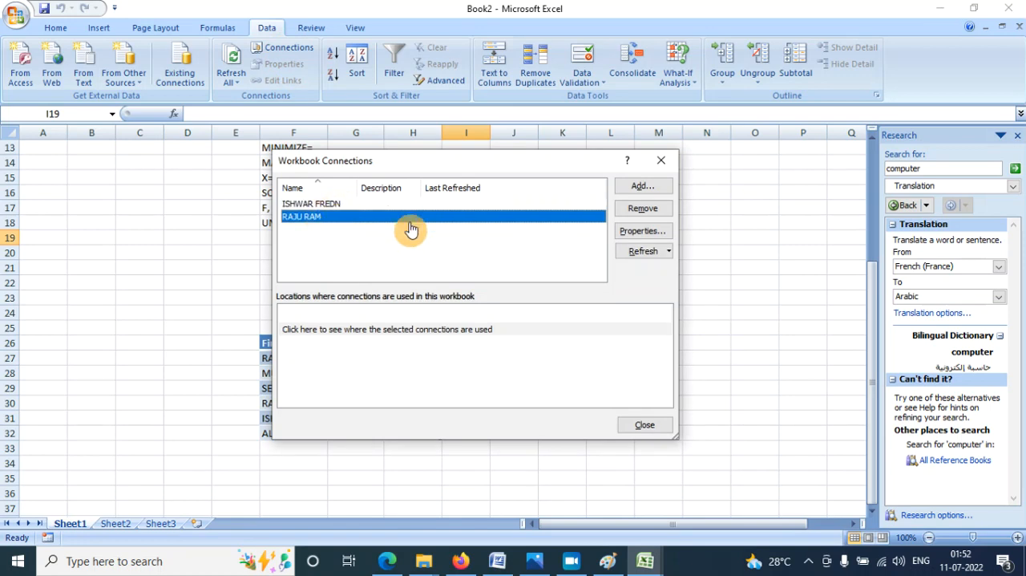
left_click(647, 425)
left_click(601, 269)
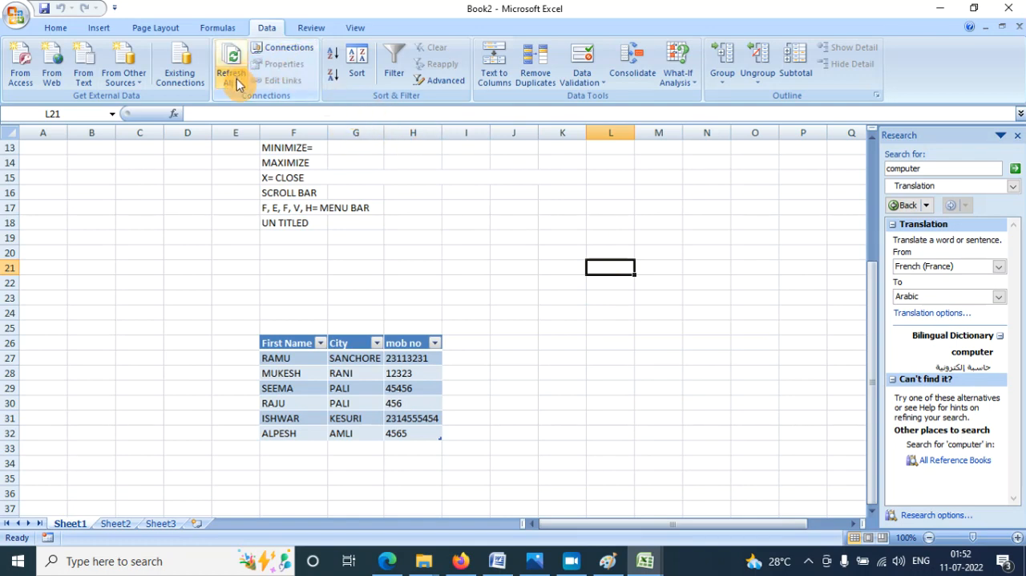
- Select the imported text block in cells F8:F19
left_click(435, 264)
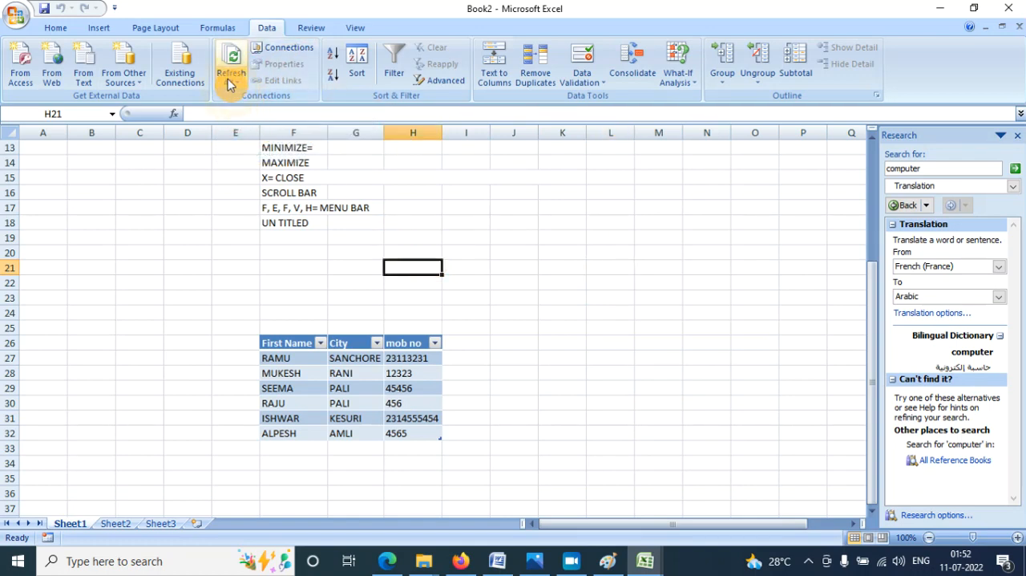
scroll(315, 259, "up", 2)
scroll(332, 298, "up", 1)
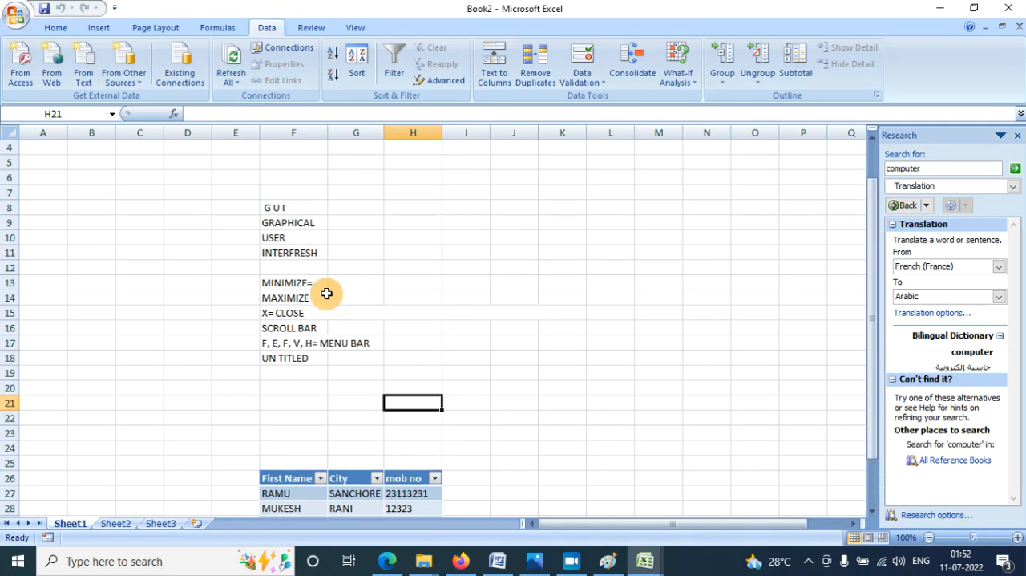
left_click_drag(293, 209, 313, 366)
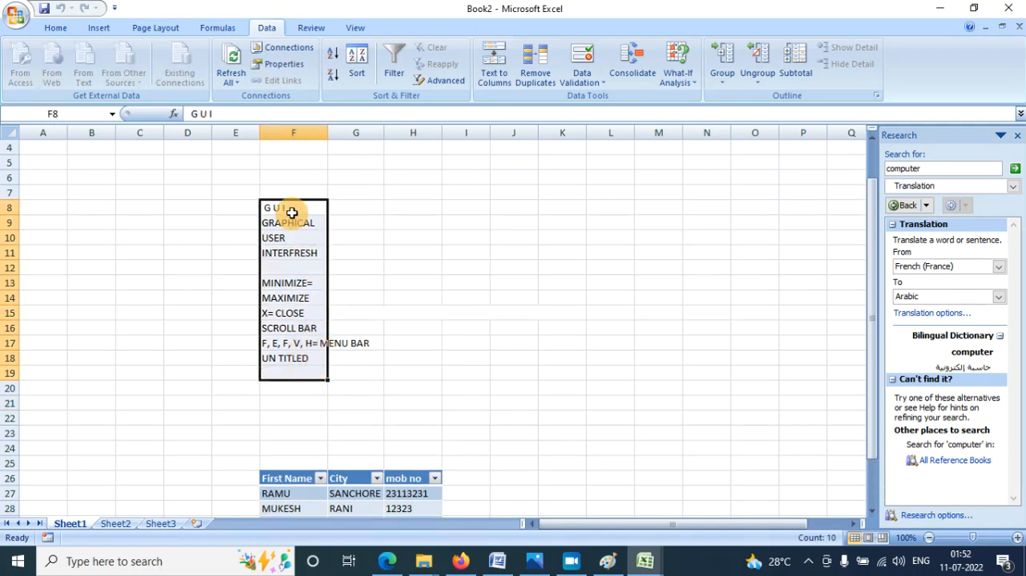
- Find Notepad through the Windows search and launch it
left_click(14, 561)
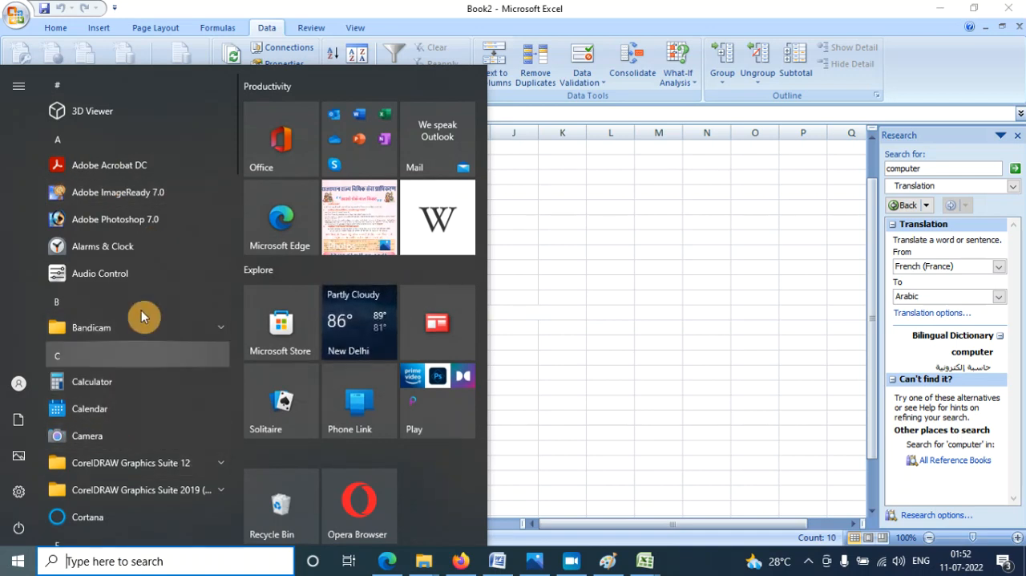
scroll(144, 329, "down", 3)
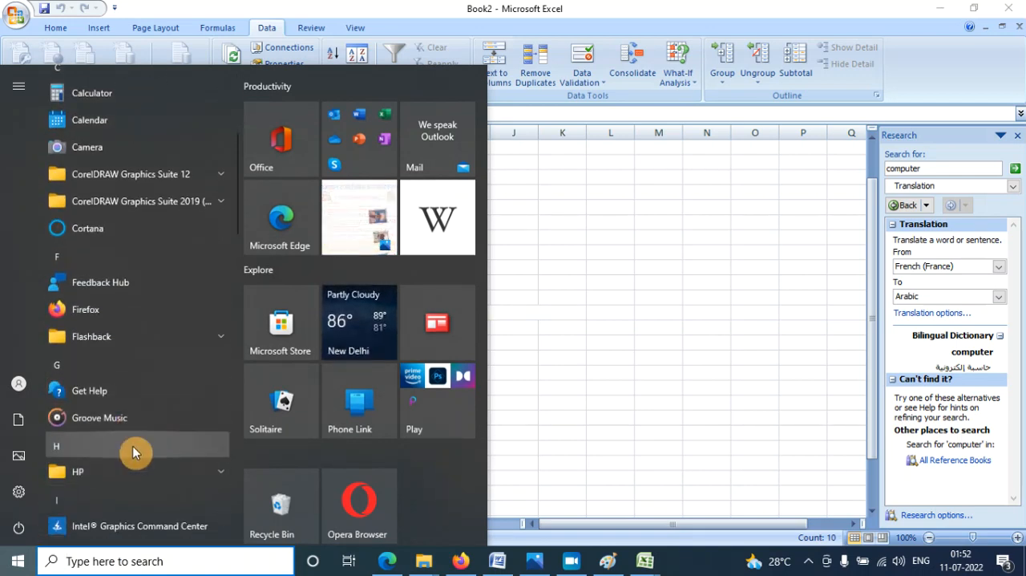
type("note")
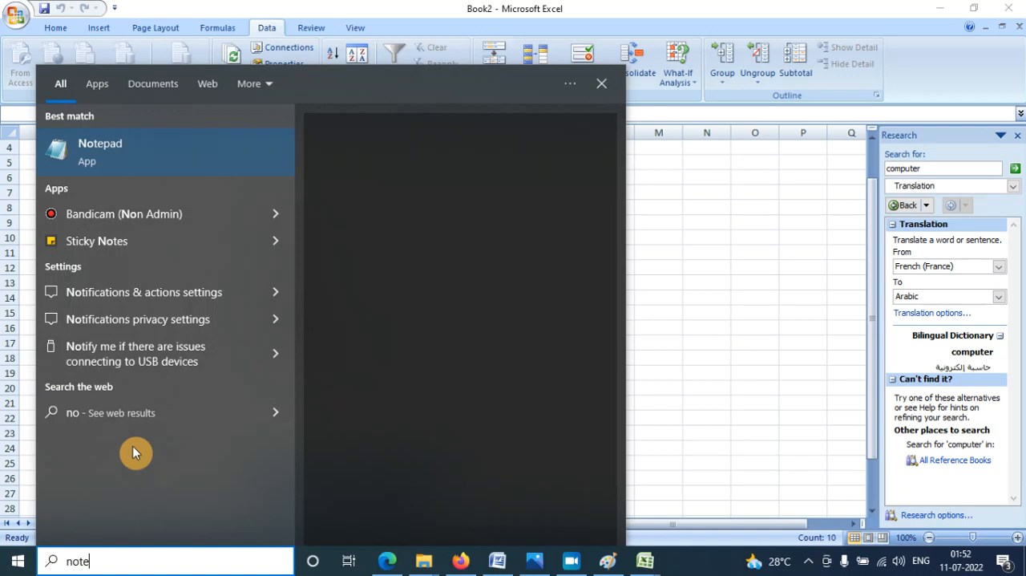
left_click(142, 165)
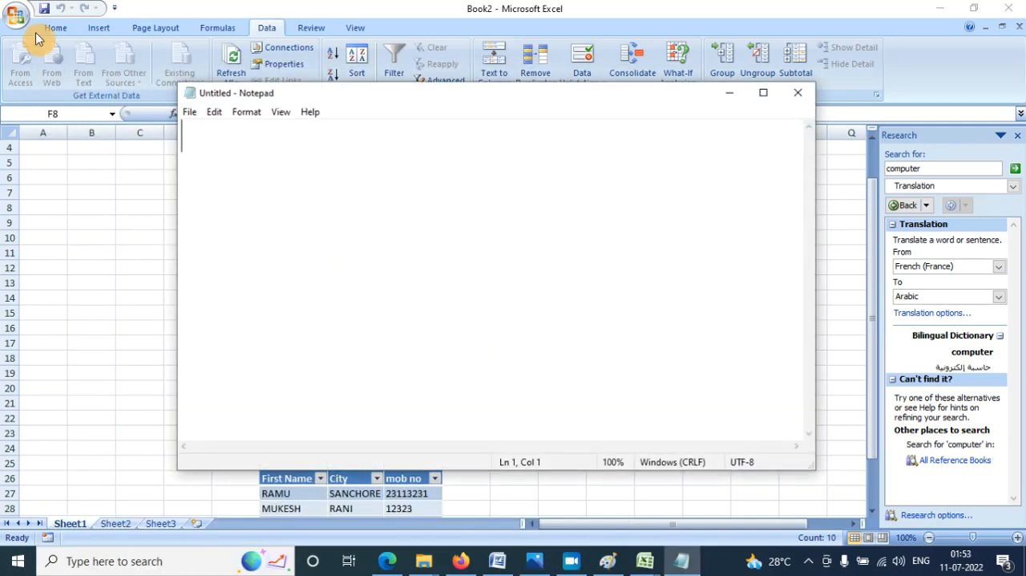
- Open the source text file of the imported block from the Documents folder in Notepad
left_click(193, 112)
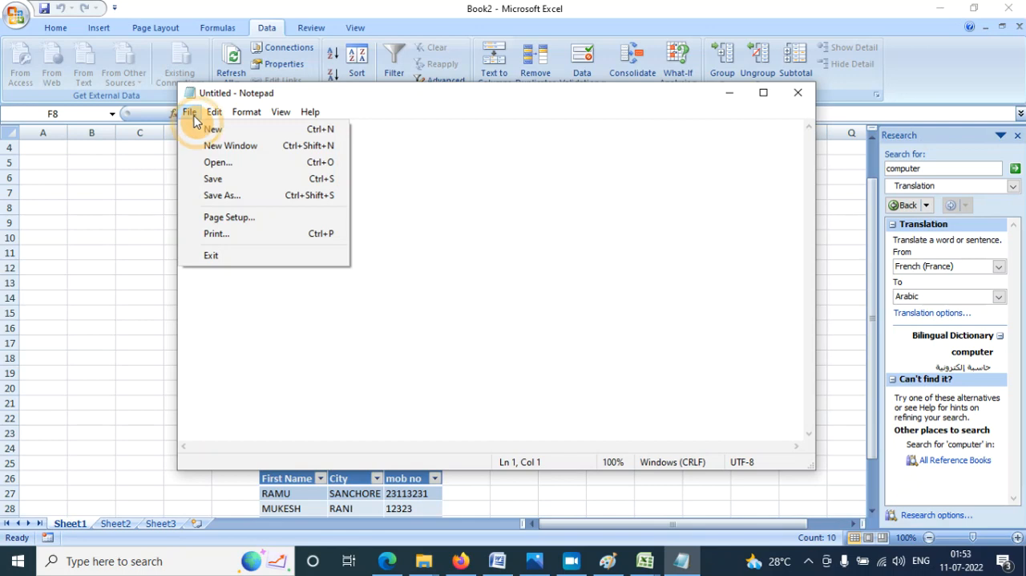
left_click(210, 161)
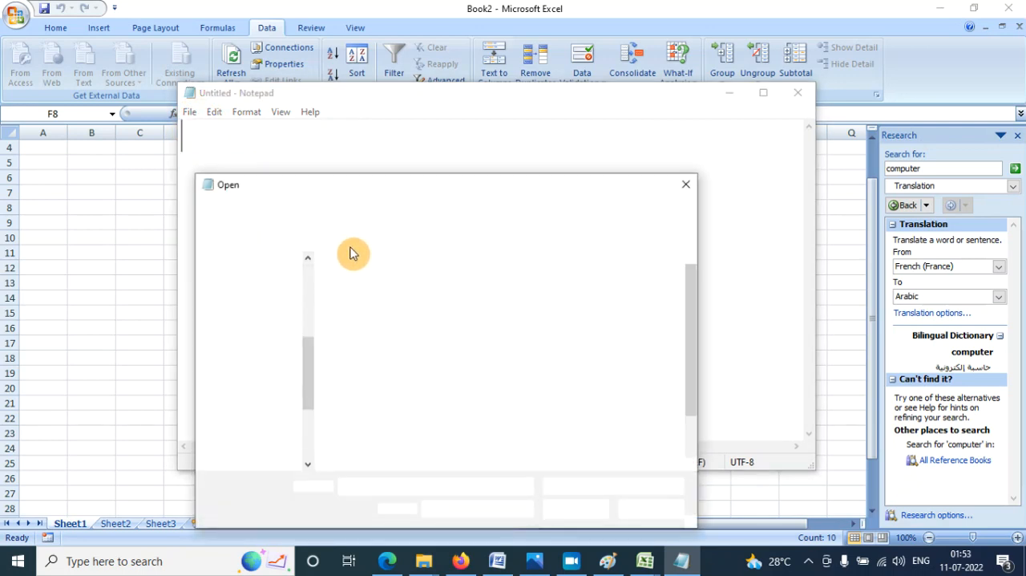
left_click(636, 401)
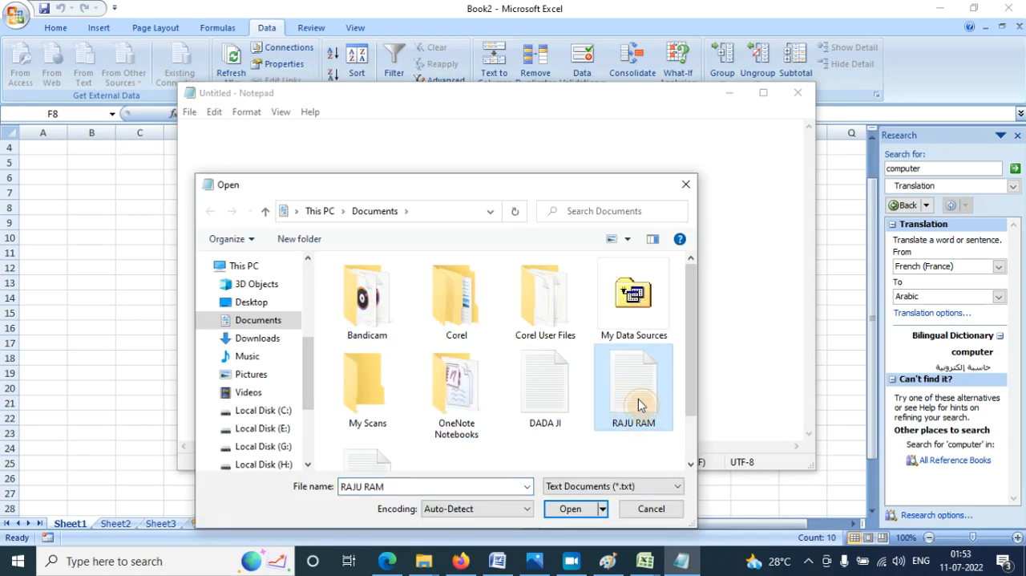
double_click(637, 396)
- Append "kjkj ljlk lkj lk jlkj kl jlkj lkjkl jkl" to the file's first line after "G U I", save it and close Notepad
scroll(332, 220, "down", 1)
scroll(297, 179, "up", 1)
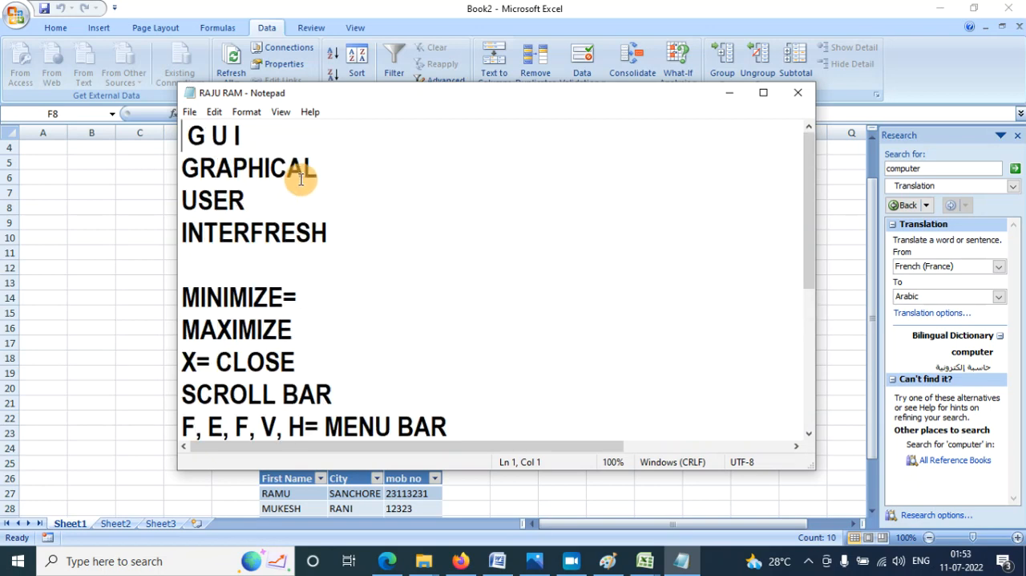
left_click(297, 137)
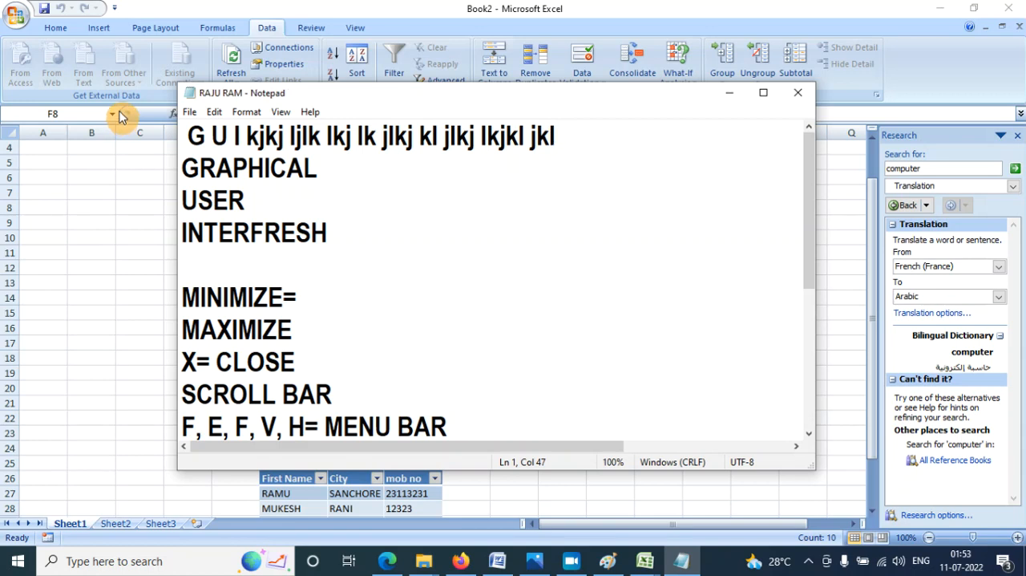
left_click(797, 92)
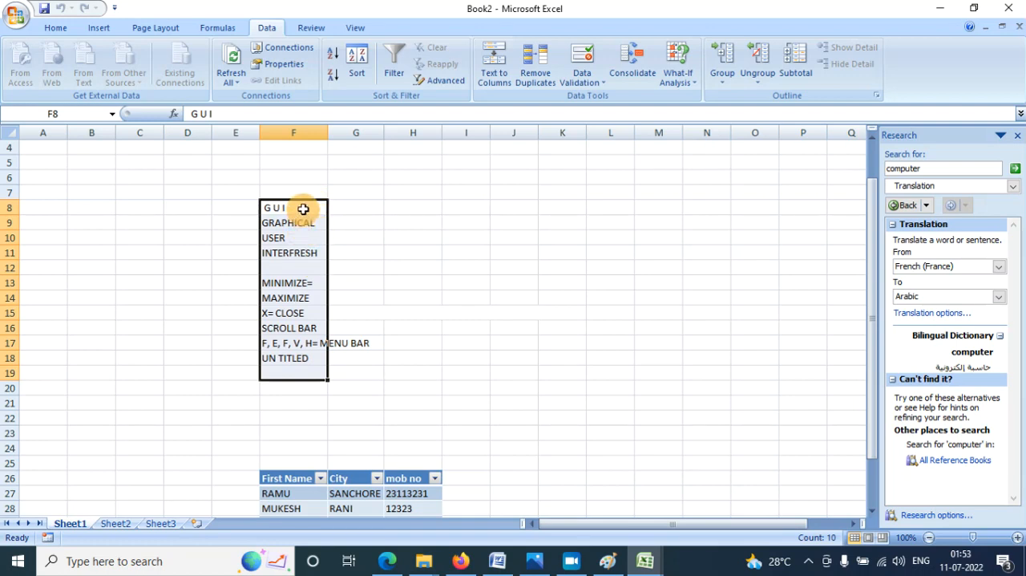
- Refresh the imported text block in F8:F19 from the edited text file and deselect it
left_click(230, 77)
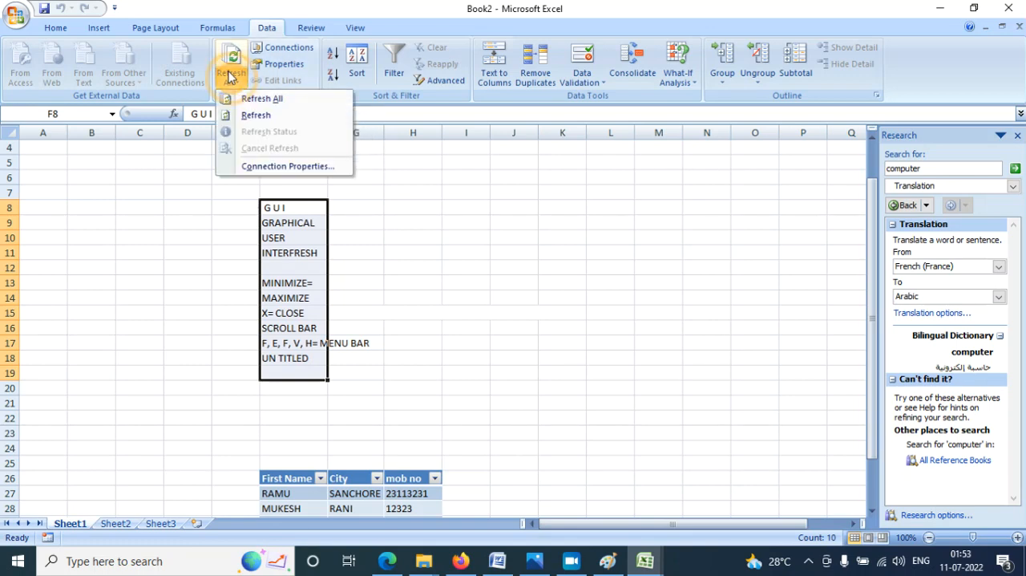
left_click(247, 118)
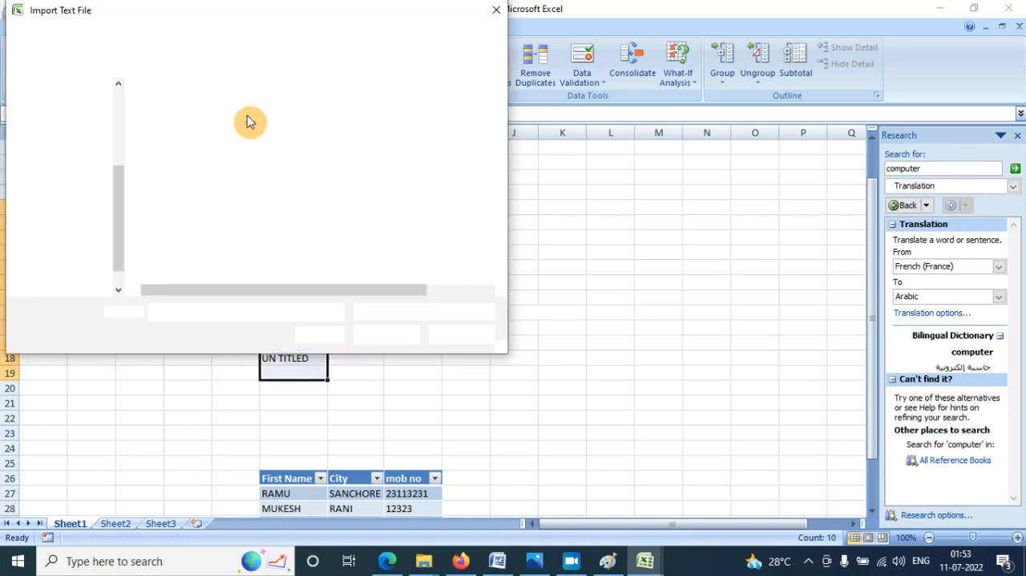
left_click(188, 225)
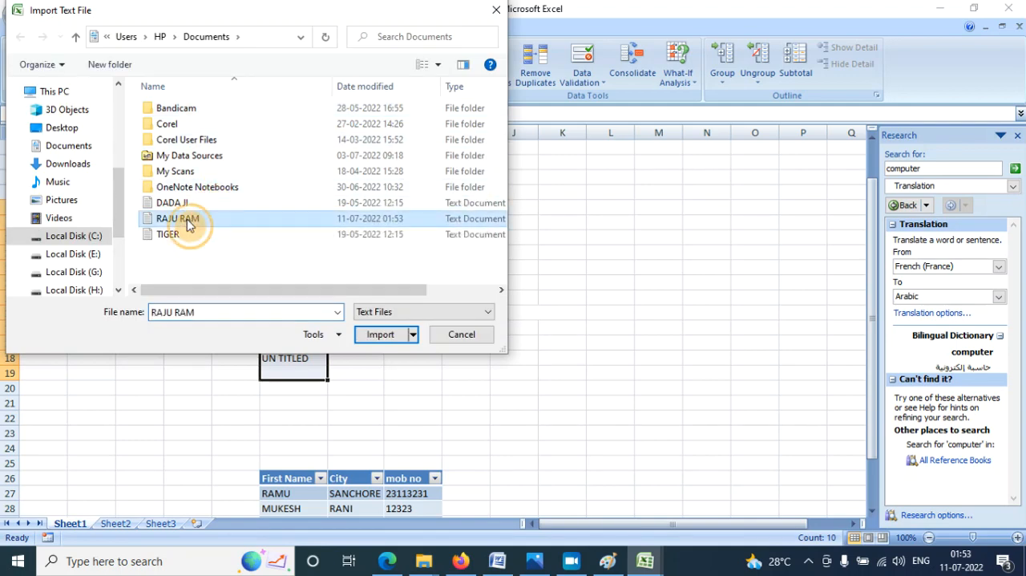
left_click(378, 334)
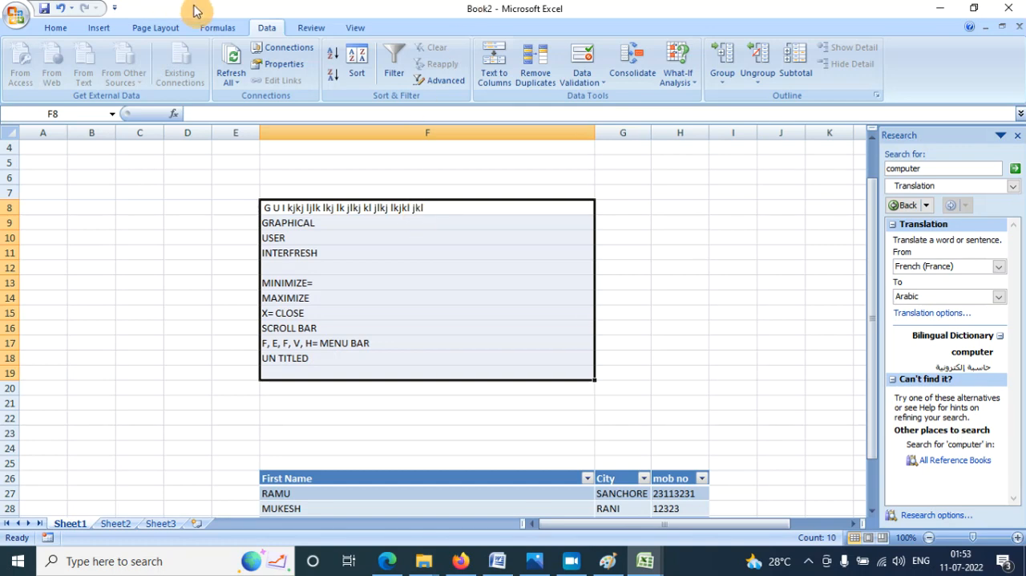
left_click(733, 268)
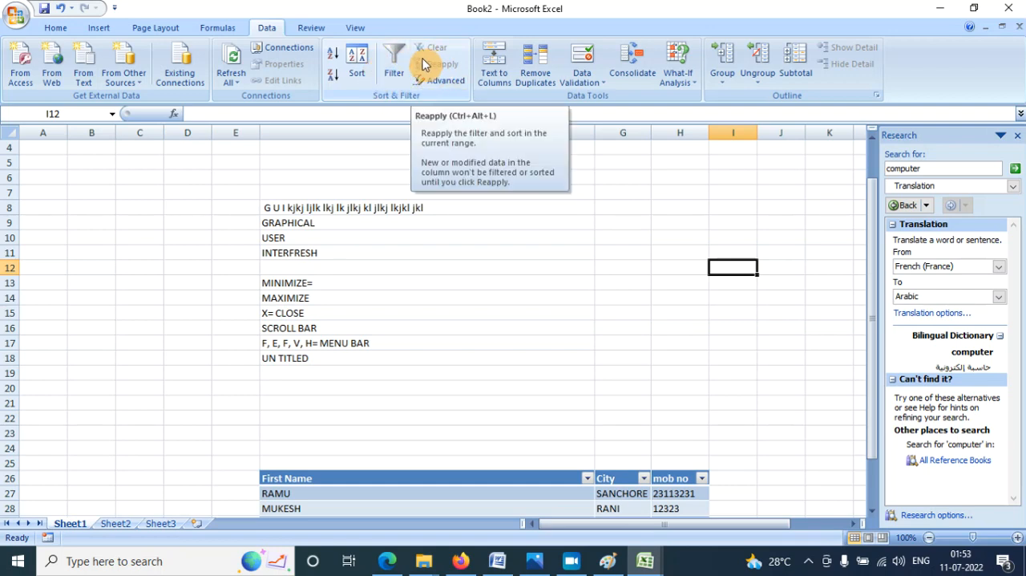
- Enter 45, 21, 36, 25 and 85 down cells C7:C11
left_click(142, 198)
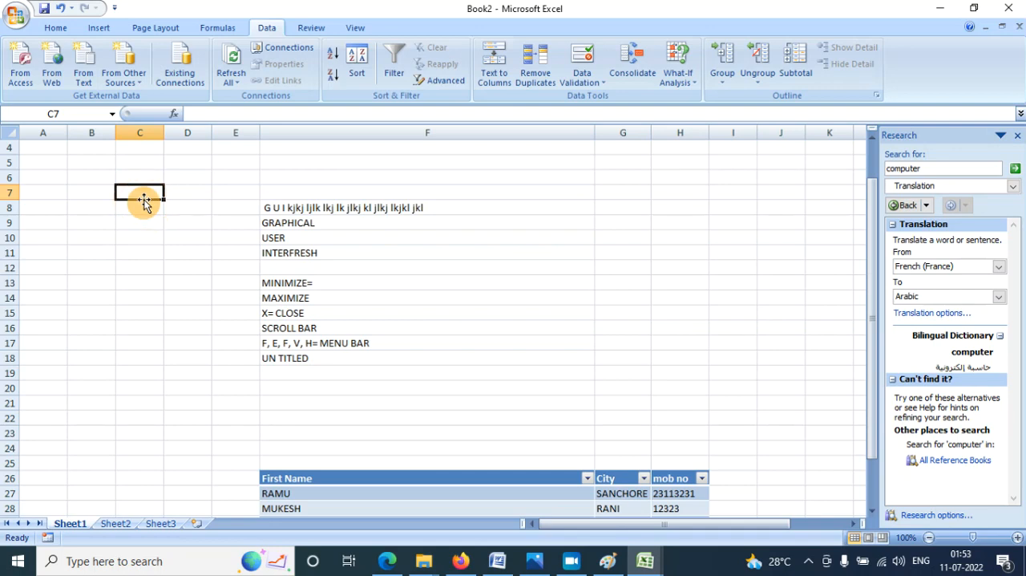
type("45")
key("Return")
type("21")
type("6")
key("Return")
type("25")
key("Return")
type("85")
key("Return")
- Sort cells C7:C11 from smallest to largest and re-sort them from largest to smallest
left_click_drag(144, 200, 150, 251)
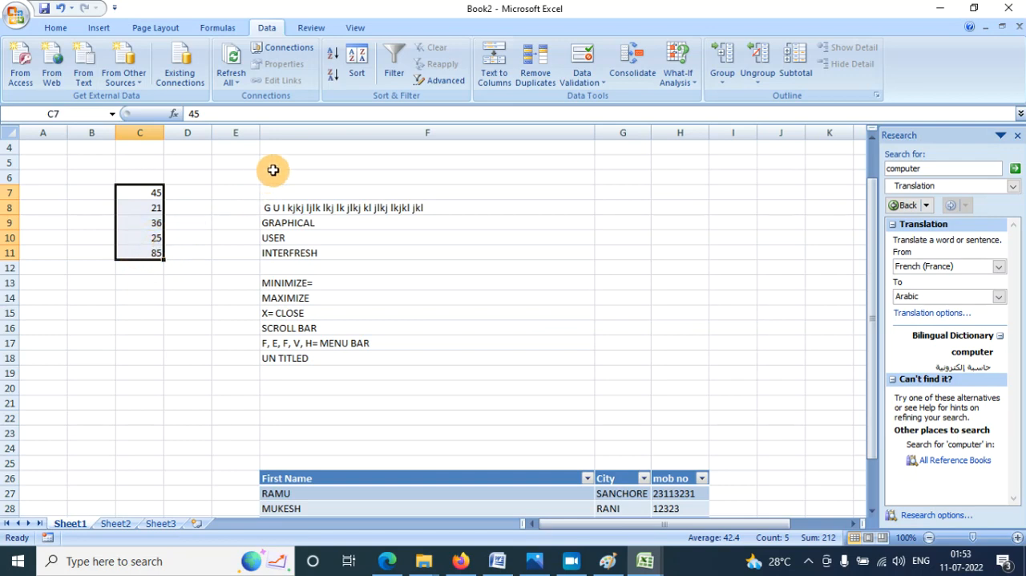
left_click(333, 54)
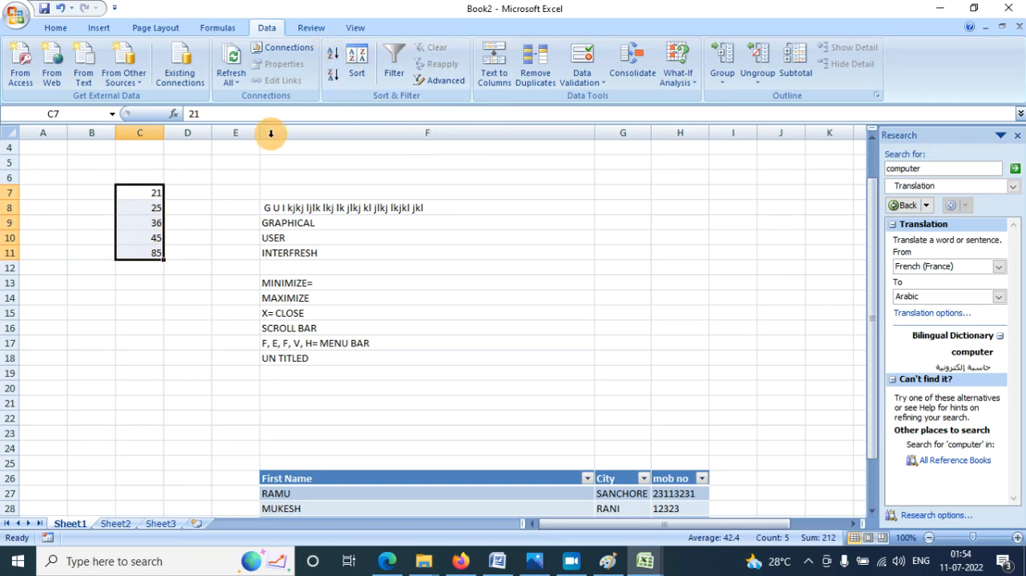
left_click(333, 74)
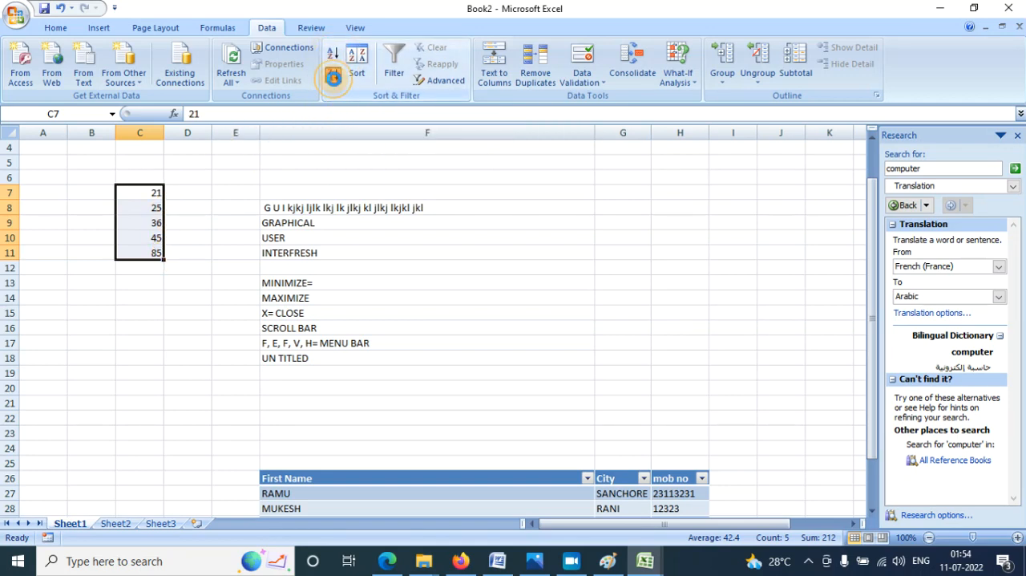
- Enter 654, 123, 798, 46 and 3 down cells D7:D11
left_click(185, 191)
type("654")
key("Return")
type("123")
key("Return")
type("798")
key("Return")
type("46")
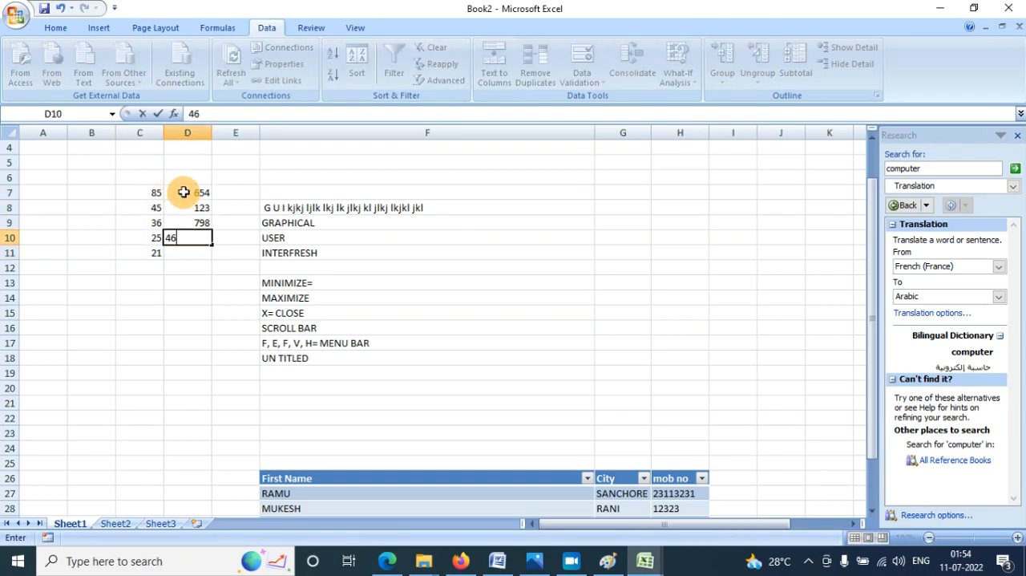
key("Return")
type("3")
key("Return")
- Sum C7:D7 in cell E7 with AutoSum and fill the formula down to E11
left_click(229, 192)
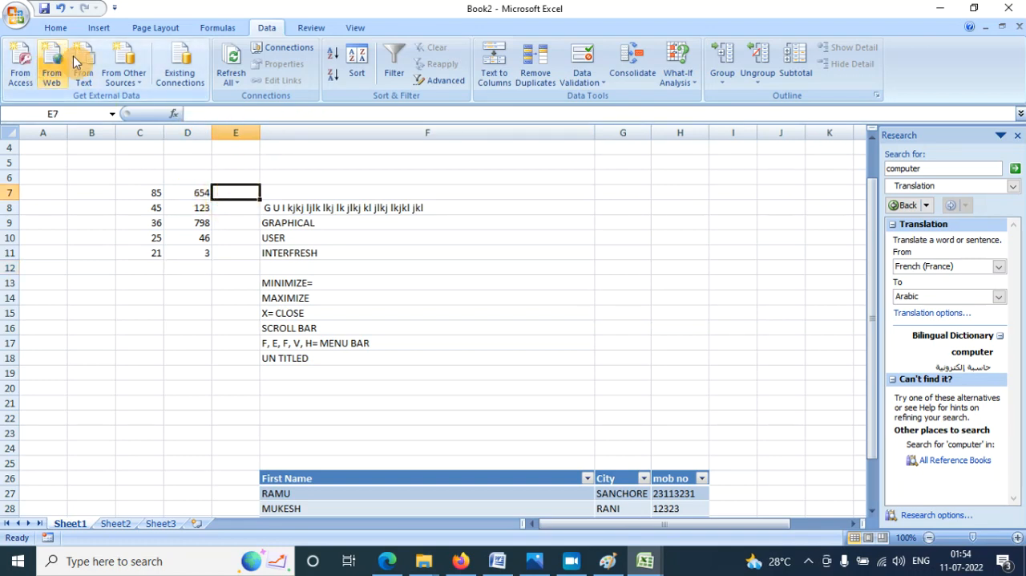
left_click(217, 28)
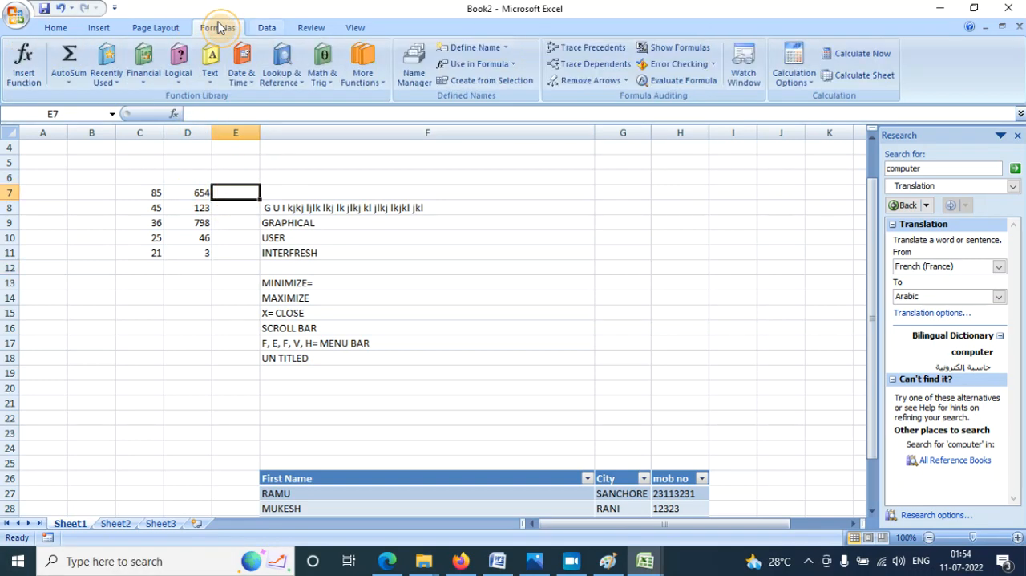
left_click(69, 56)
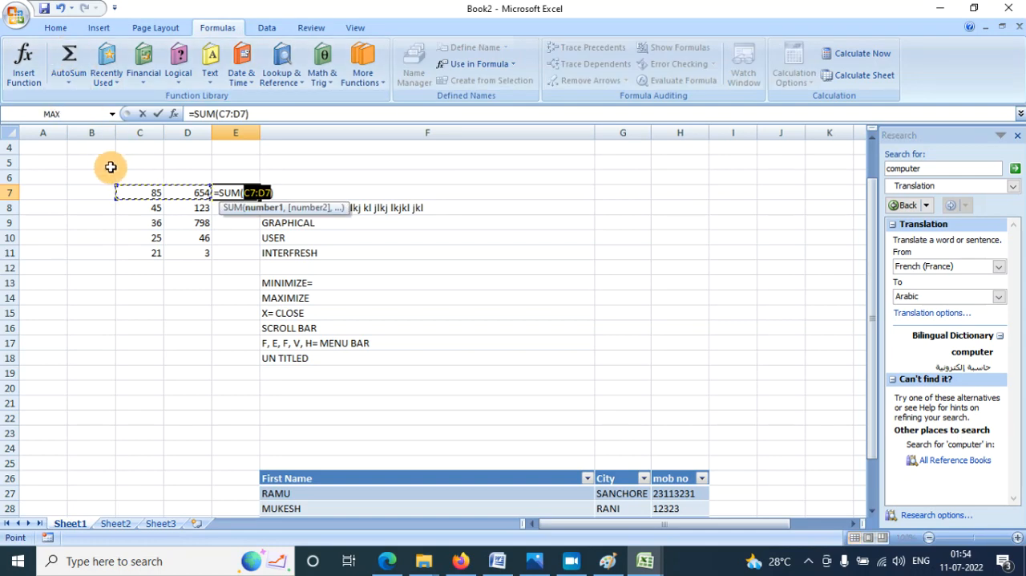
key("Return")
left_click(249, 197)
left_click_drag(255, 202, 259, 262)
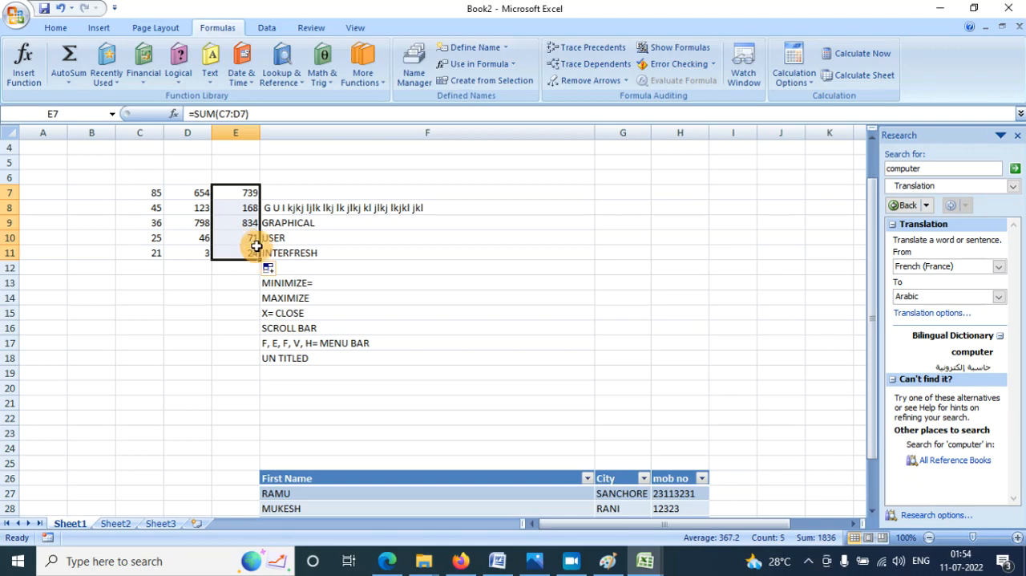
- Custom-sort the data in rows 7 to 11 with the selection expanded, by Column E values from smallest to largest
left_click(1018, 537)
left_click(1019, 537)
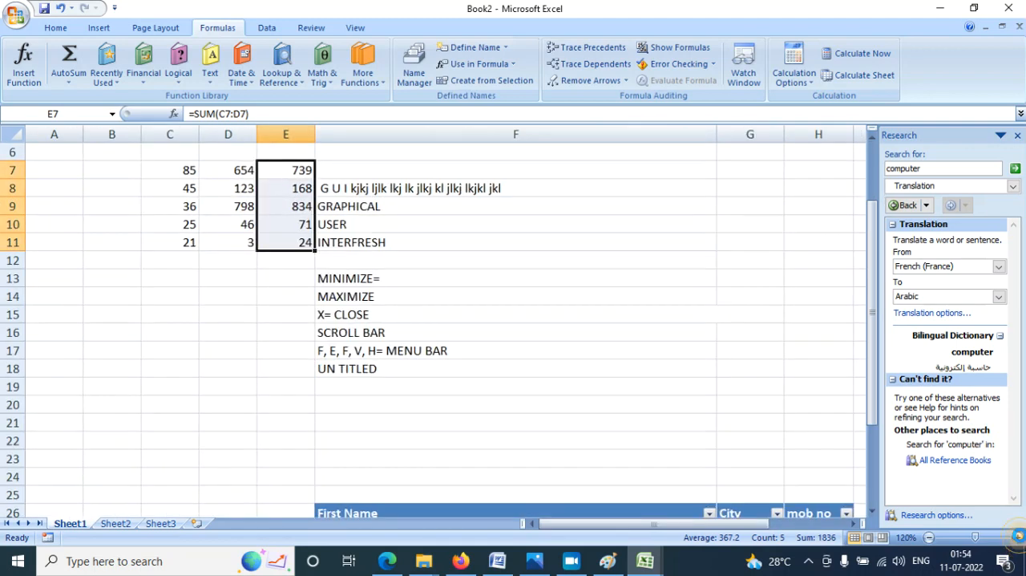
left_click(1019, 537)
left_click(1019, 538)
left_click(1019, 537)
scroll(148, 264, "up", 1)
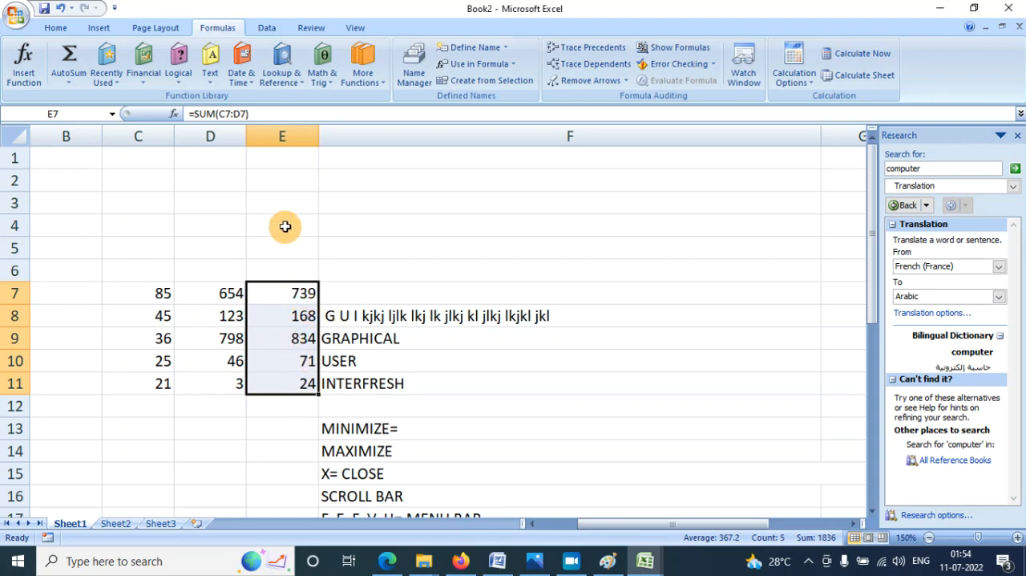
left_click(267, 29)
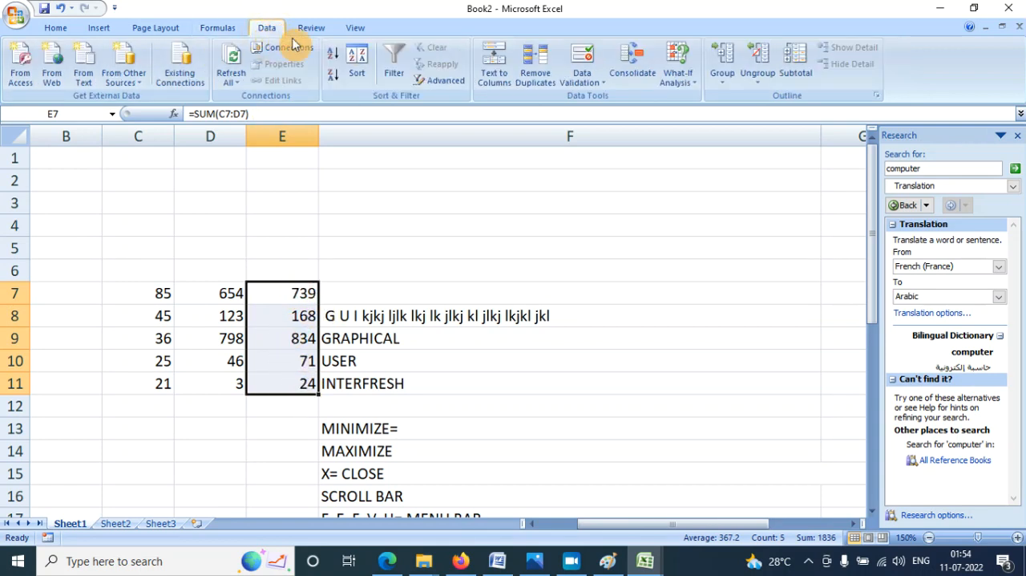
left_click(359, 66)
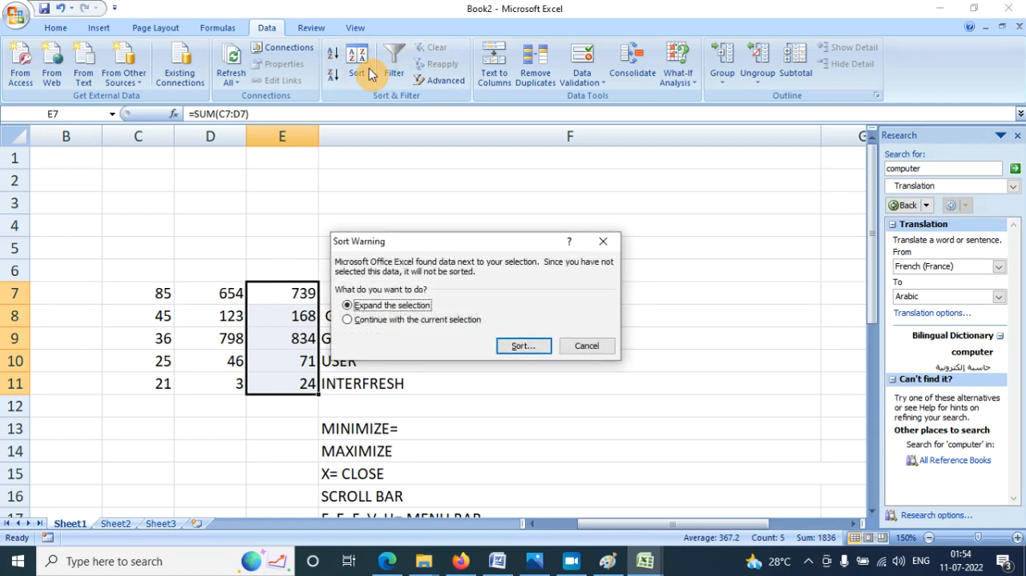
left_click(535, 346)
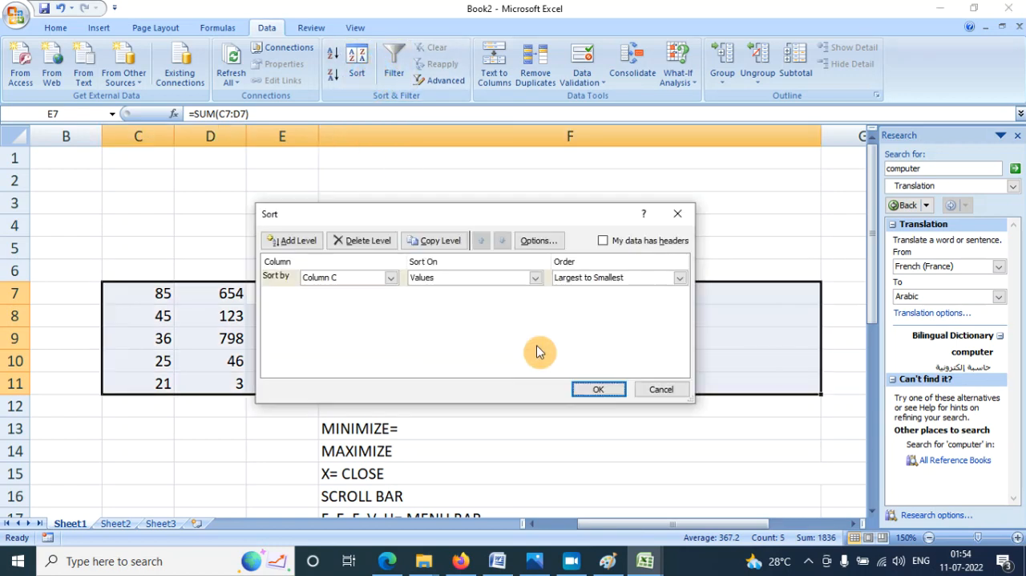
left_click_drag(425, 220, 574, 173)
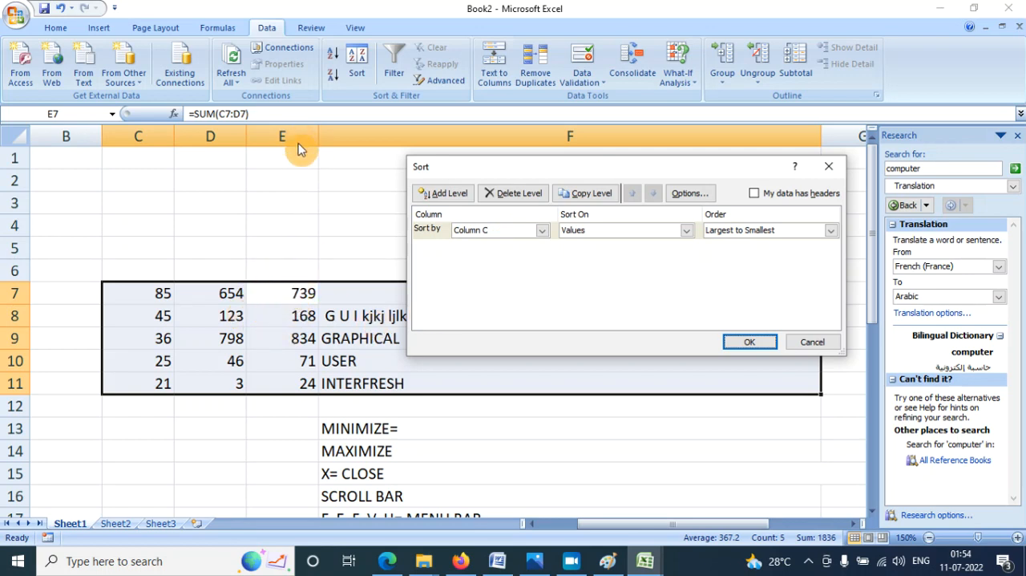
left_click(503, 231)
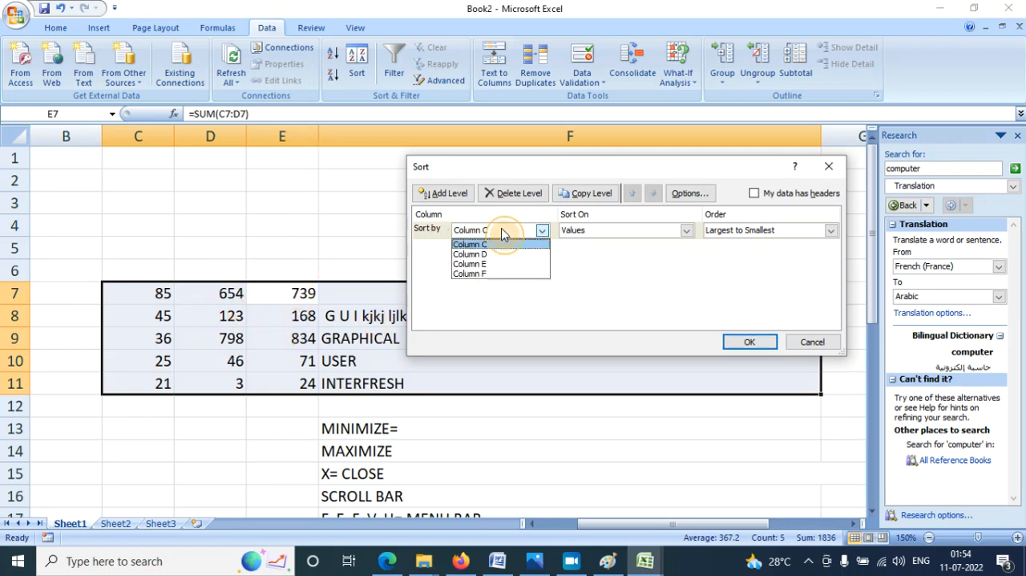
left_click(489, 264)
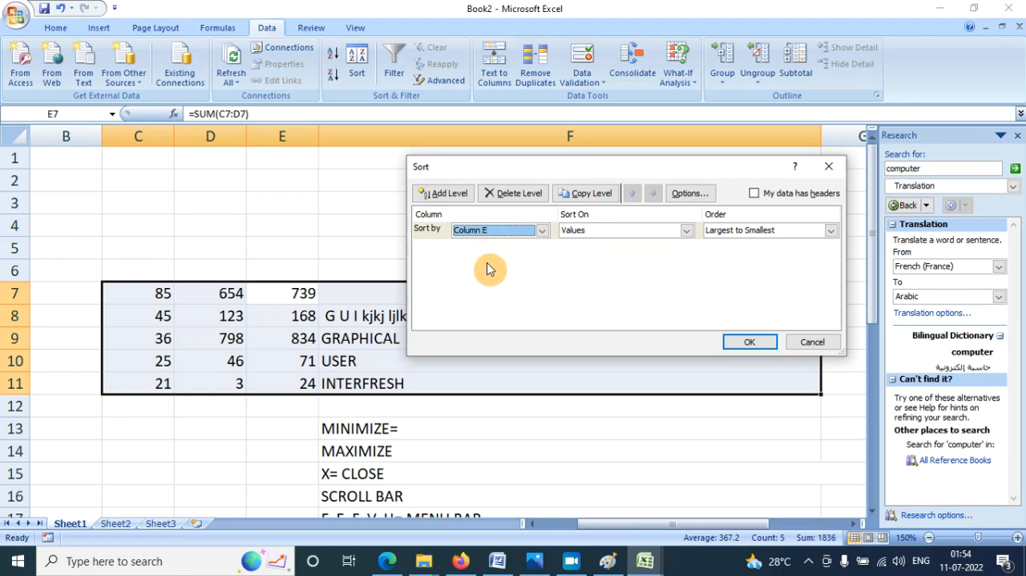
left_click(830, 230)
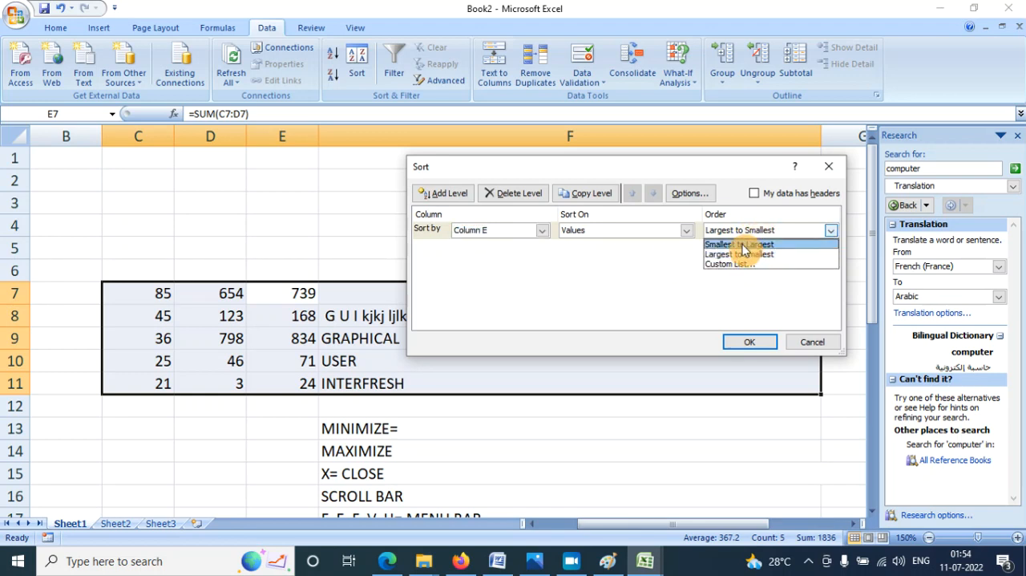
left_click(744, 244)
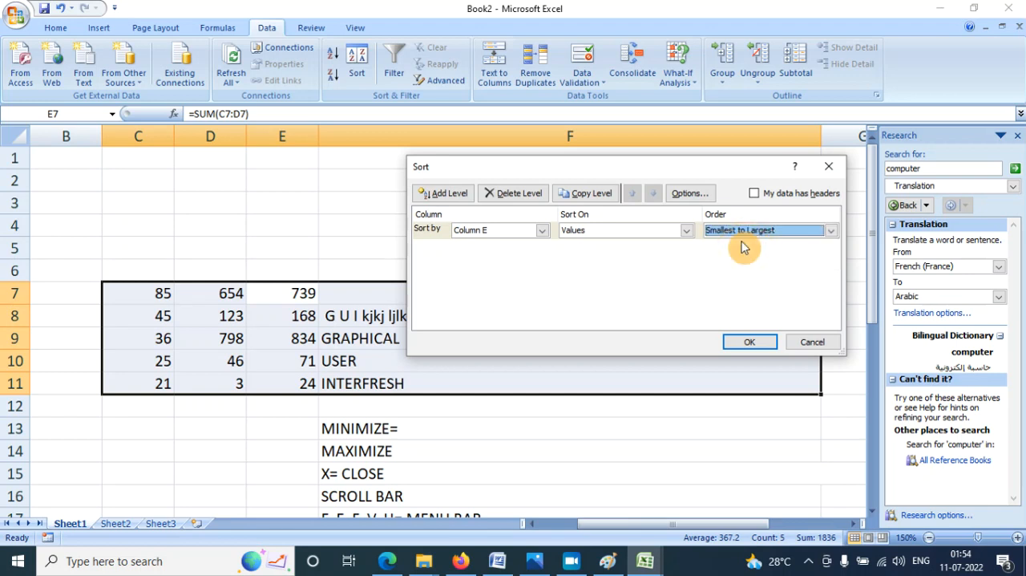
left_click(750, 343)
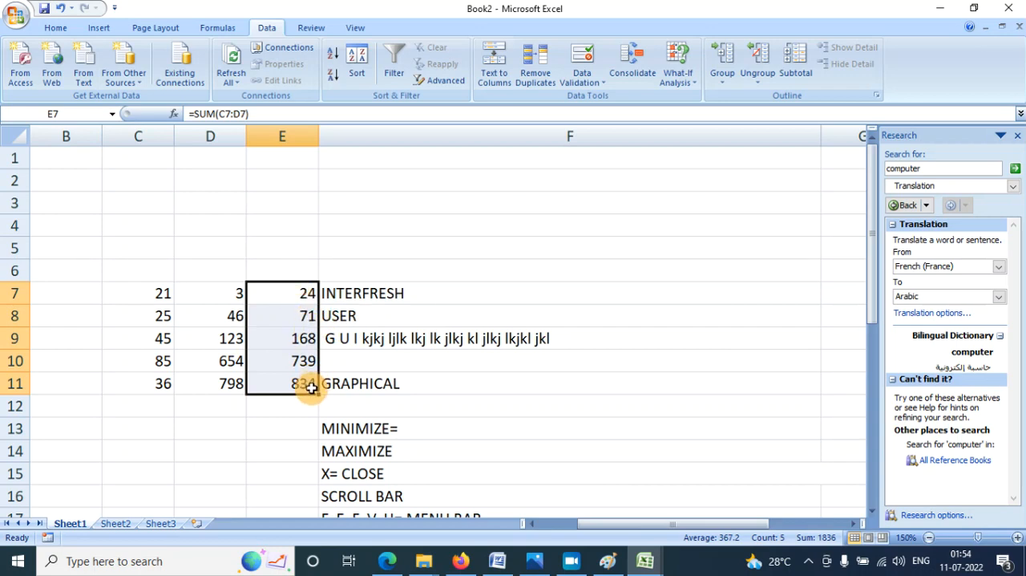
- Enter the heading class in cell D35, below and beside the imported First Name and City table
scroll(366, 259, "down", 1)
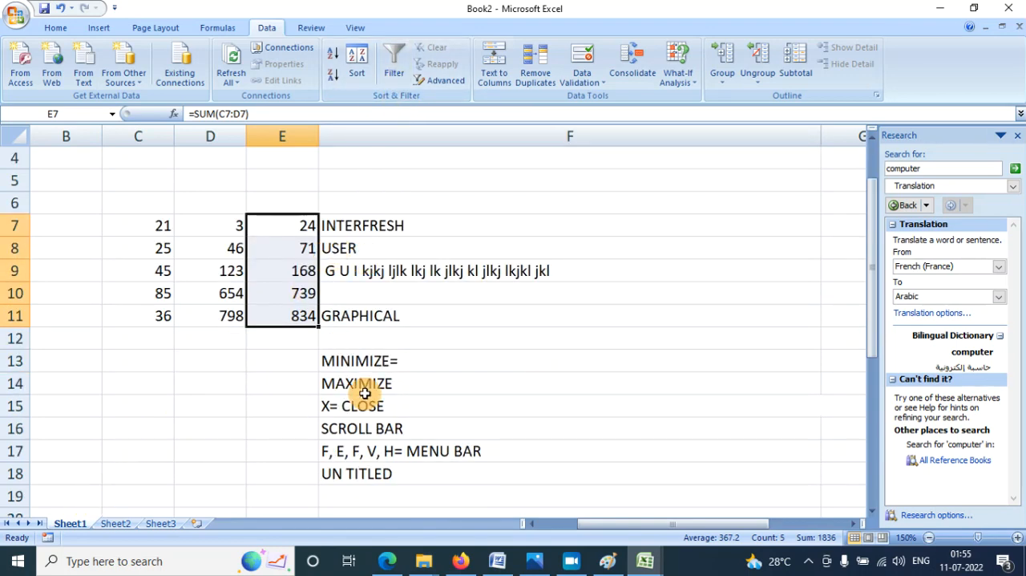
left_click(652, 361)
scroll(526, 355, "down", 7)
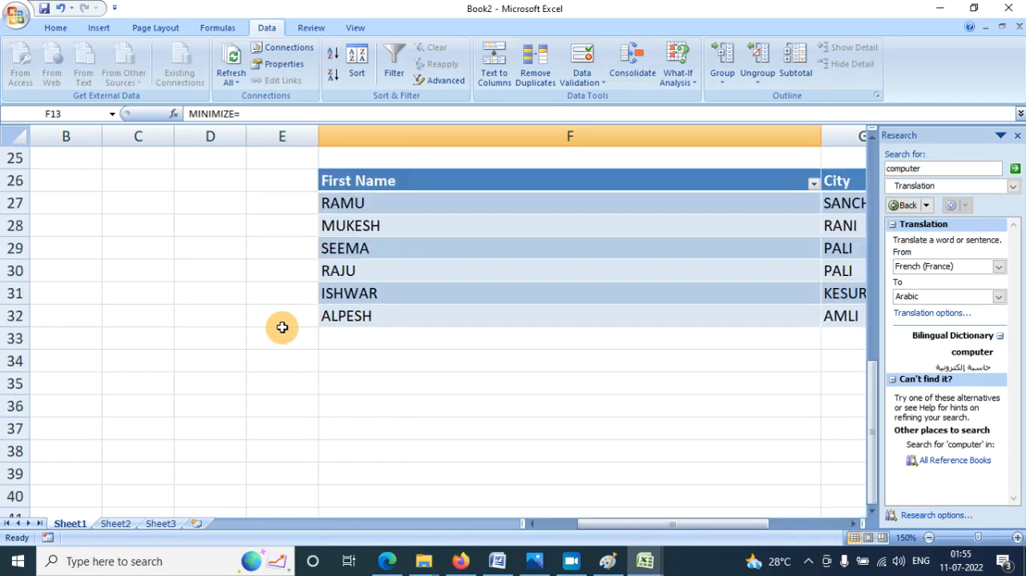
left_click(179, 361)
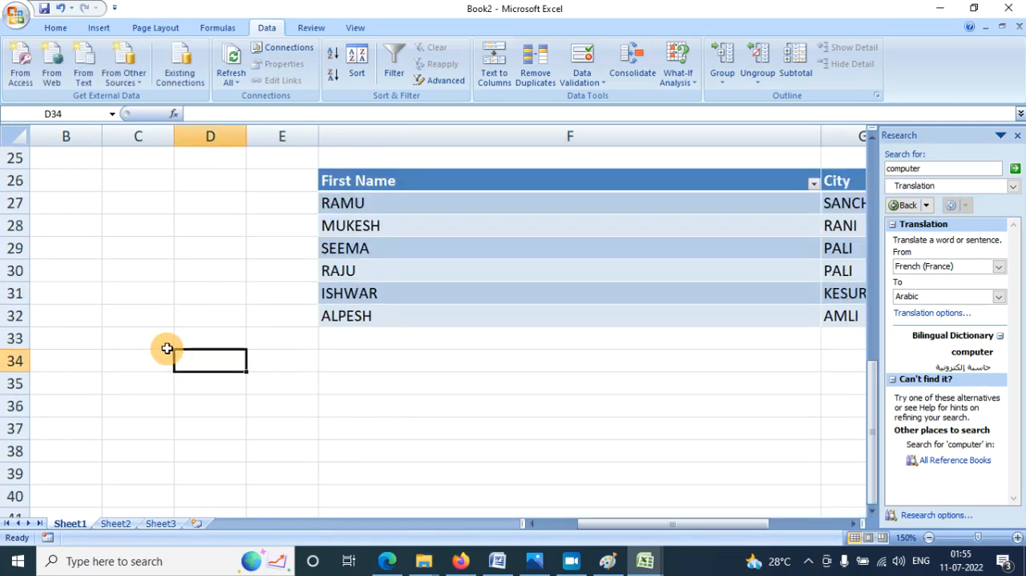
scroll(167, 347, "down", 2)
key("Down")
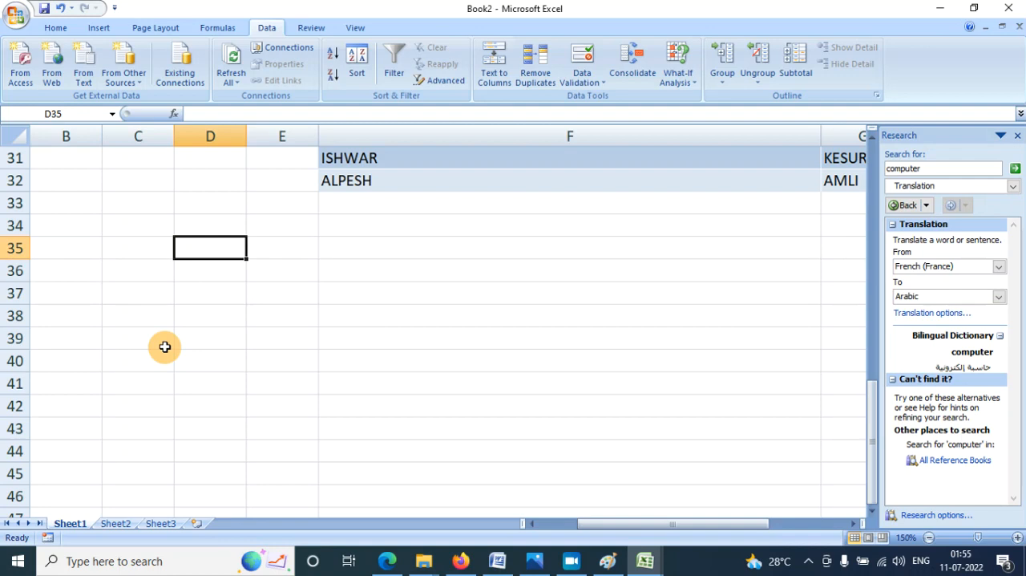
type("class")
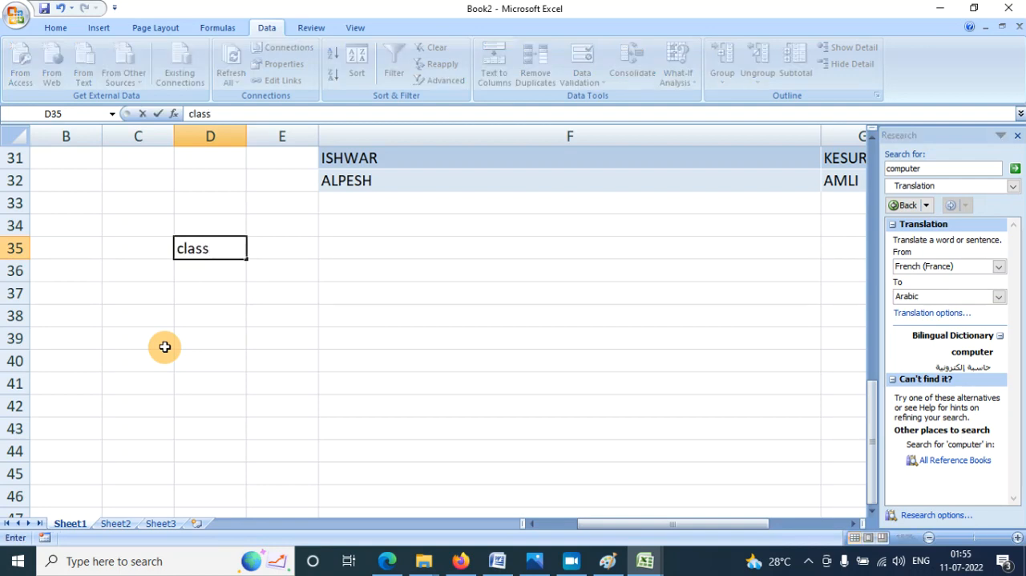
key("Return")
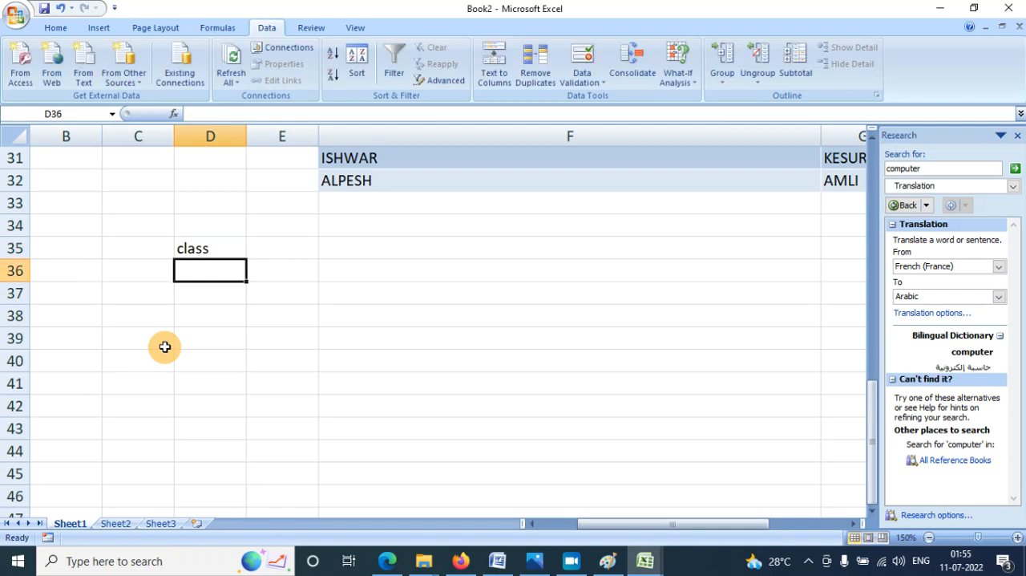
- Enter 5, 2, 3, 6, 9, 8, 5, 4, 2, 3, 1, 2, 5, 6, 3 and 8 down cells D36:D51
type("5")
key("Return")
type("2")
key("Return")
type("3 6")
key("Return")
type("9")
key("Return")
type("8")
key("Return")
type("5")
key("Return")
type("4")
key("Return")
type("2")
key("Return")
type("3")
key("Return")
type("1 2")
key("Return")
type("5")
key("Return")
type("6")
key("Return")
type("3")
key("Return")
type("8")
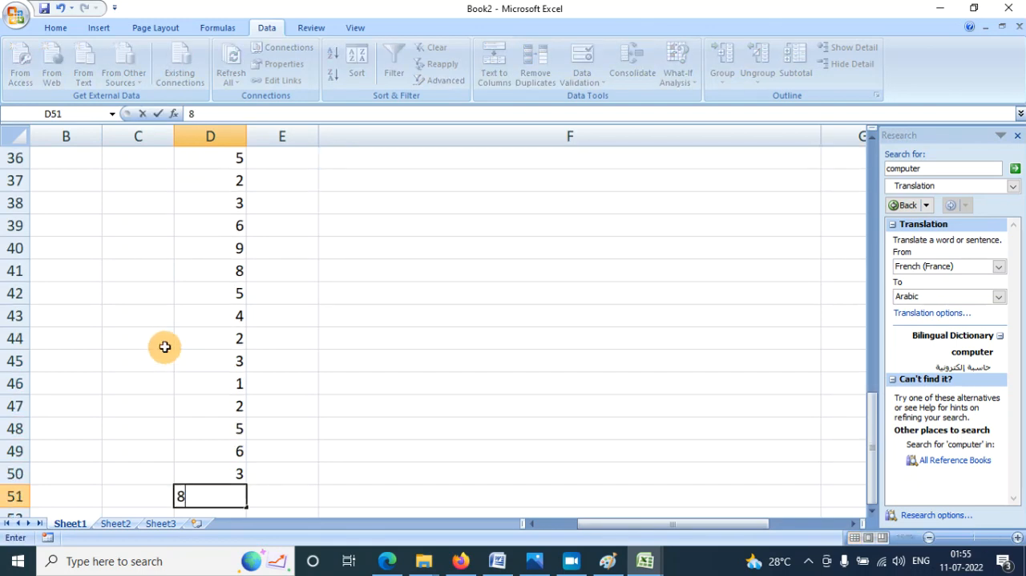
- Continue the class column with 9, 4, 5, 6, 5 and 2 in cells D52:D57
key("Return")
type("9")
key("Return")
type("4")
key("Return")
type("5")
key("Return")
type("6")
key("Return")
type("5")
key("Return")
type("2")
- Enter the heading cat in E35 and apl, bpl, apl, bpl, bpl and bpl down cells E36:E41
key("Return")
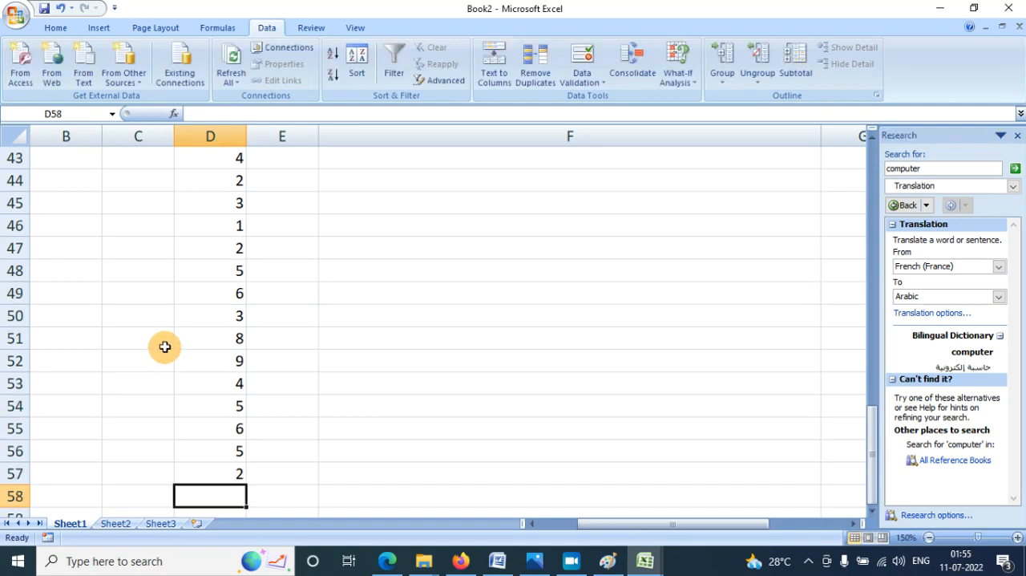
scroll(222, 374, "up", 4)
left_click(310, 245)
type("cat")
key("Return")
type("ap")
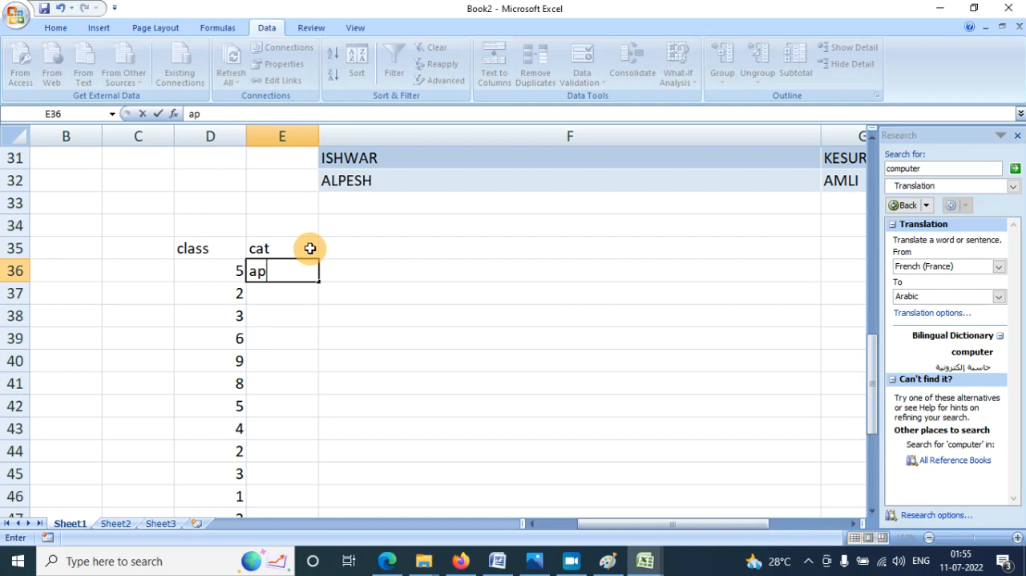
type("l")
key("Return")
type("bpl")
key("Return")
type("apl")
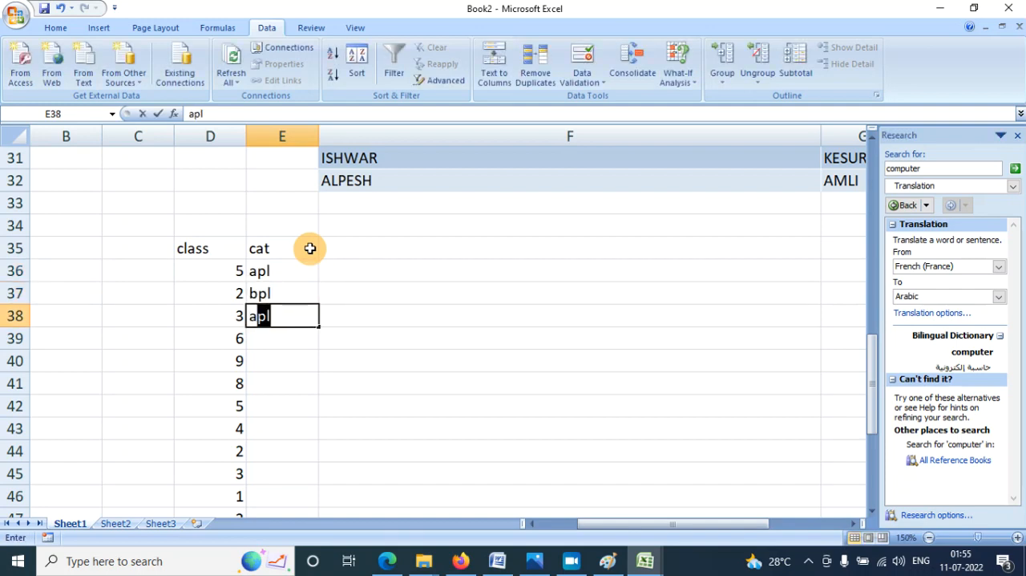
key("Return")
type("bpl")
key("Return")
type("bpl")
key("Return")
type("bpl")
key("Return")
- Continue the cat column with apl in each of the cells E42:E44
type("ba")
key("Return")
key("Up")
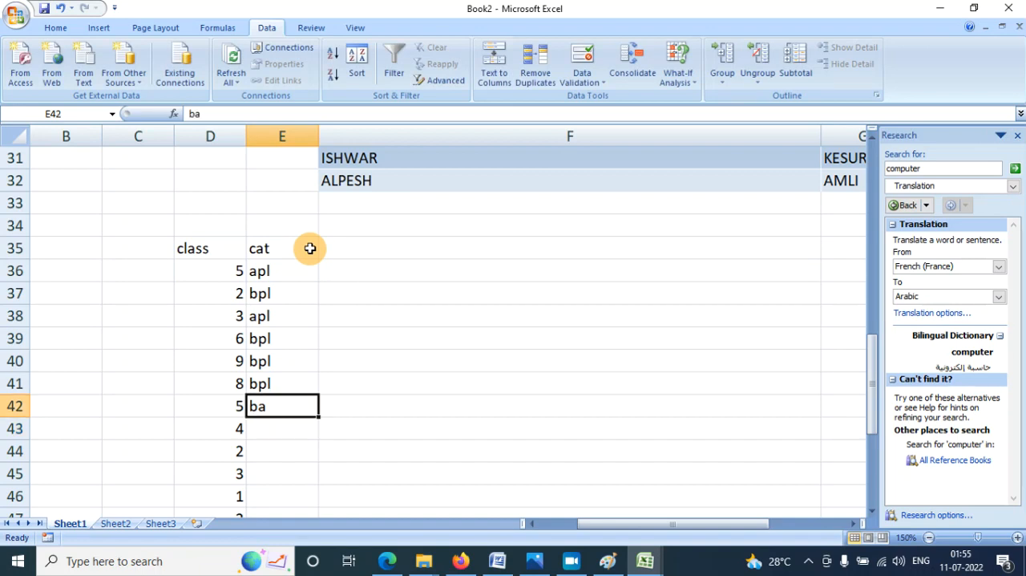
type("apl")
key("Return")
type("apl")
key("Return")
type("apl")
key("Return")
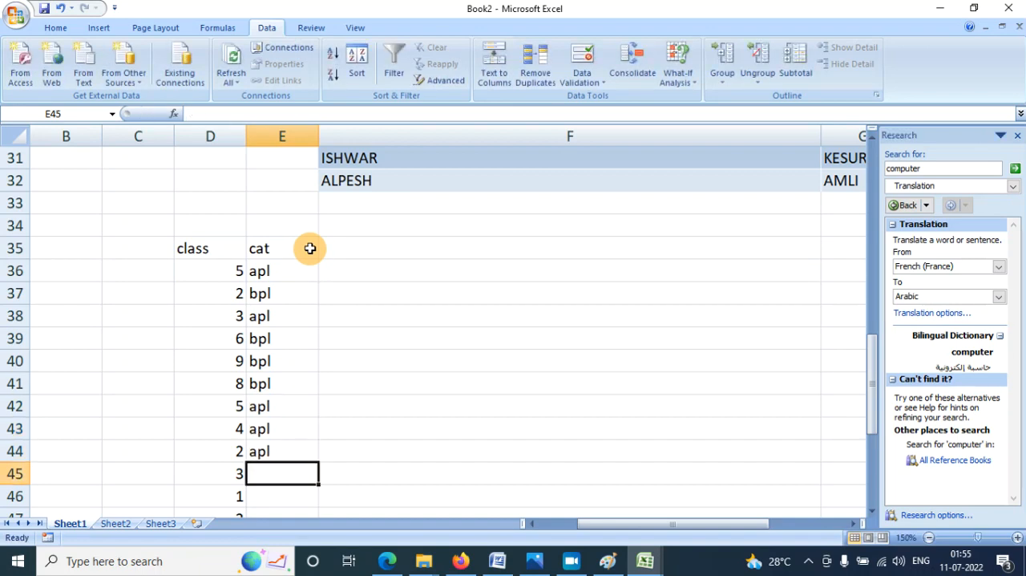
- Enter bpl, bpl, apl, bpl, apl, bpl, apl, bpl and apl down cells E45:E53
type("bpl")
key("Return")
type("bpl")
key("Return")
type("apl")
key("Return")
type("b")
key("Return")
type("apl")
key("Return")
type("bpl")
key("Return")
type("apl")
key("Return")
type("bpl")
key("Return")
type("apl")
key("Return")
- Enter bpl, bpl and apl down cells E54:E56 of the cat column
type("ba")
key("Return")
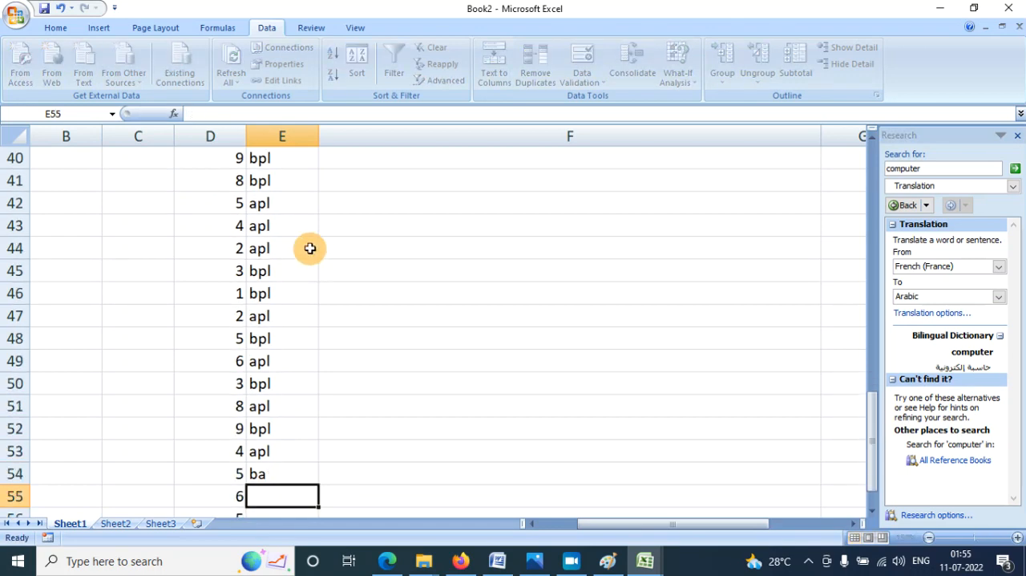
key("Up")
type("b")
key("Return")
type("b")
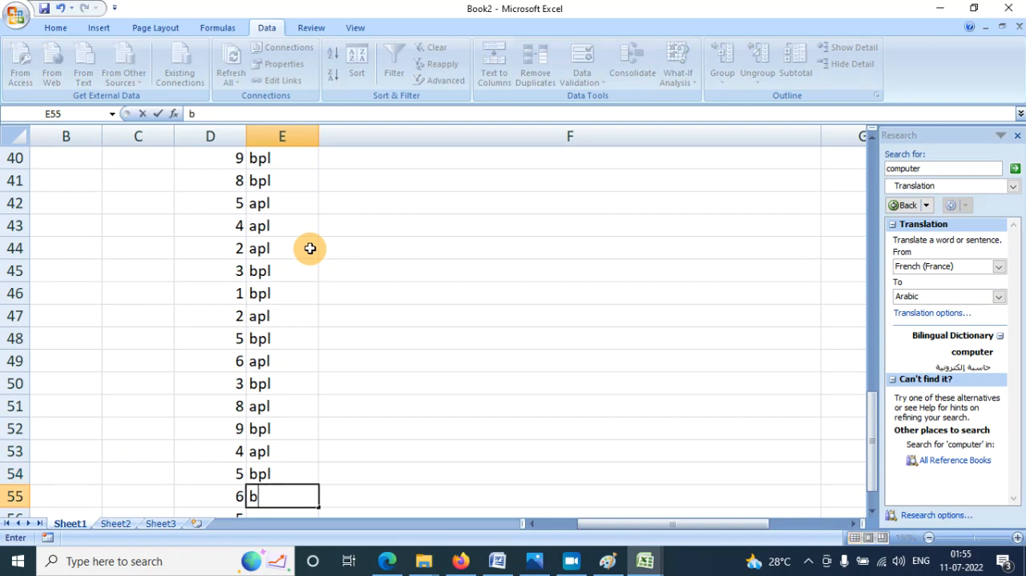
key("Return")
key("Up")
type("b")
key("Return")
type("a")
key("Return")
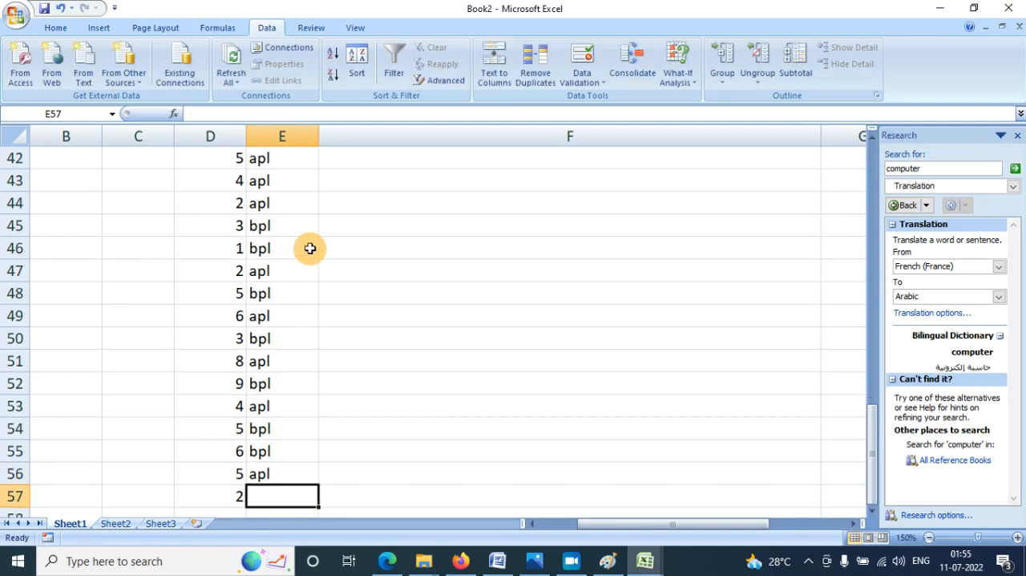
- Turn on filtering for the class and cat headings in cells D35:E35
scroll(309, 248, "up", 3)
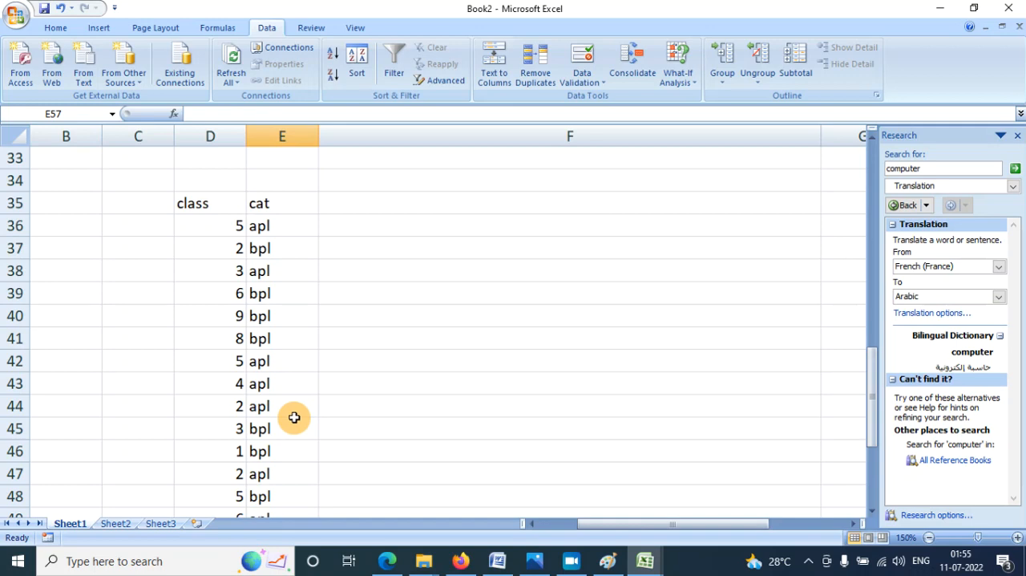
left_click(210, 225)
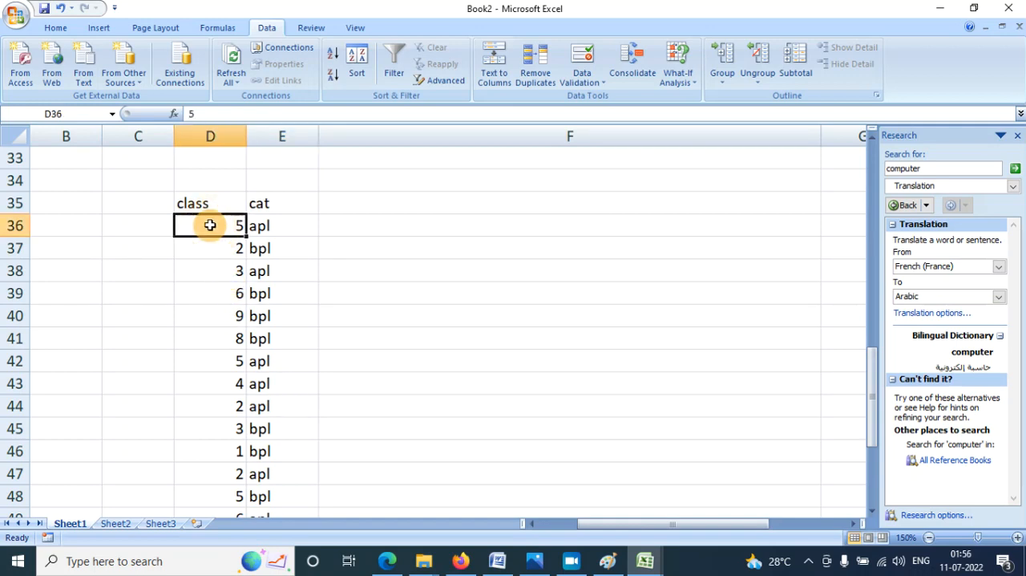
left_click(210, 353)
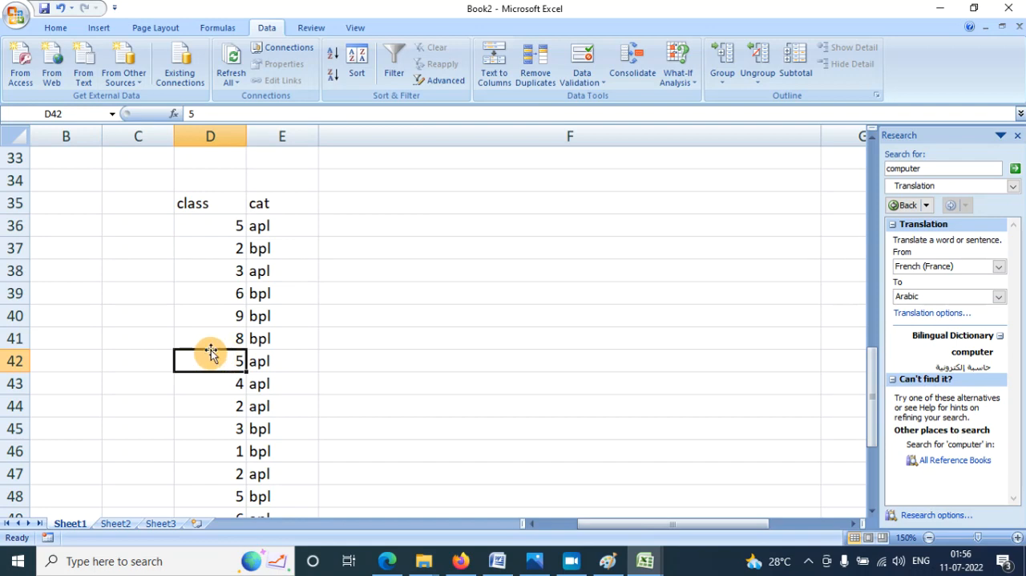
left_click(257, 227)
left_click(267, 395)
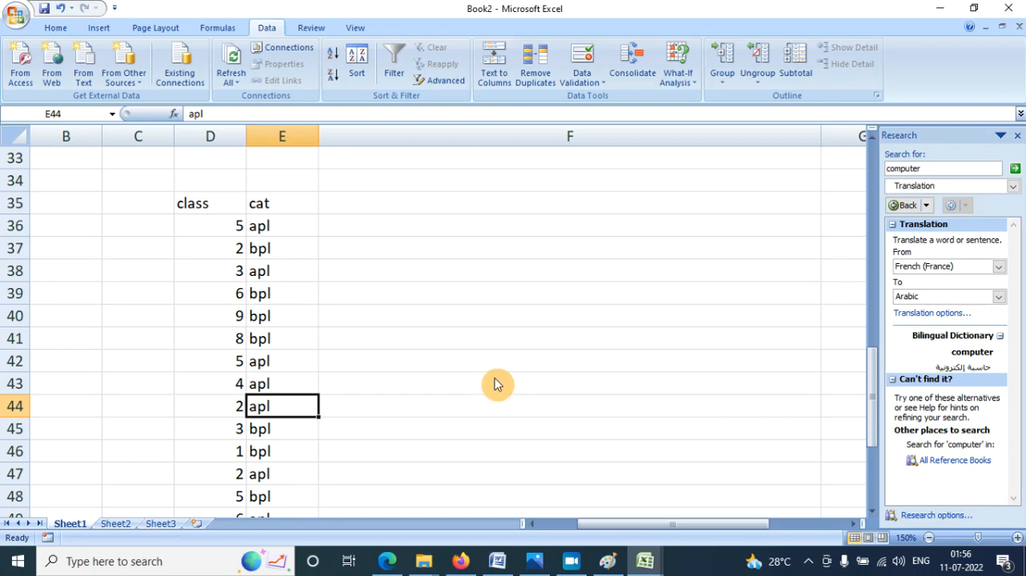
left_click_drag(205, 203, 264, 206)
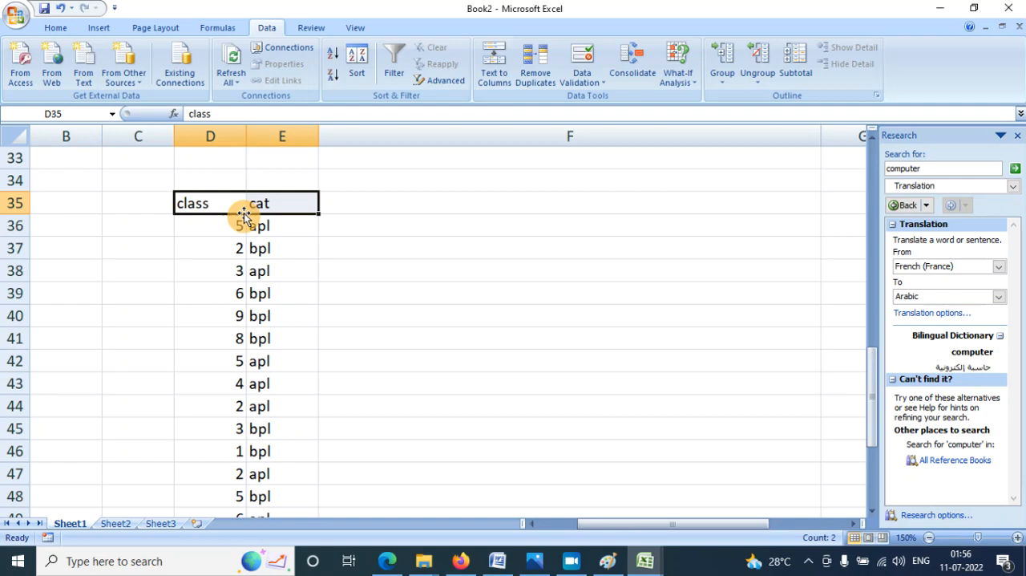
left_click(390, 54)
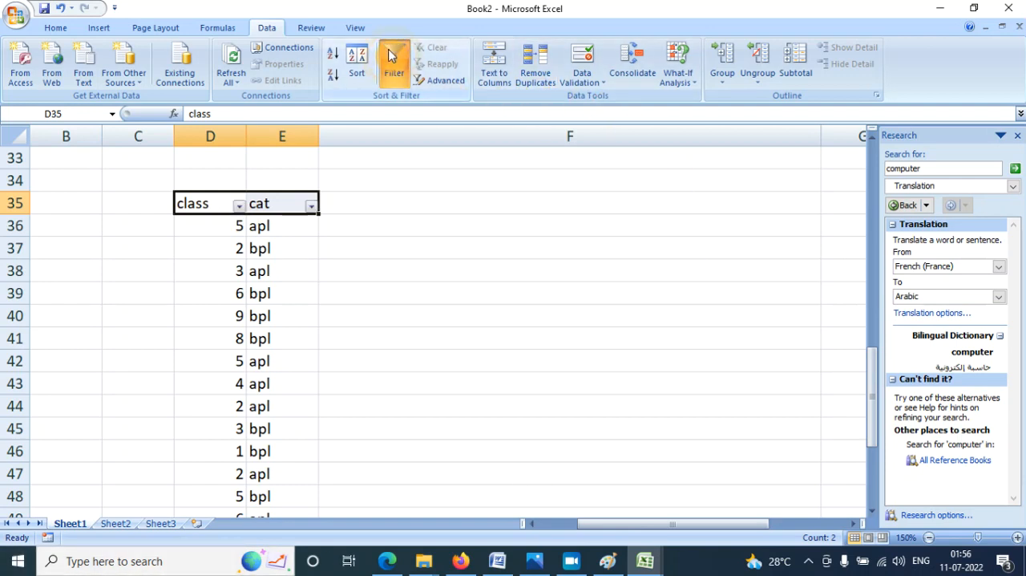
left_click(334, 287)
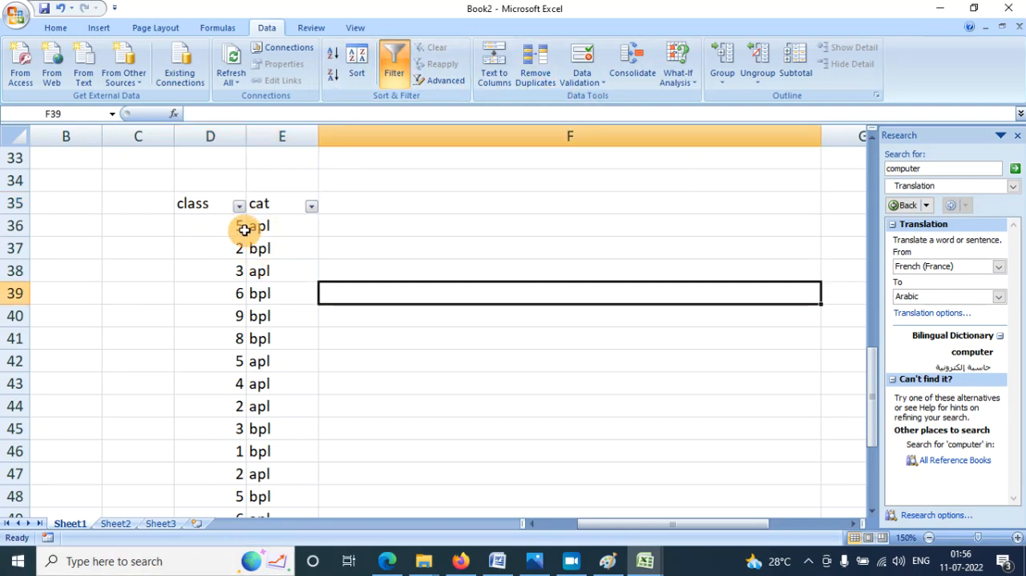
- Filter the class column to show only the rows with value 5
left_click(239, 206)
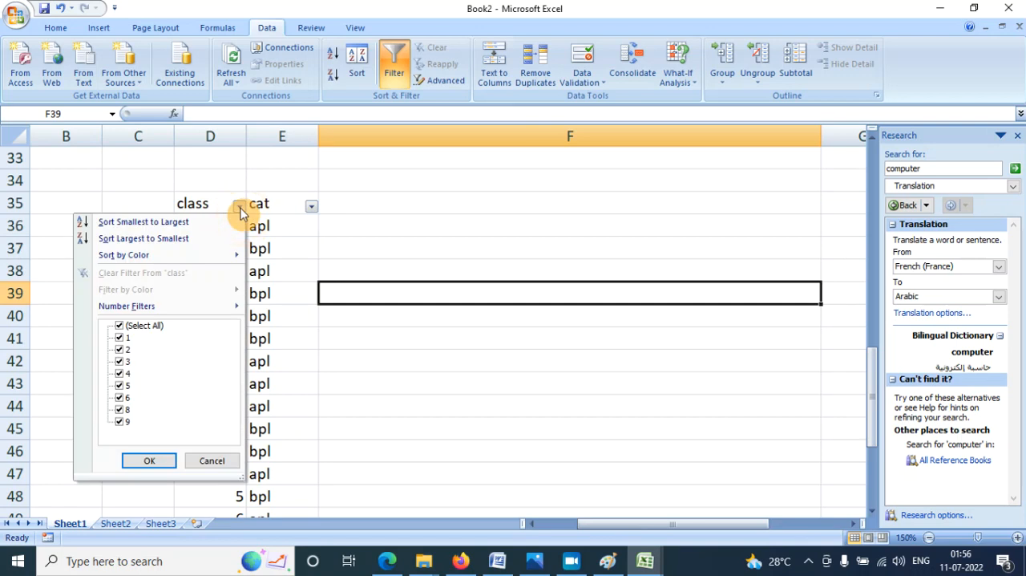
left_click(144, 327)
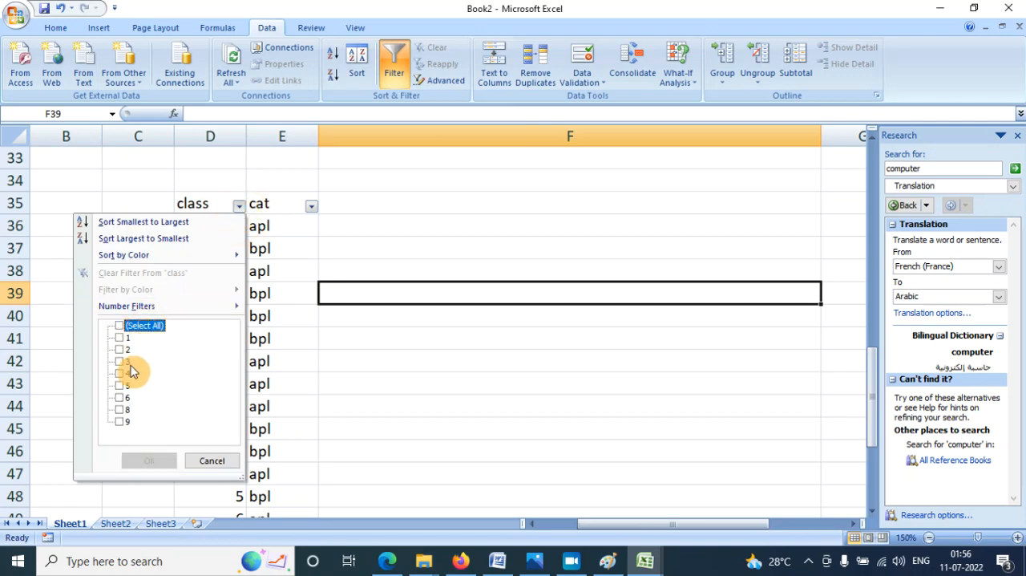
left_click(119, 387)
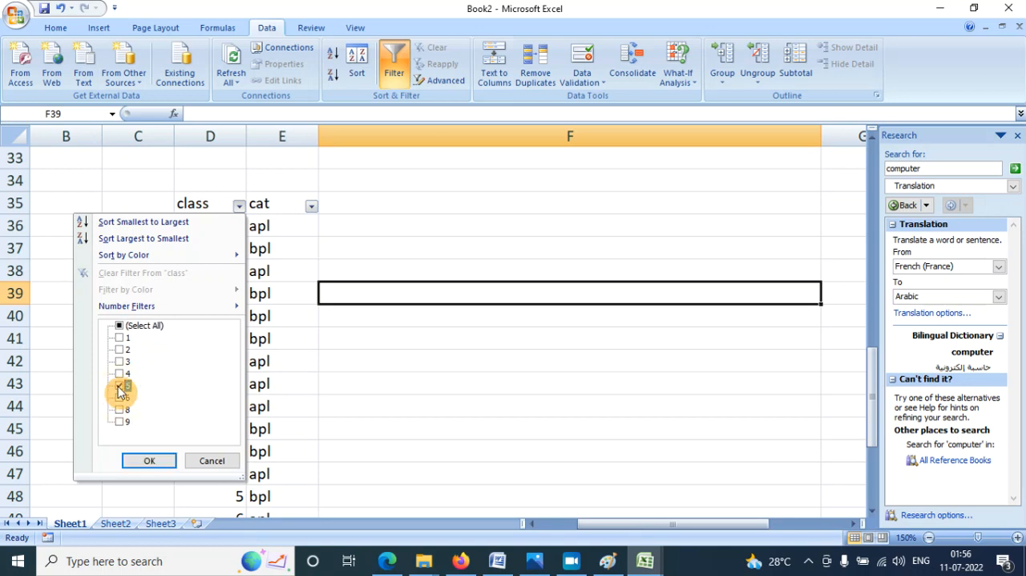
left_click(148, 463)
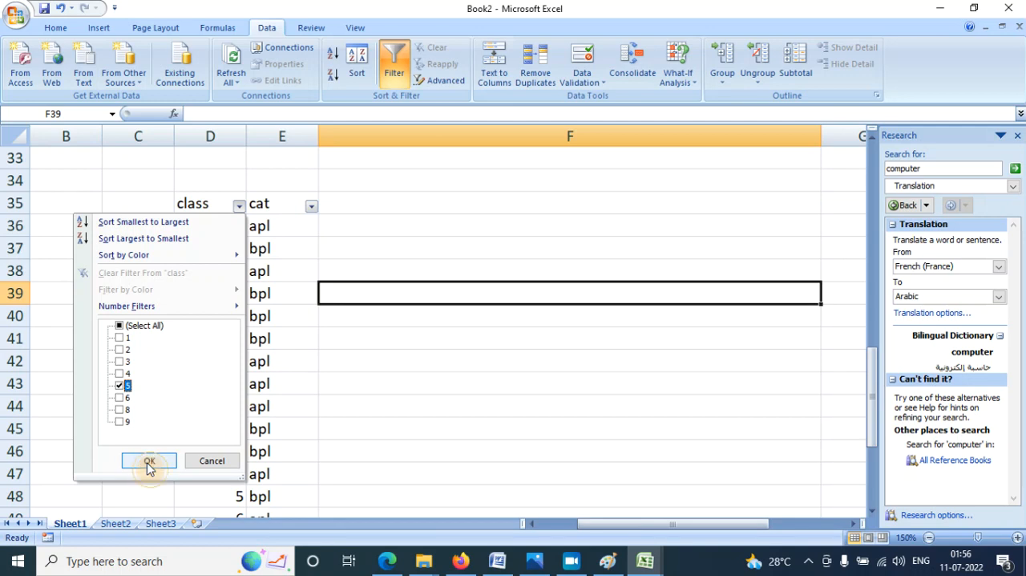
left_click(148, 463)
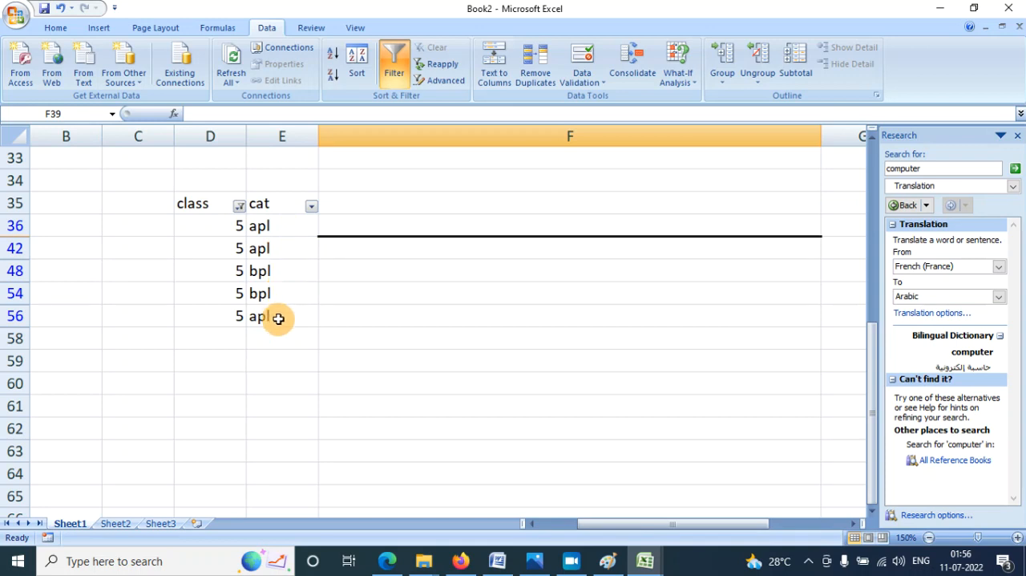
- Filter the cat column to show only apl, and clear the filters from both columns
left_click(314, 210)
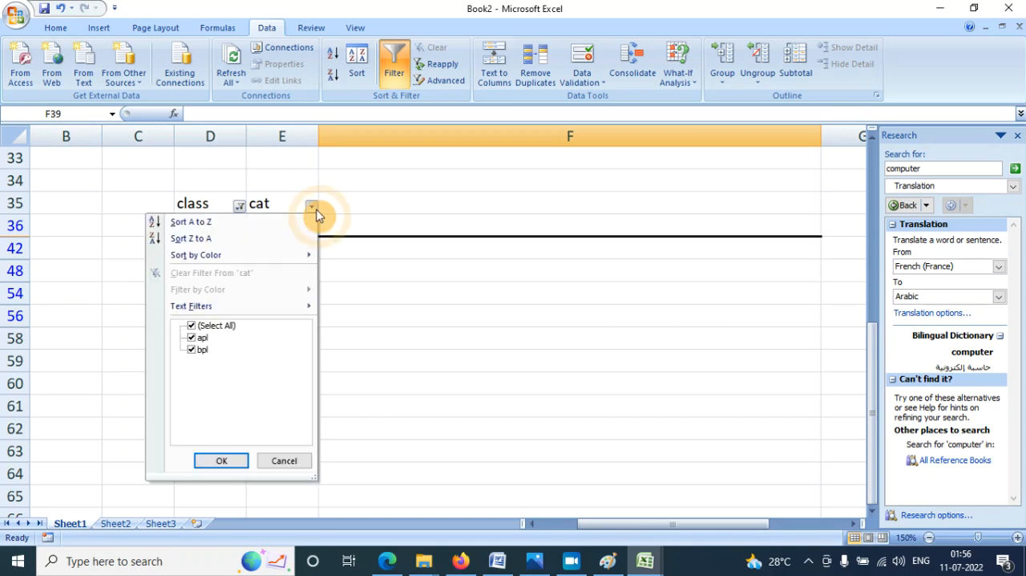
left_click(193, 353)
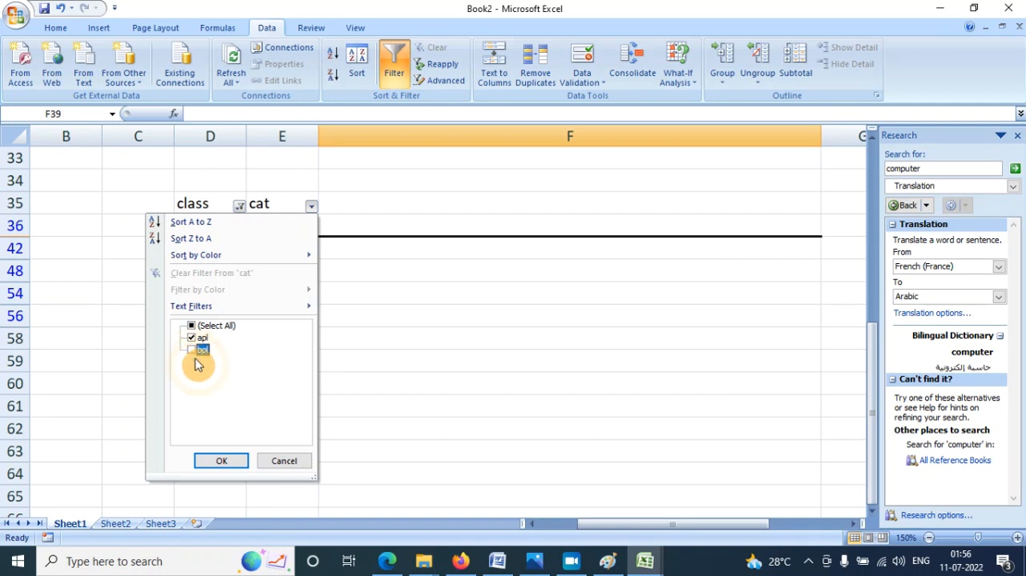
left_click(225, 461)
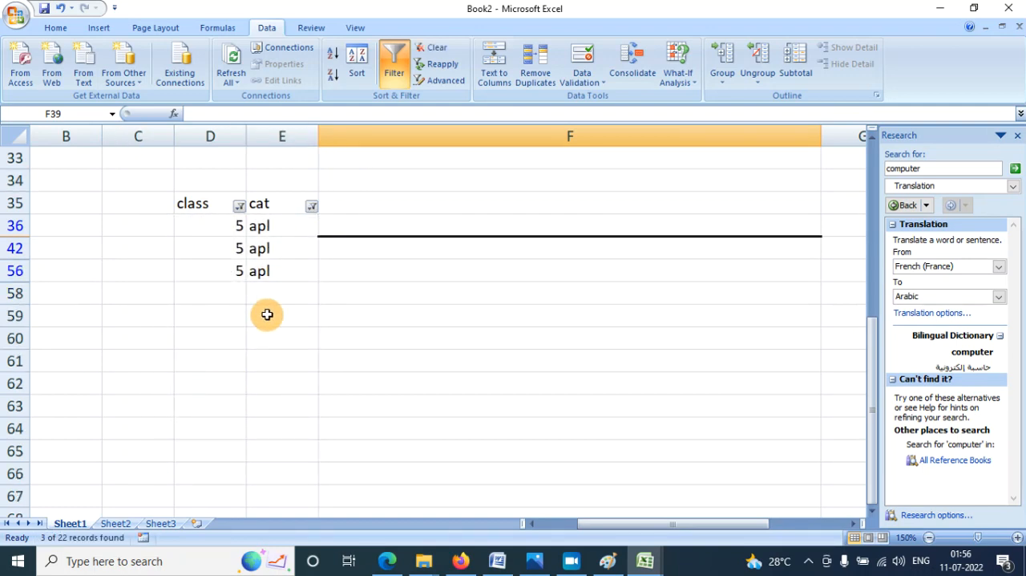
left_click(436, 48)
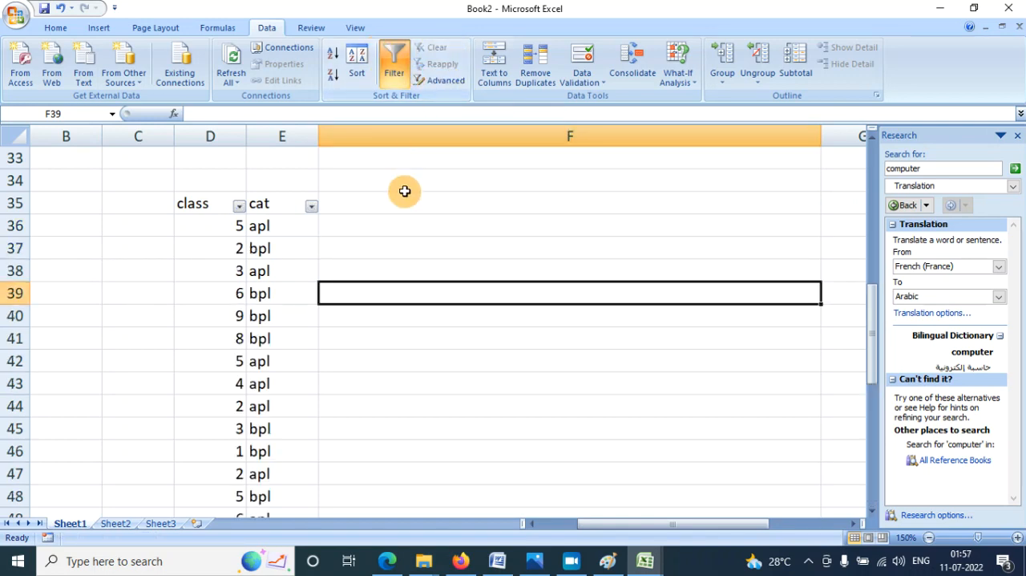
- Switch to the blank Sheet3 and select cell G6
scroll(403, 213, "down", 4)
left_click(417, 247)
scroll(418, 247, "down", 3)
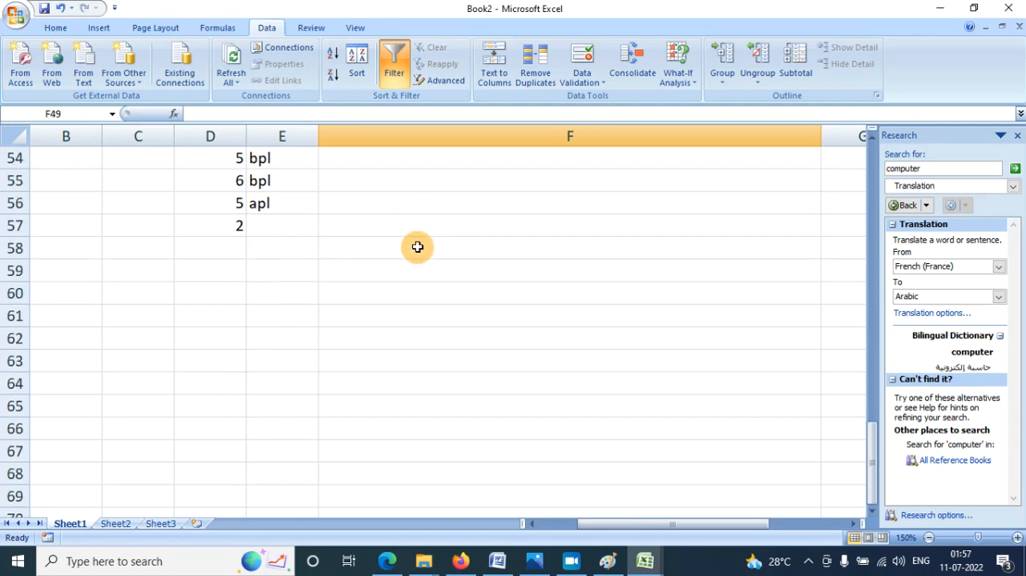
left_click(203, 303)
scroll(202, 300, "down", 2)
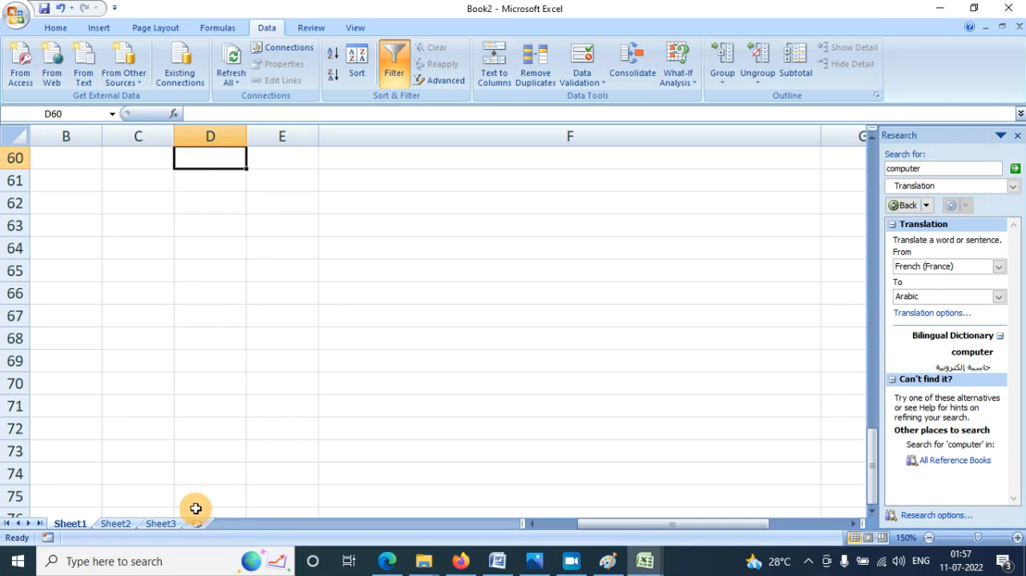
left_click(162, 523)
left_click(310, 222)
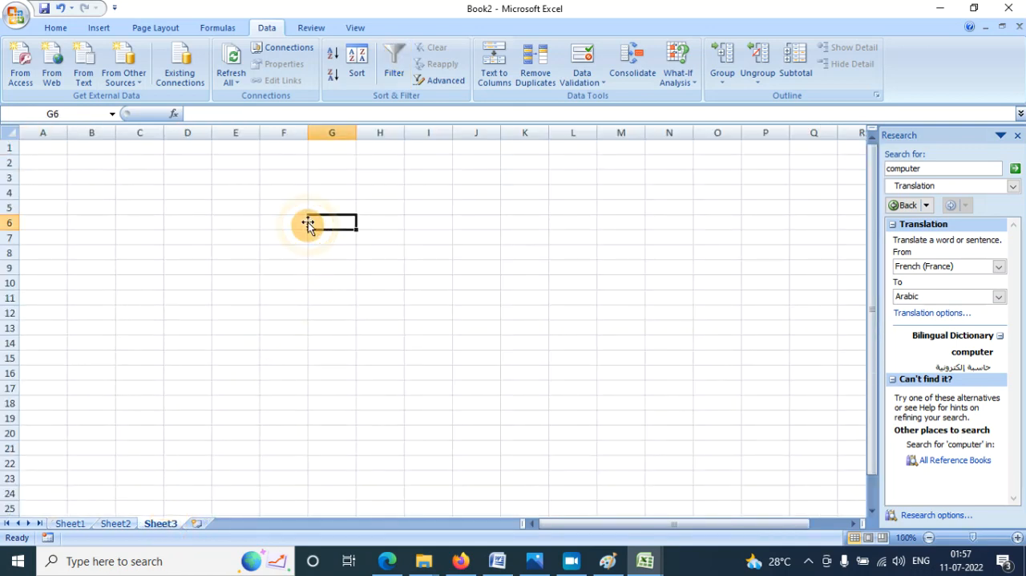
left_click(1018, 536)
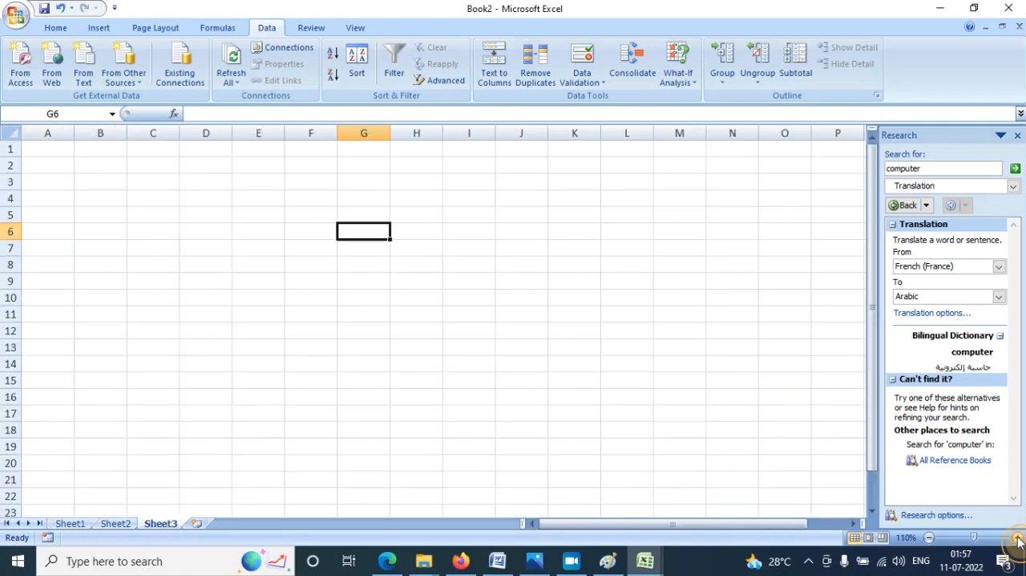
- Enter six short names in cell E6 as one text, with a period before the last name and commas between the others
left_click(1017, 536)
left_click(1018, 536)
left_click(306, 253)
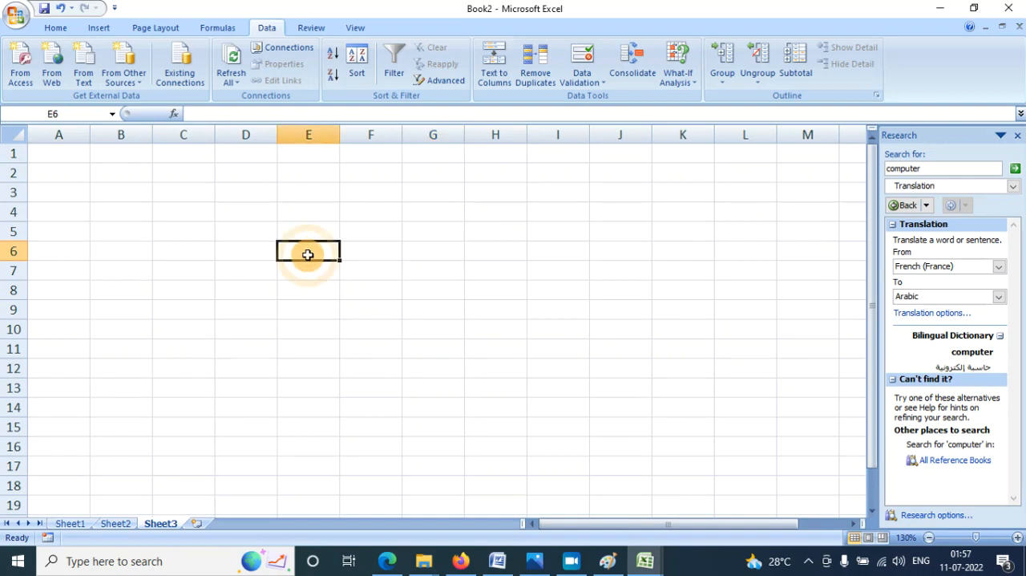
type("sakshi,")
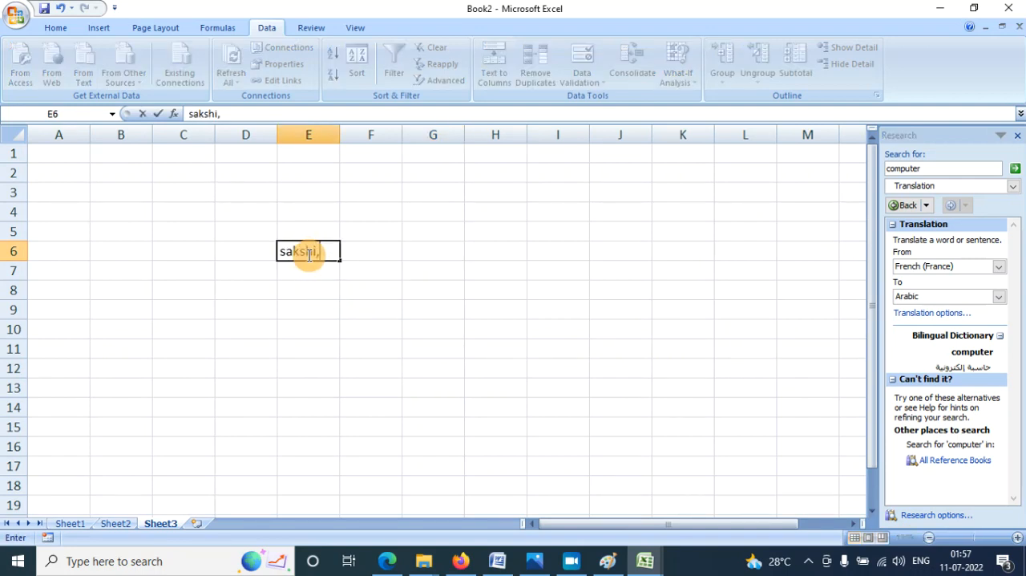
type("mushu,priya,jd,gr.dk")
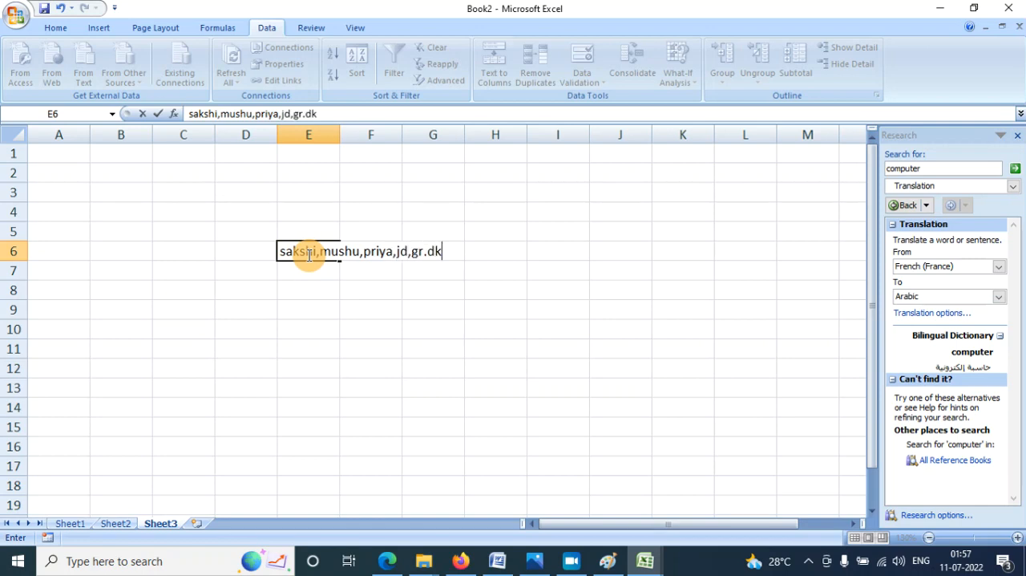
key("Return")
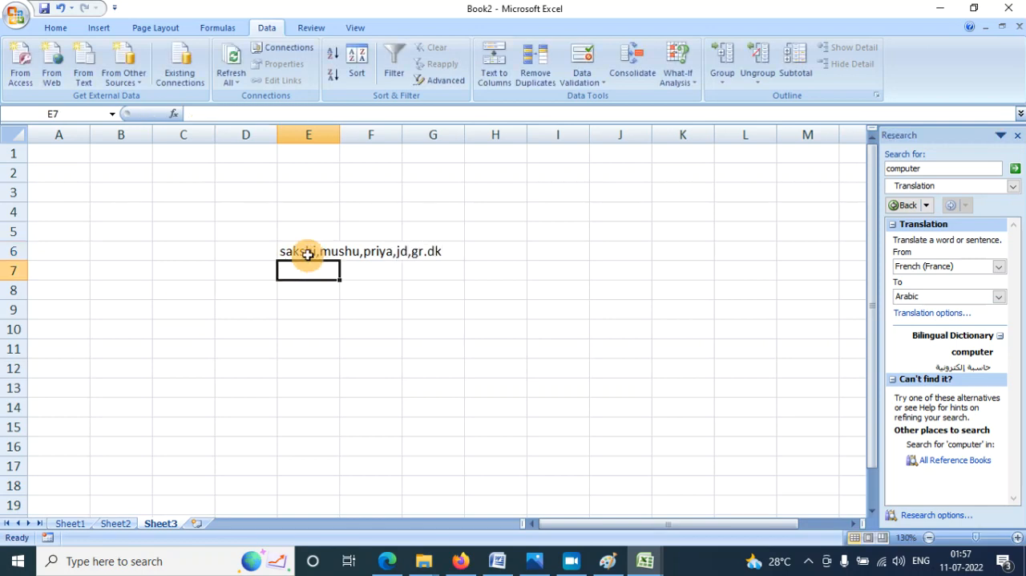
- Replace the period before the last name in cell E6 with a comma
left_click(308, 253)
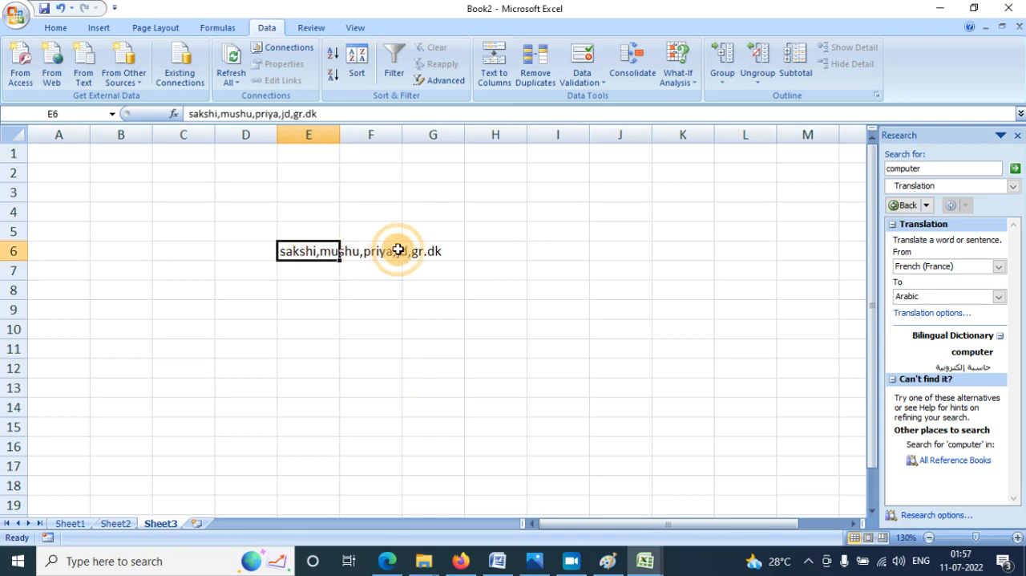
left_click(344, 114)
key("BackSpace")
key("BackSpace")
key("BackSpace")
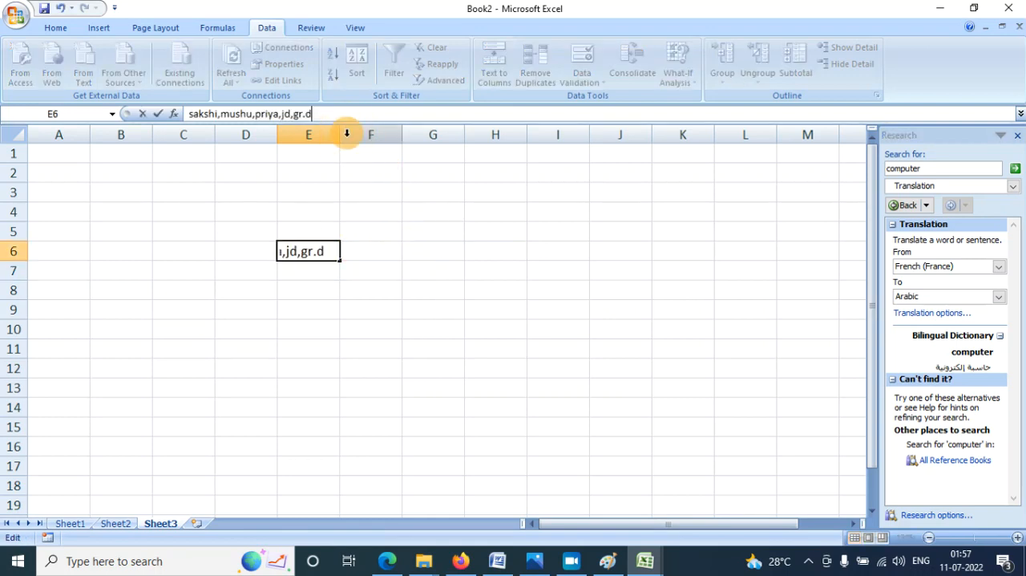
type(",dk")
key("Return")
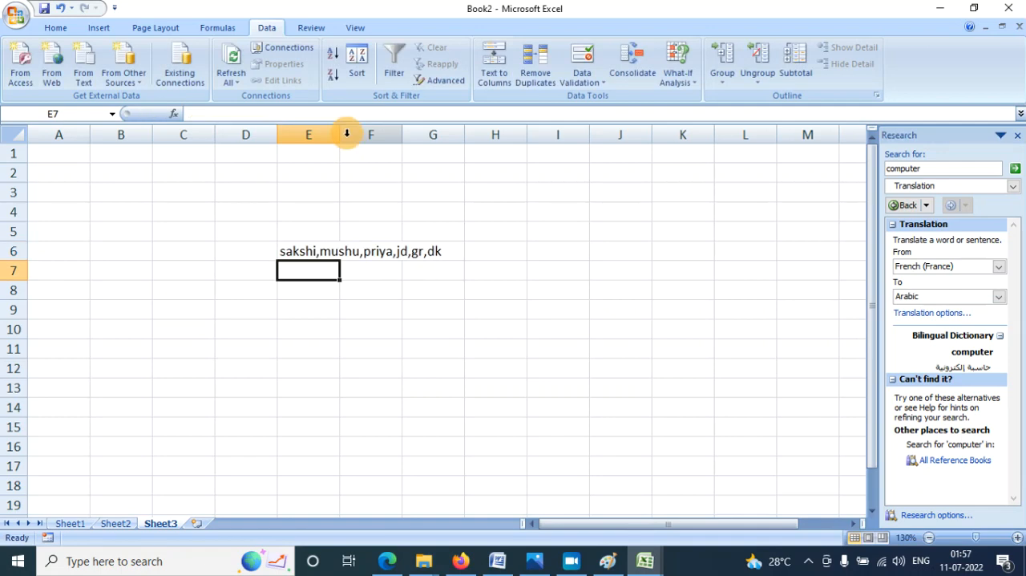
key("Up")
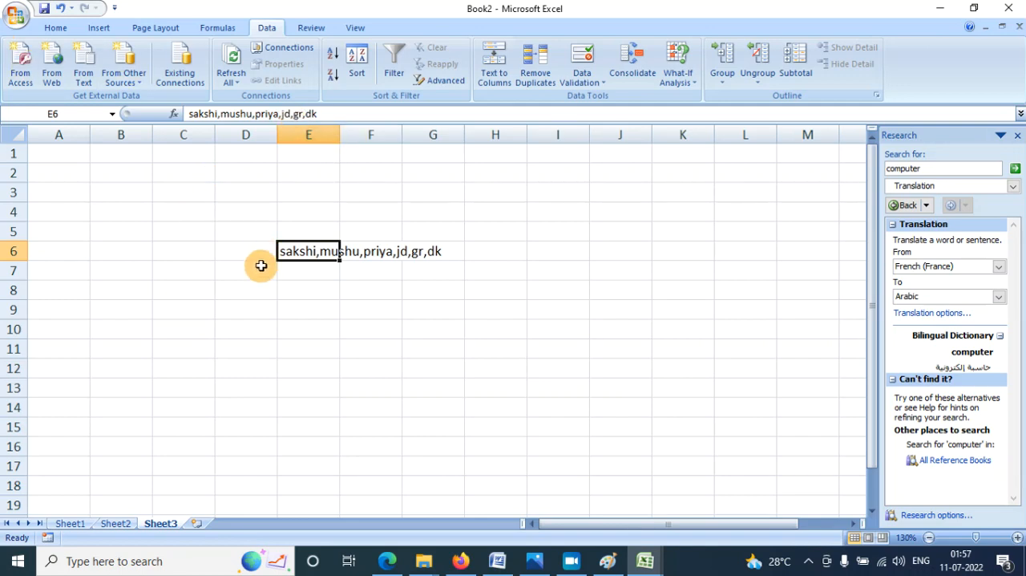
left_click(305, 293)
left_click(385, 303)
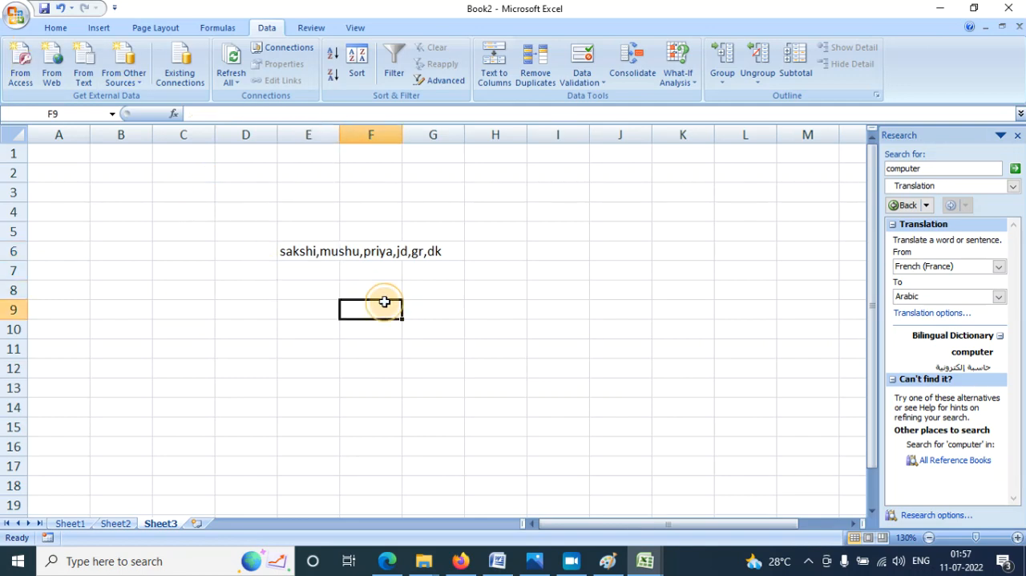
left_click(469, 291)
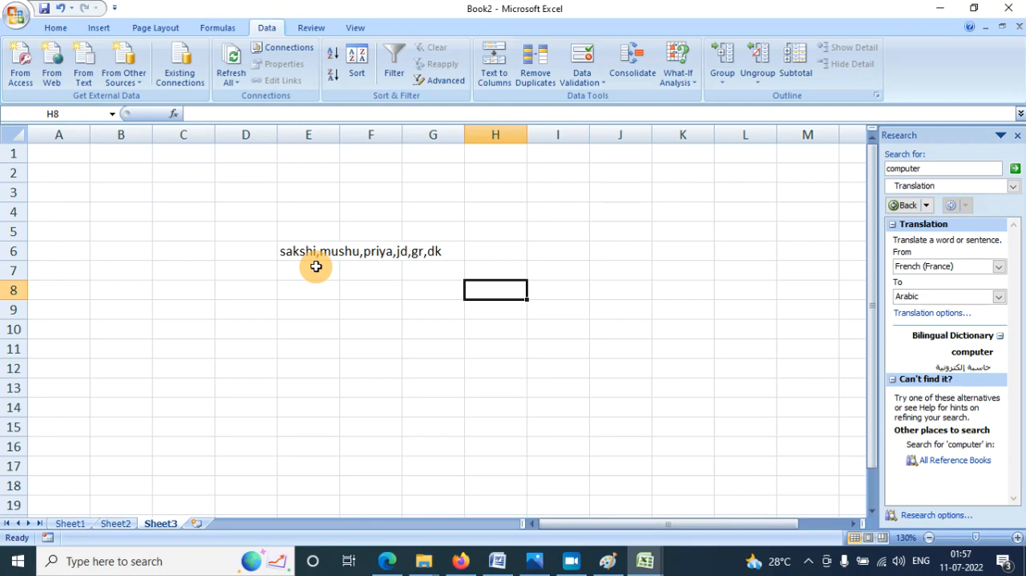
- Start Text to Columns on cell E6 as Delimited data and add Comma as a delimiter alongside Tab
left_click(290, 252)
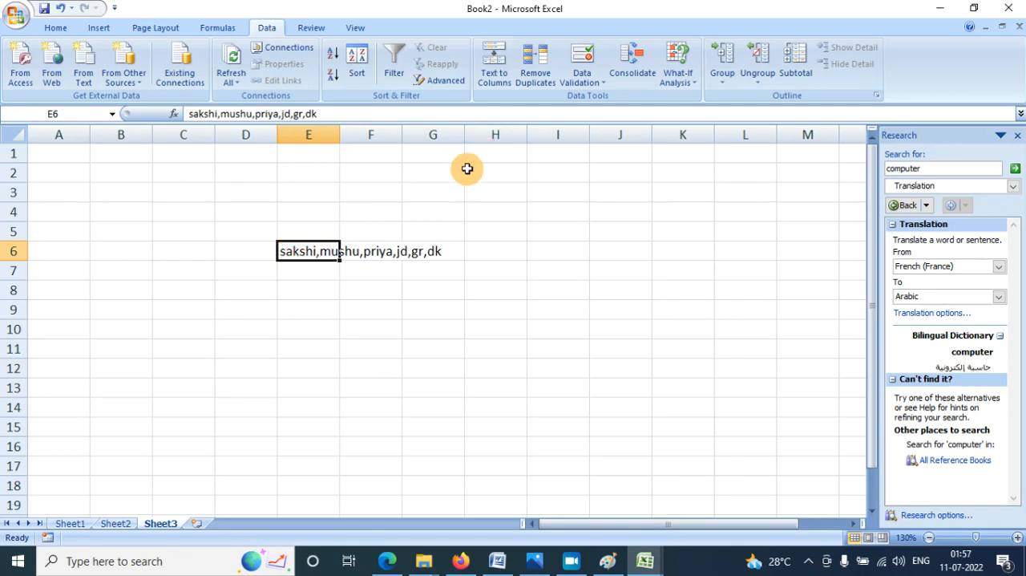
left_click(503, 77)
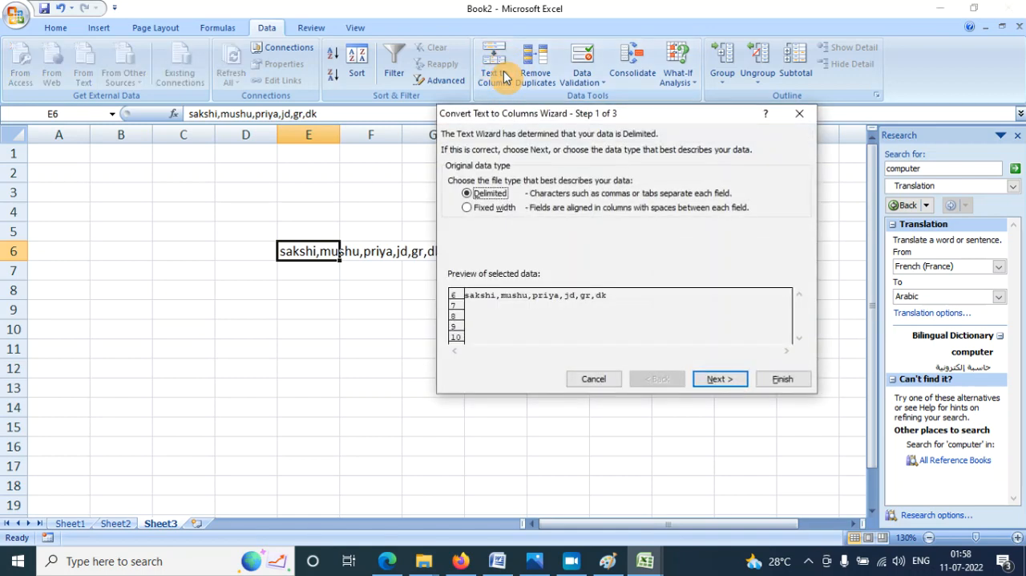
left_click(502, 195)
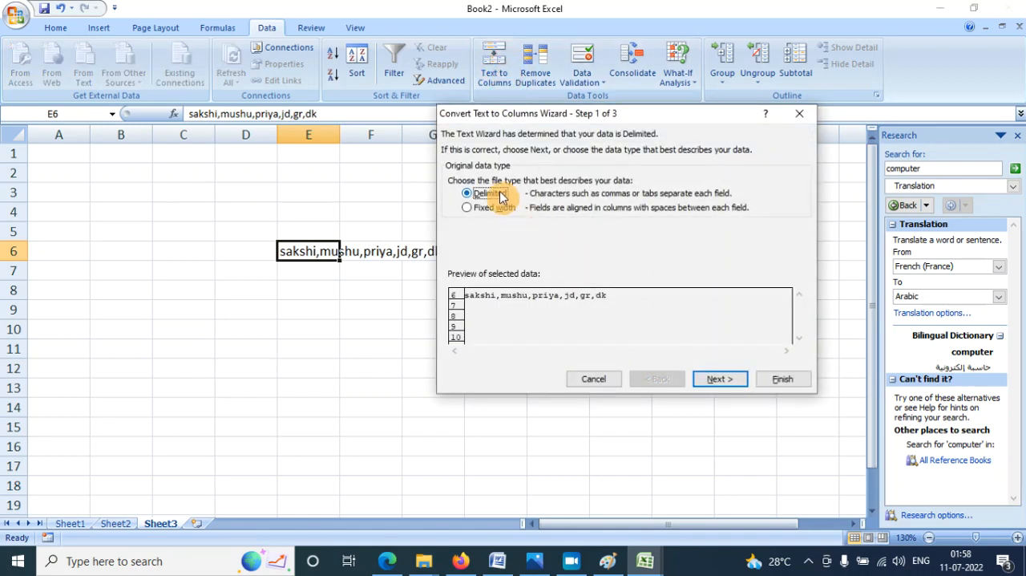
left_click(721, 382)
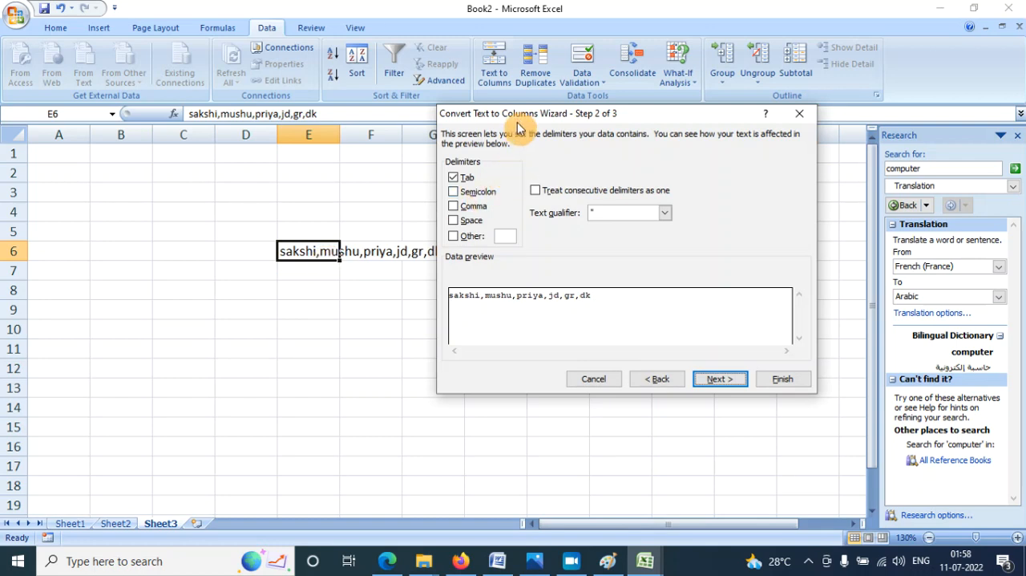
left_click_drag(515, 118, 593, 111)
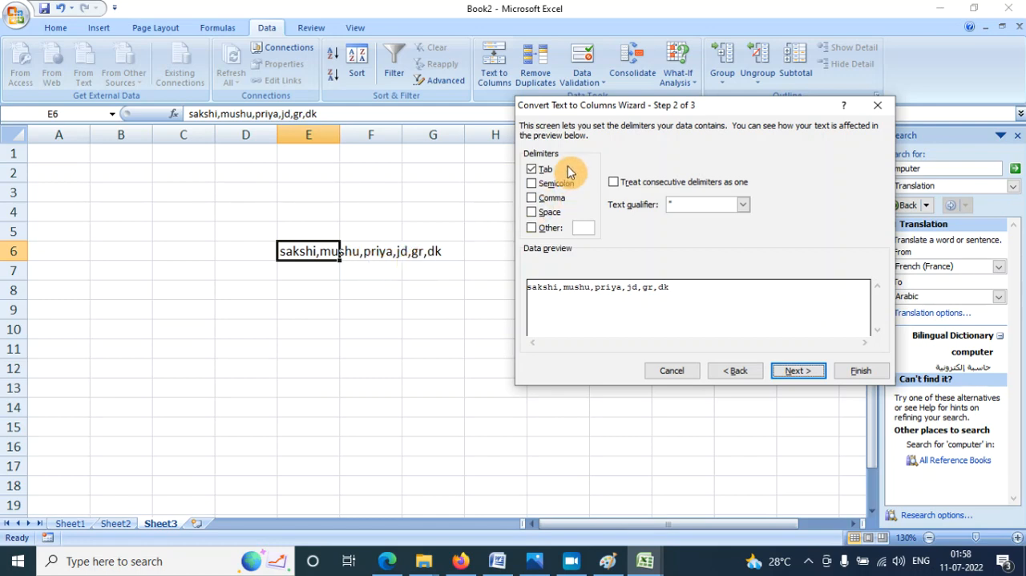
left_click(561, 201)
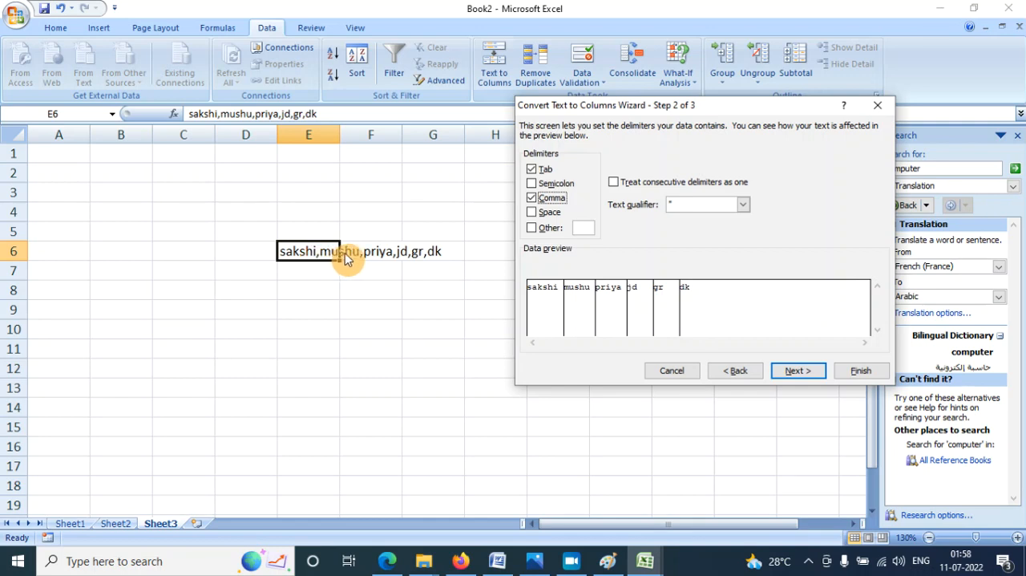
- Try Space and the custom character # as additional delimiters, and turn both off again
left_click(544, 215)
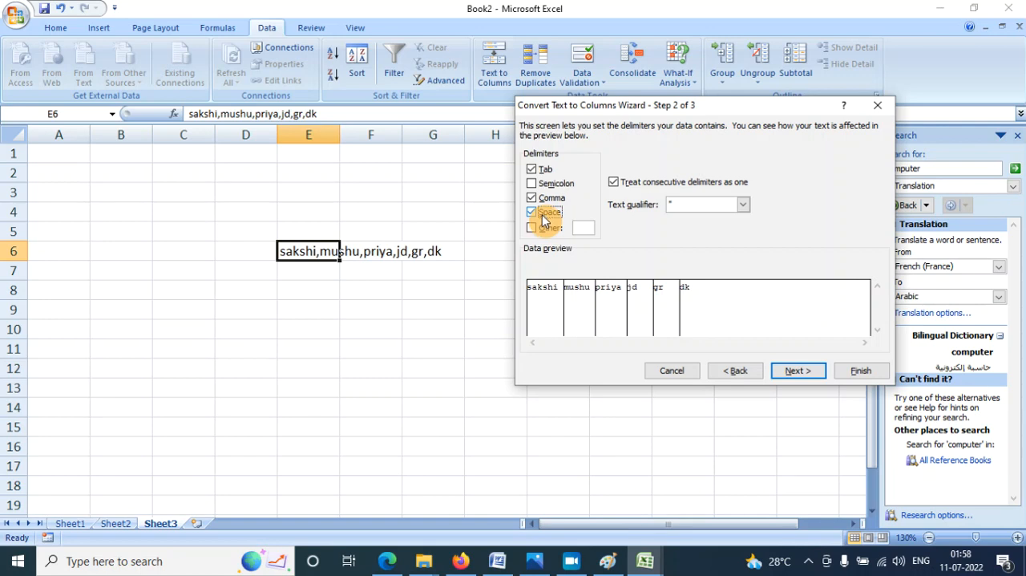
left_click(544, 229)
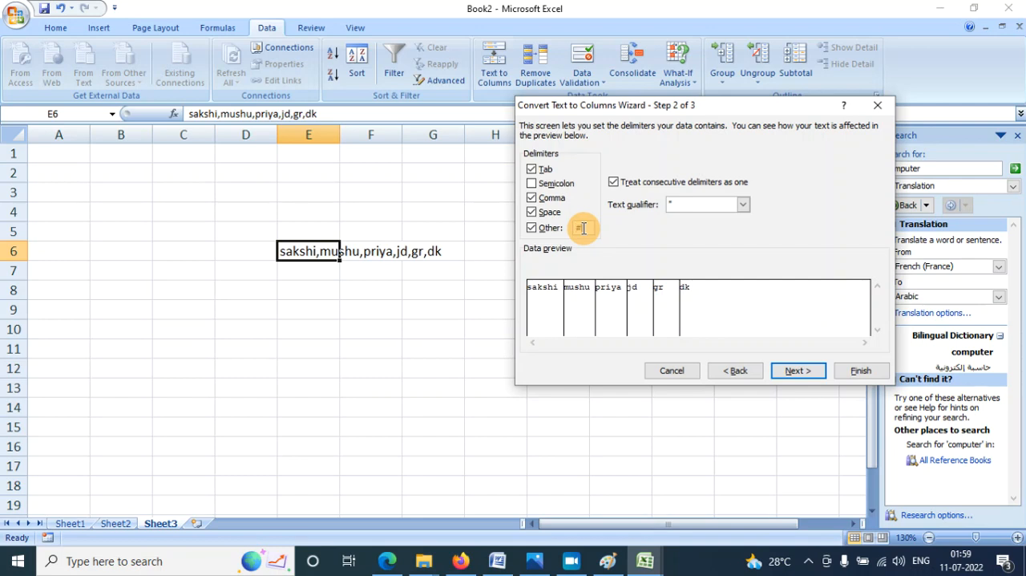
type("#")
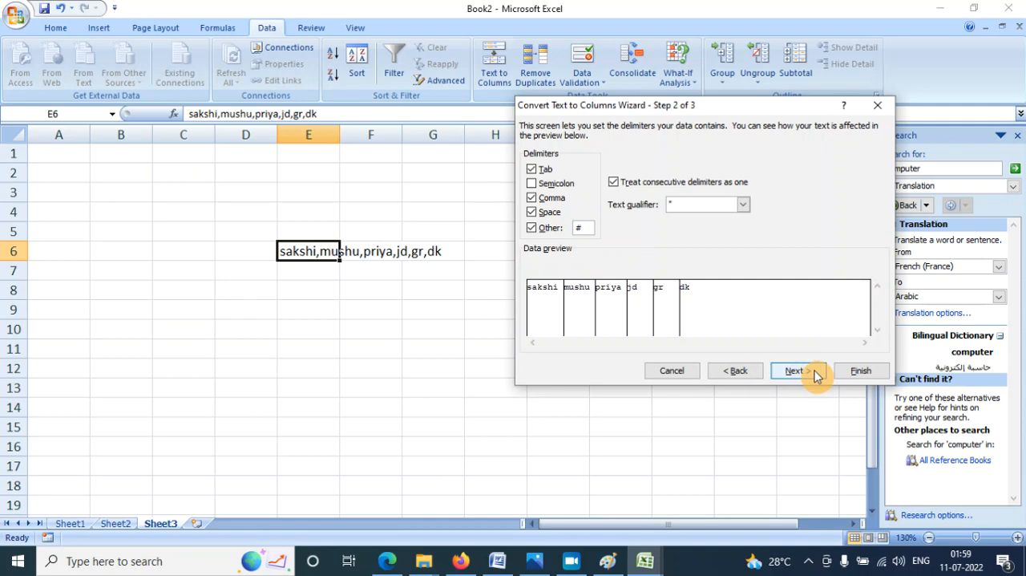
left_click(535, 229)
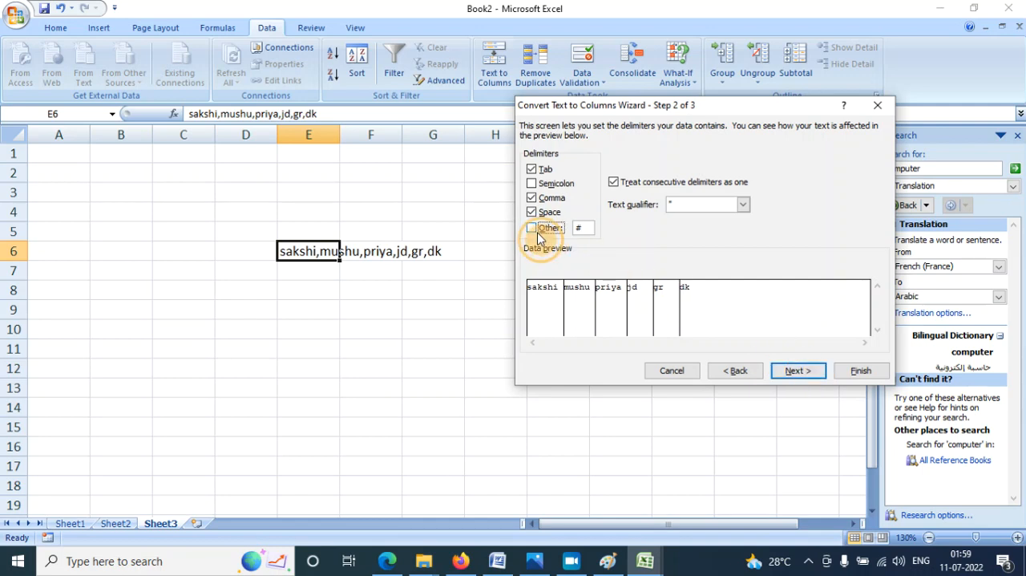
left_click(532, 211)
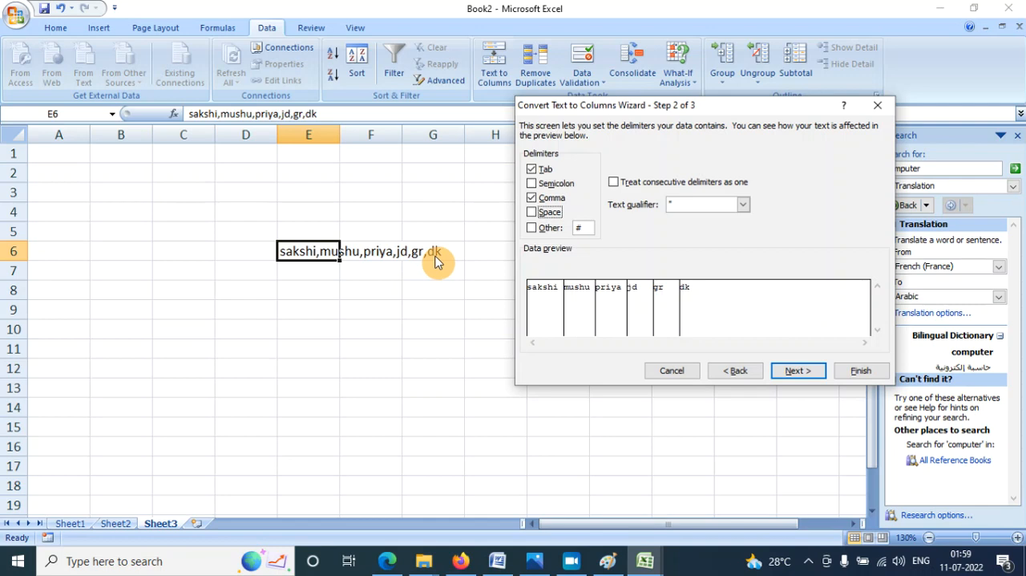
- Finish the text conversion to split the names across cells E6 to J6, and check the separated cells
left_click(798, 373)
left_click(863, 370)
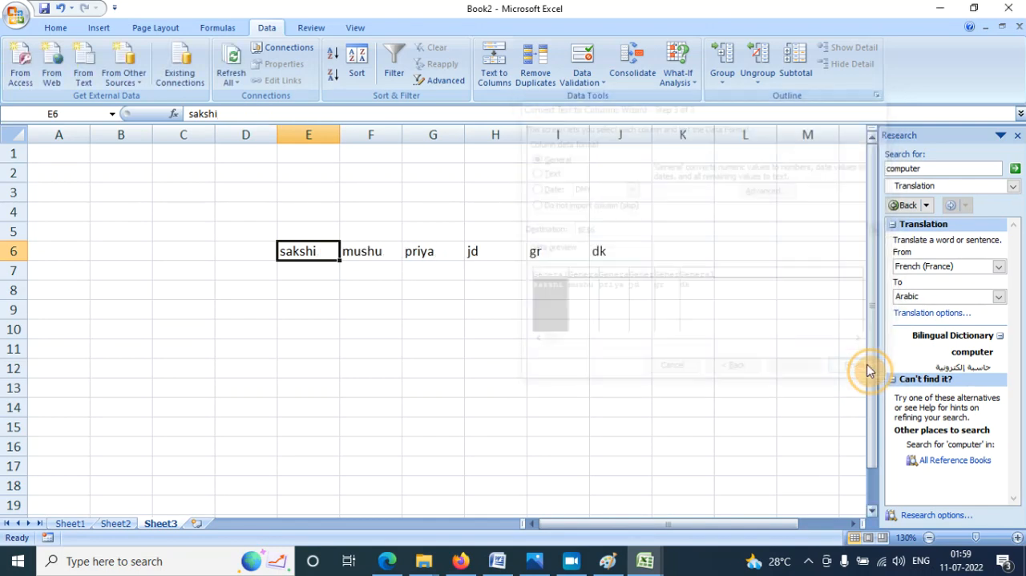
left_click(570, 330)
left_click(589, 269)
left_click(512, 254)
left_click(440, 247)
left_click(365, 247)
left_click(293, 254)
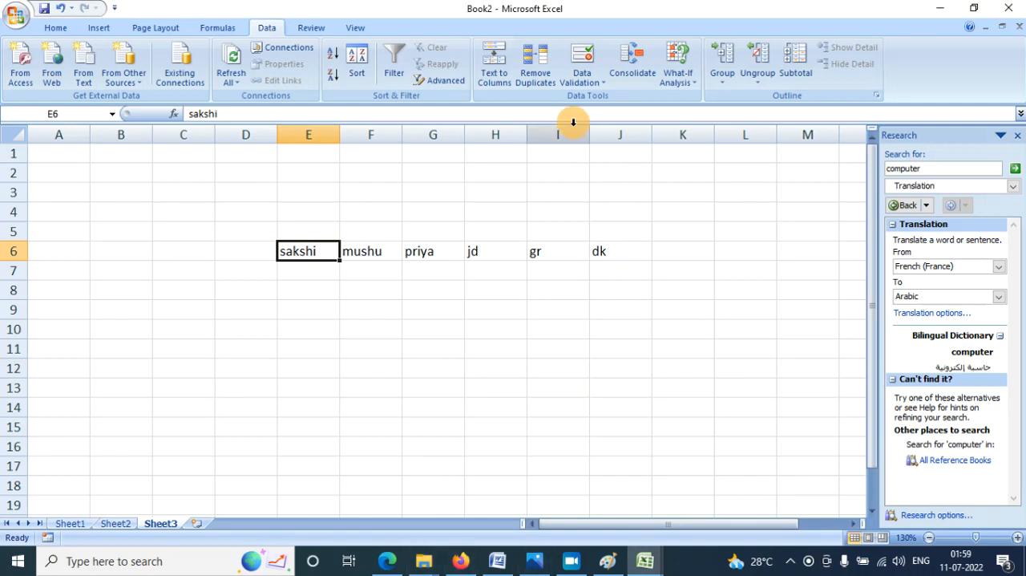
- Enter the values 55, 55, 36, 52, 96, 36 and 55 down column G in cells G9 to G15
left_click(462, 312)
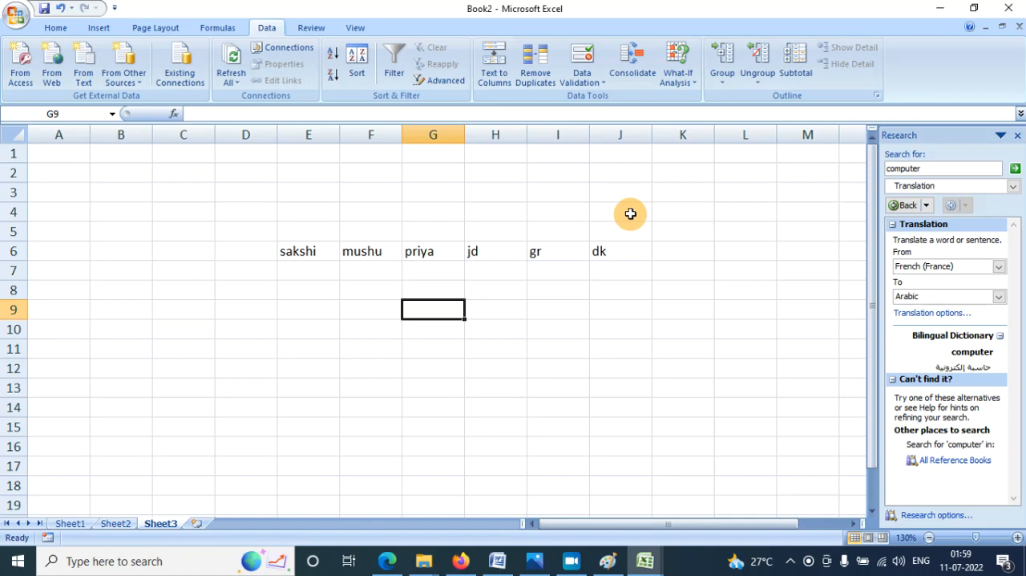
type("55")
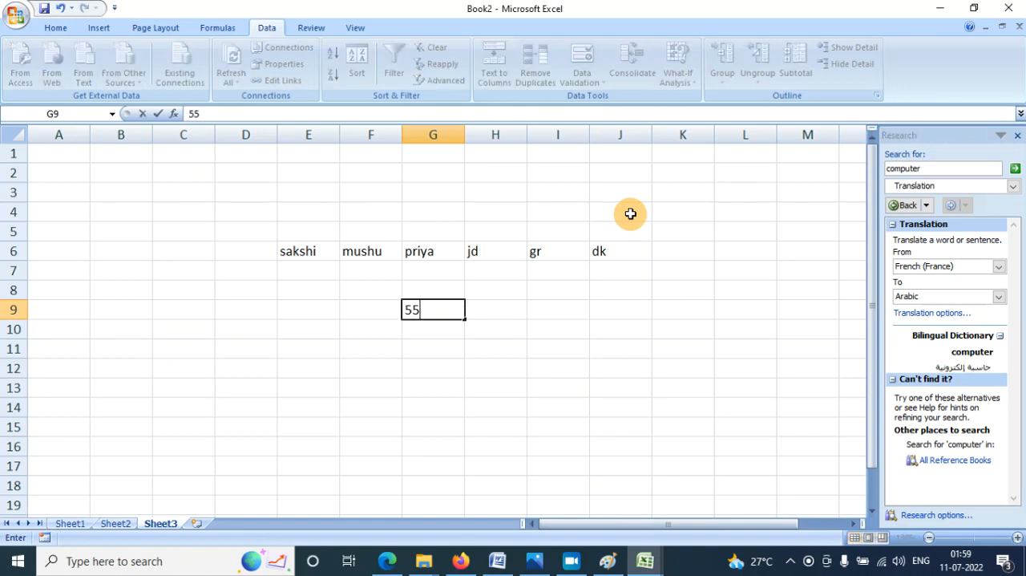
key("Return")
type("55")
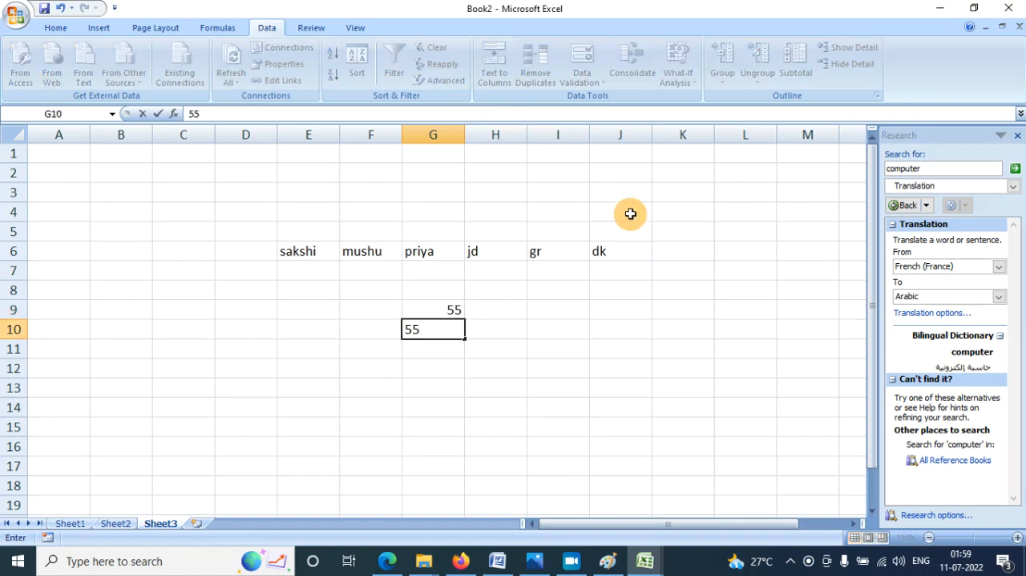
key("Return")
type("36")
key("Return")
type("52")
key("Return")
type("96")
key("Return")
type("36")
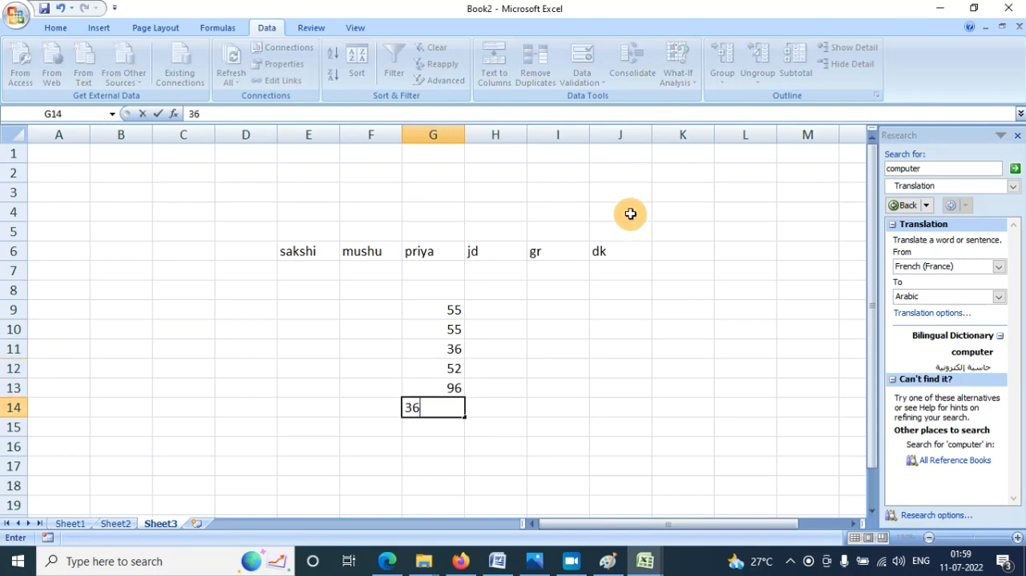
key("Return")
type("55")
key("Return")
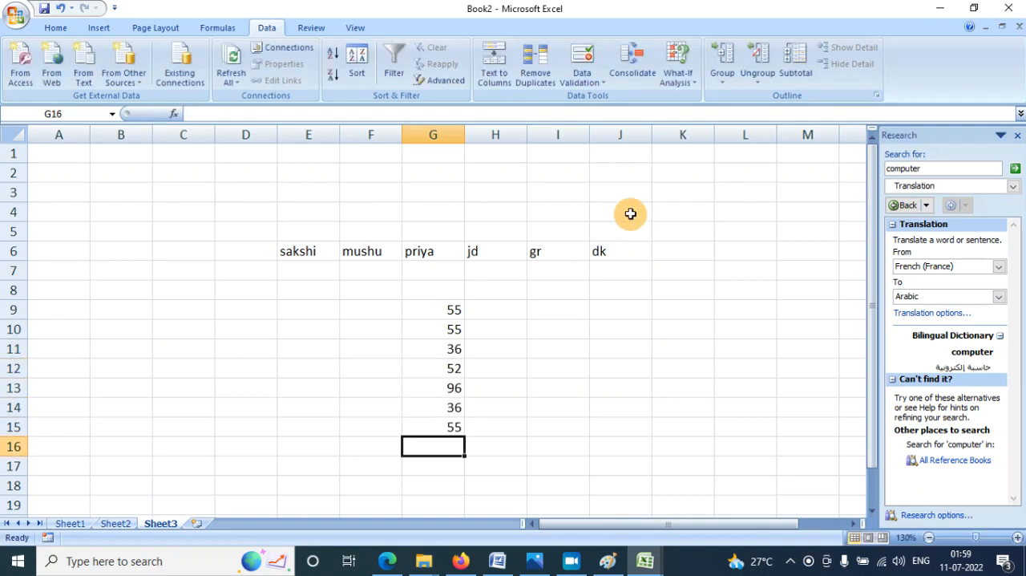
- Remove the duplicate values from cells G9 to G15, treating the data as having no headers
left_click_drag(446, 314, 452, 427)
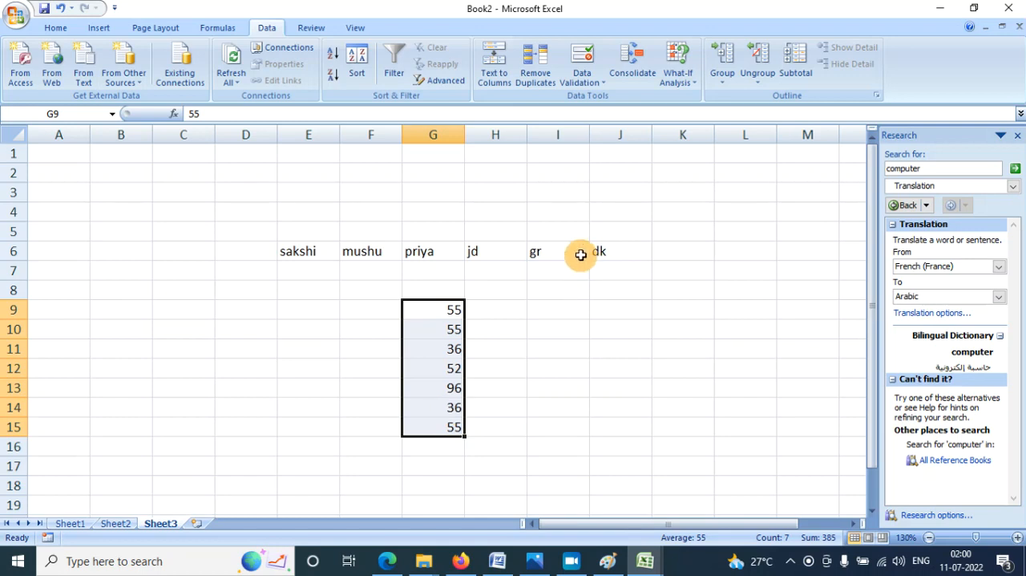
left_click(537, 78)
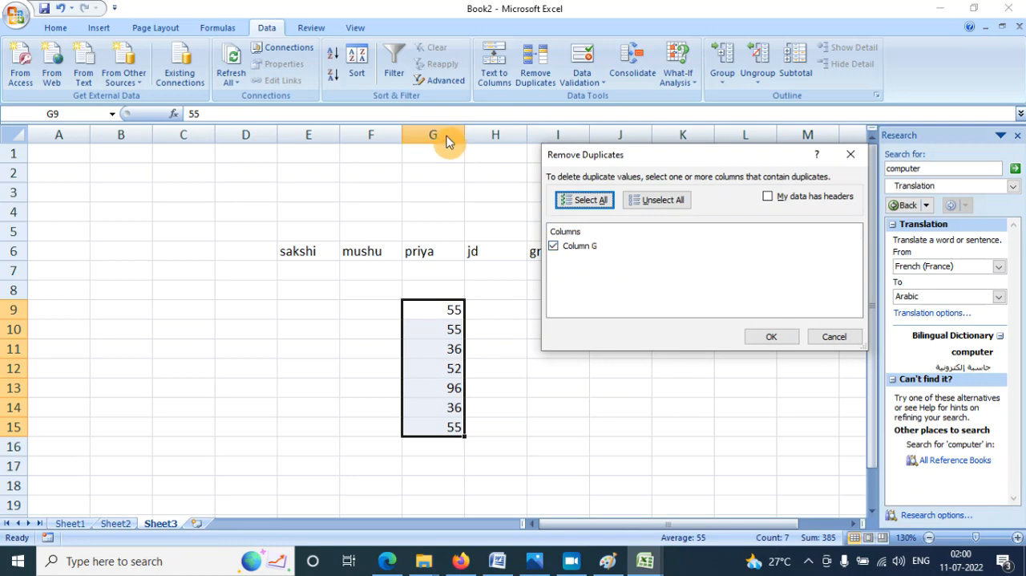
left_click(771, 337)
left_click_drag(582, 264, 652, 193)
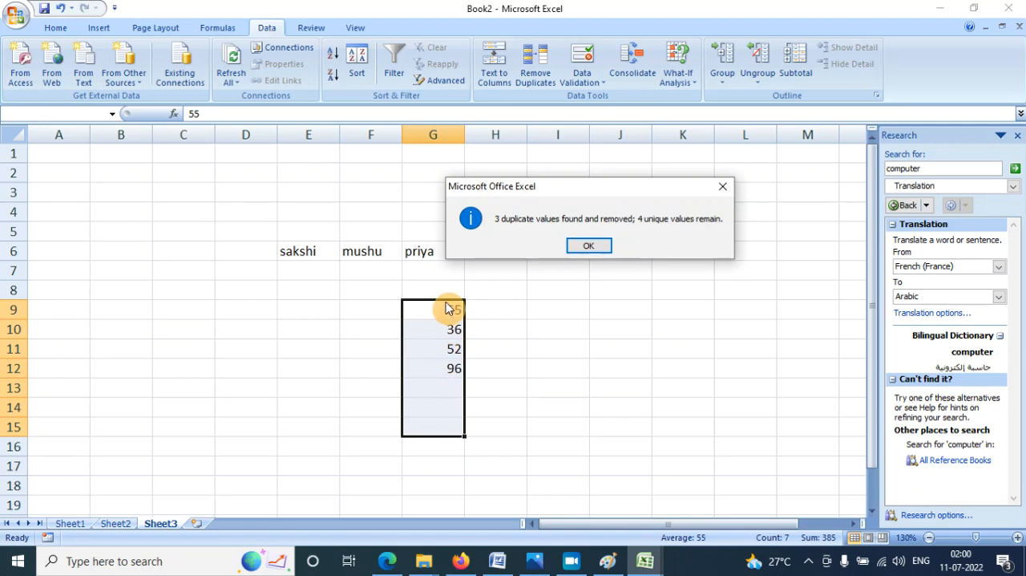
left_click(588, 245)
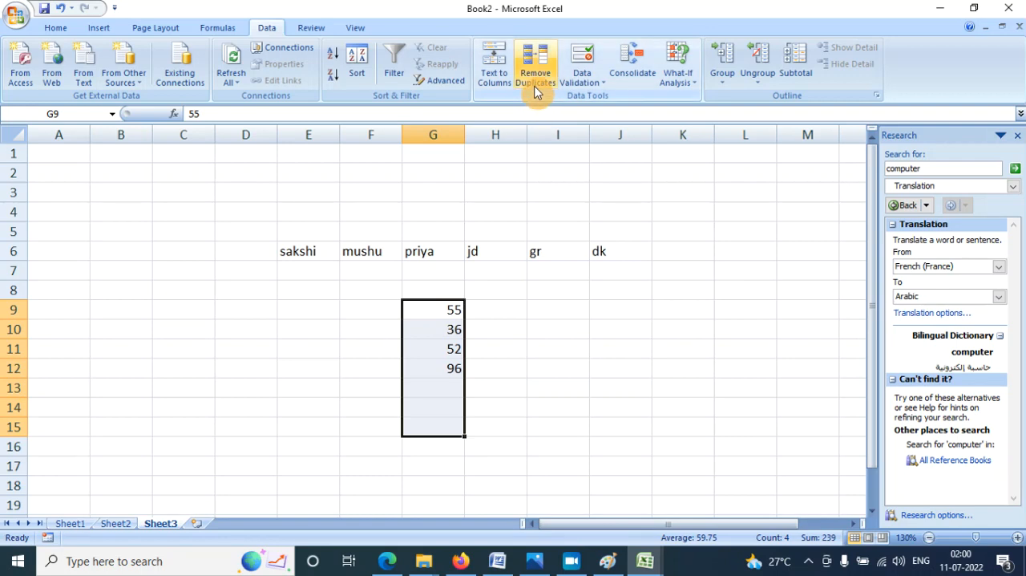
left_click(581, 386)
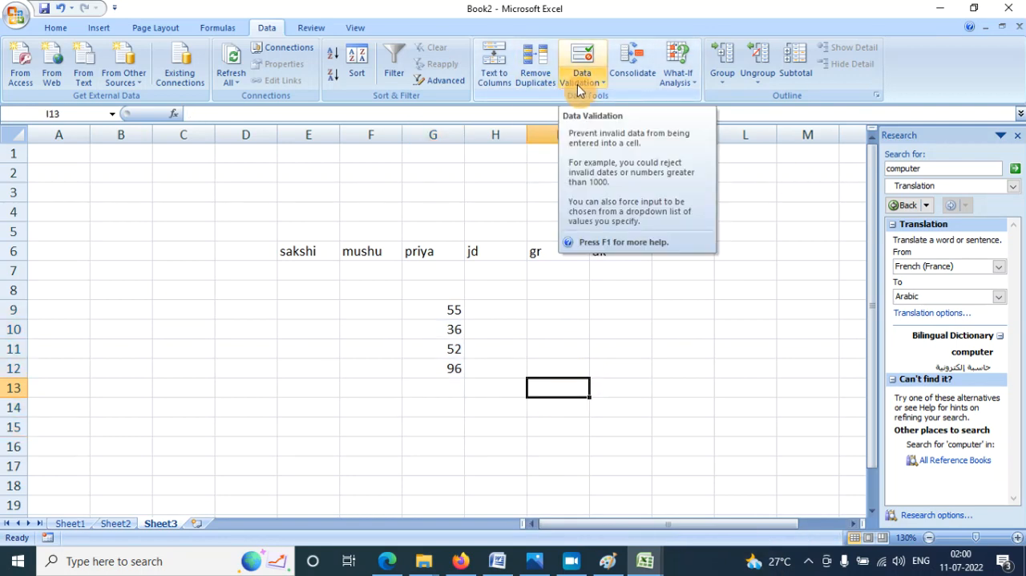
left_click(602, 83)
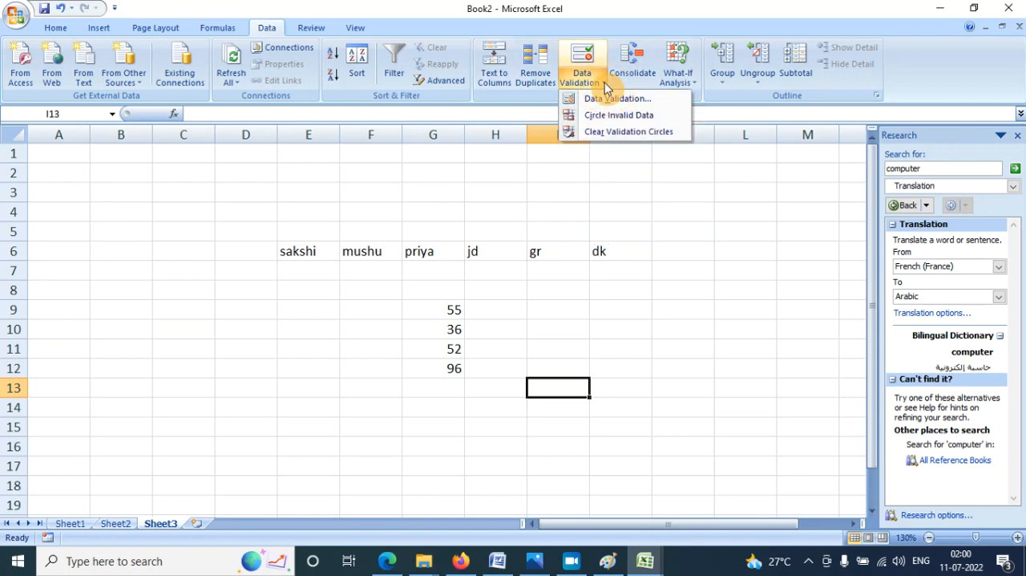
left_click(605, 98)
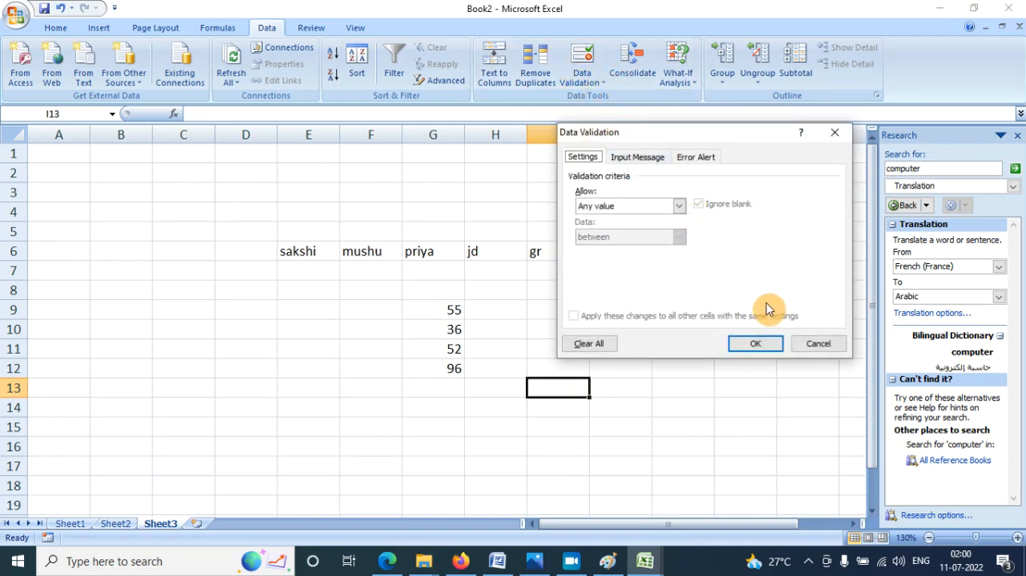
left_click(818, 343)
- Enter the heading mob no in cell G15 and widen column G slightly
scroll(556, 287, "down", 3)
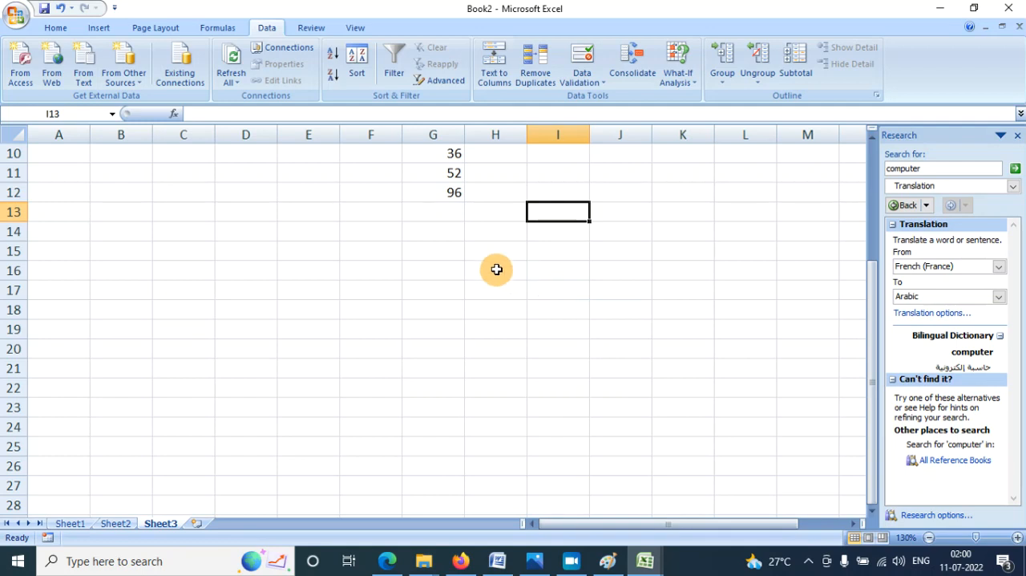
left_click(425, 251)
left_click_drag(465, 135, 478, 136)
type("mob no")
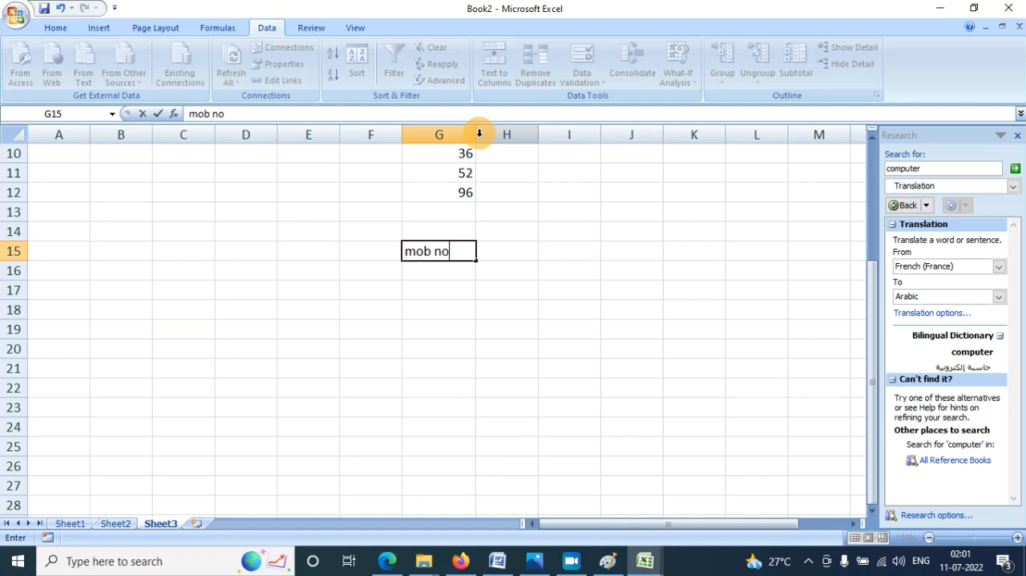
key("Return")
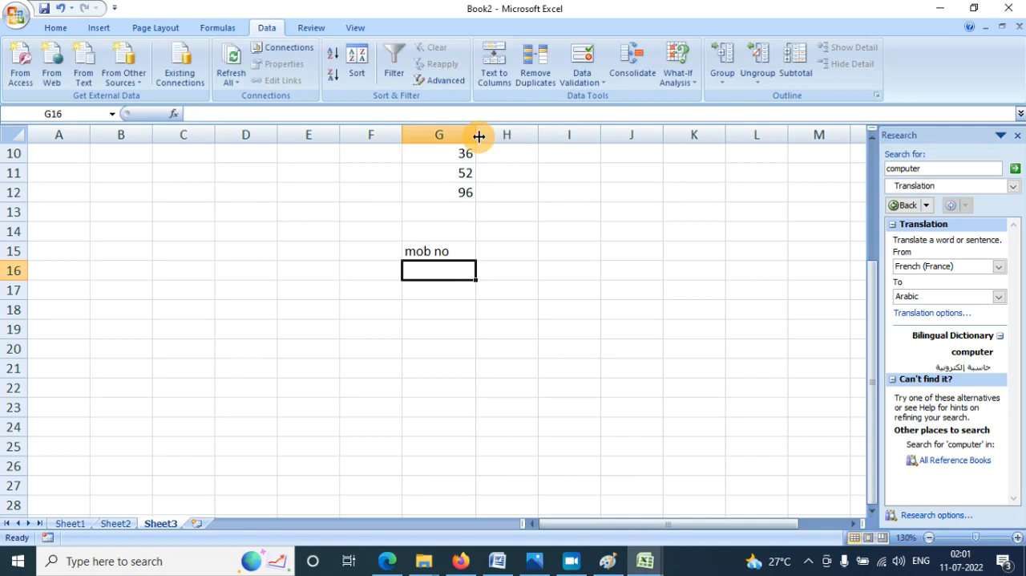
- Try sample mobile numbers in cells G16 and G17, and clear both cells again
key("Return")
type("765")
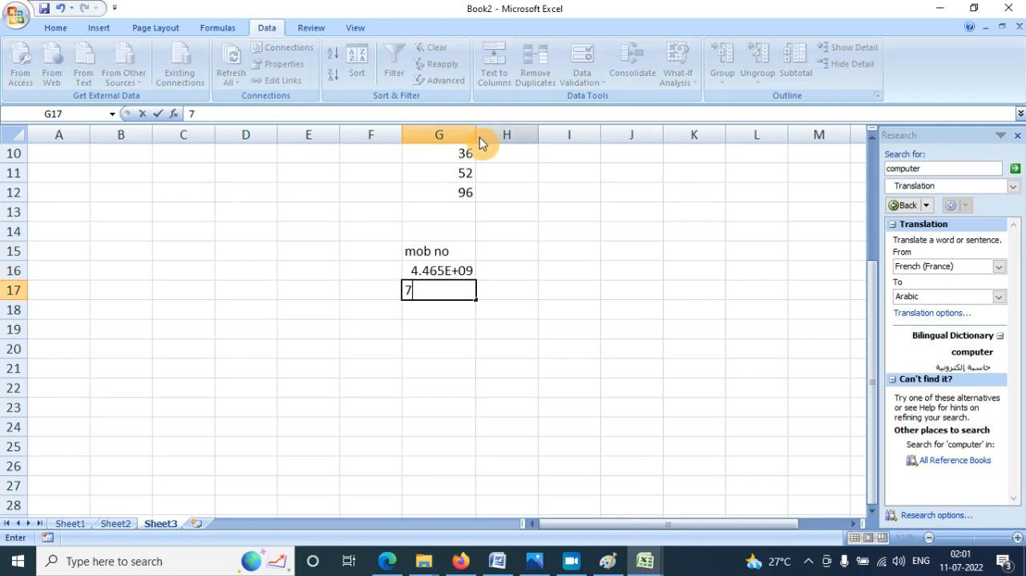
key("Return")
key("Up")
key("Up")
key("Delete")
key("Down")
key("Delete")
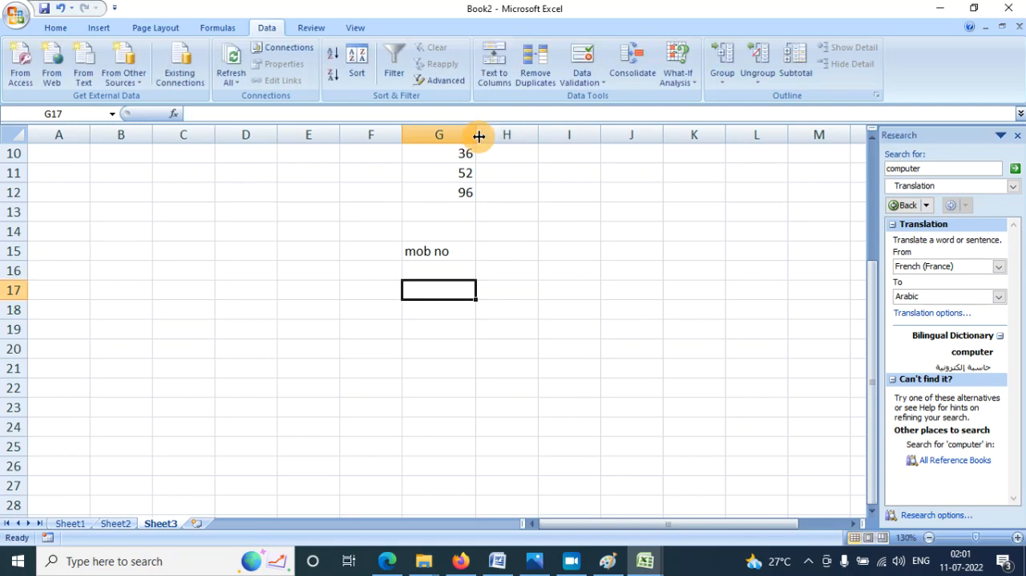
- Widen column G further and start a data validation rule for cells G16 to G19 that allows Text length
key("Up")
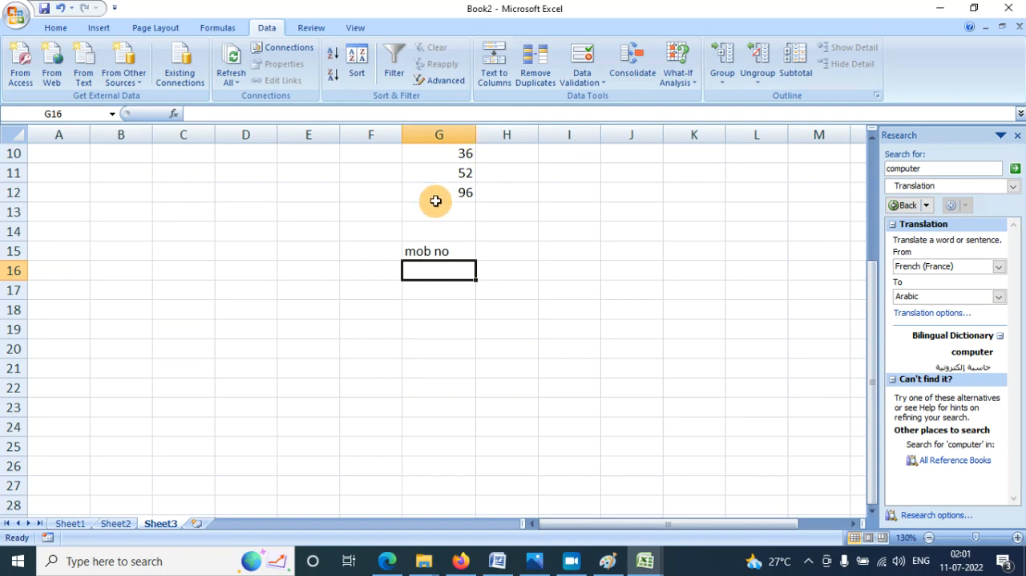
left_click_drag(449, 270, 448, 331)
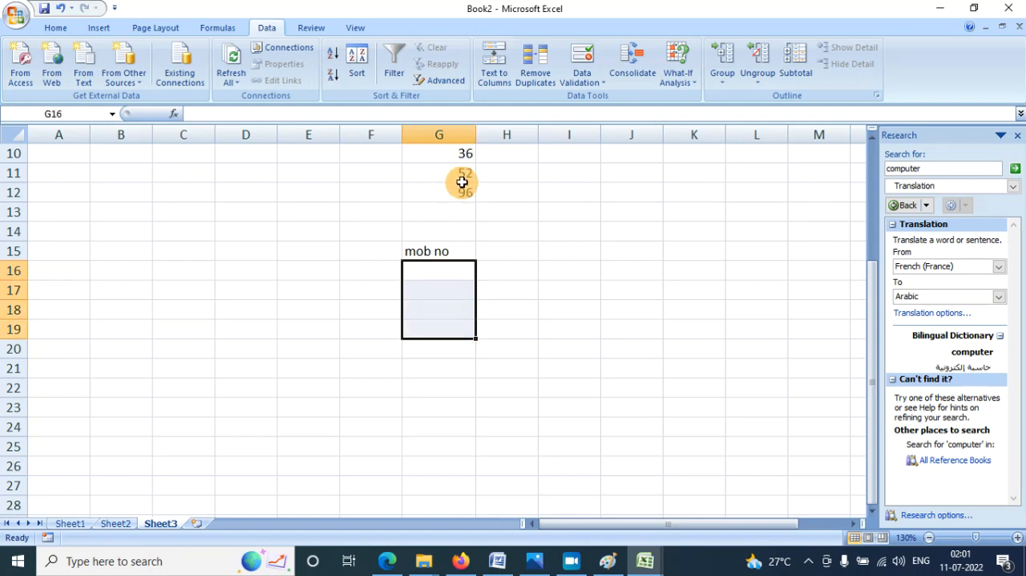
left_click_drag(476, 134, 500, 134)
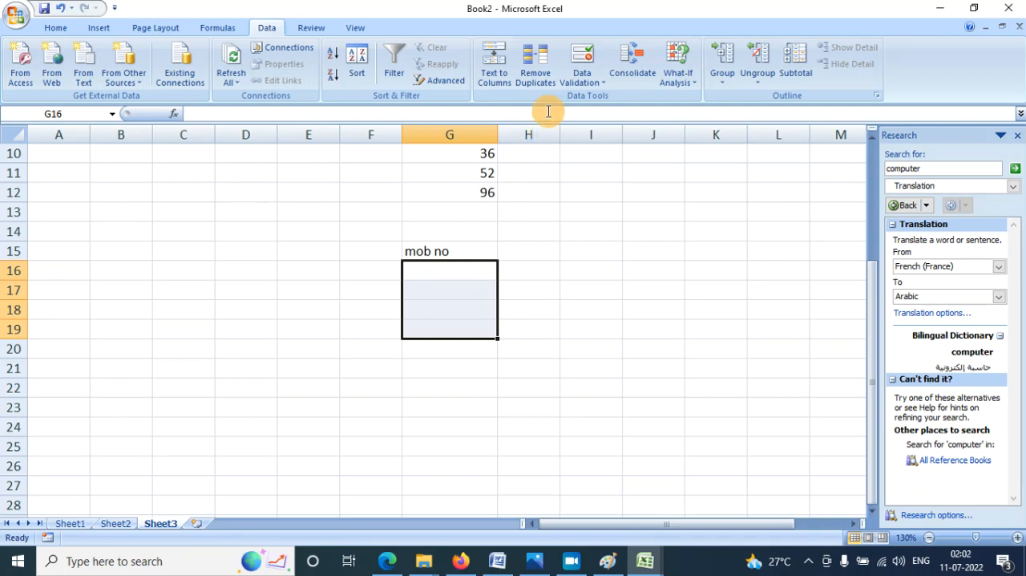
left_click(584, 85)
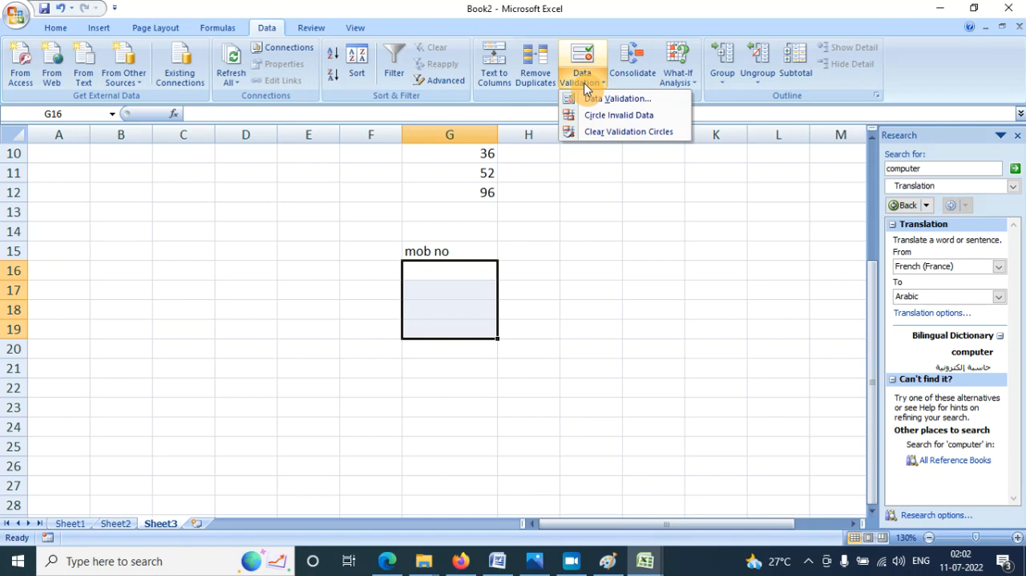
left_click(597, 107)
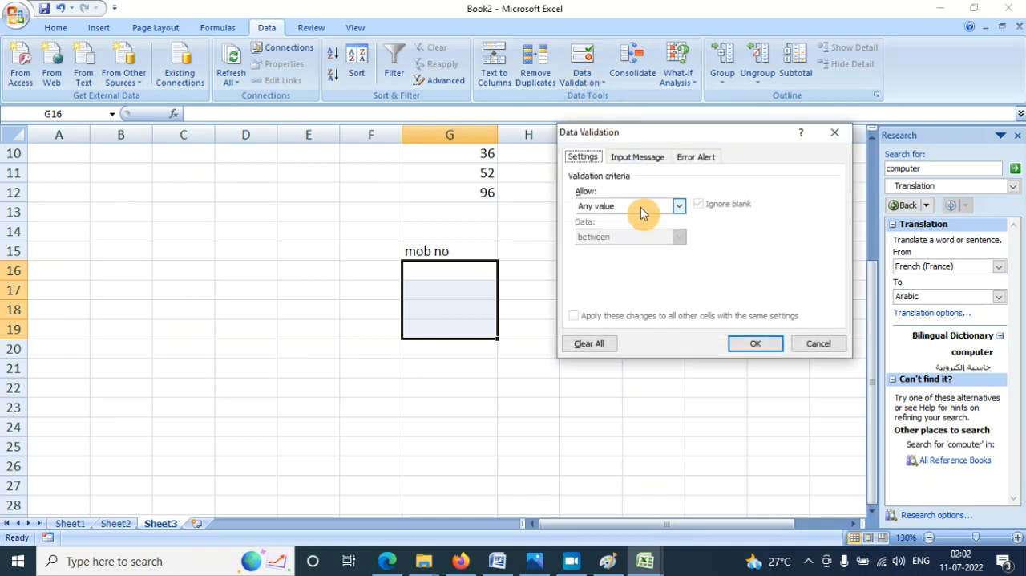
left_click(665, 211)
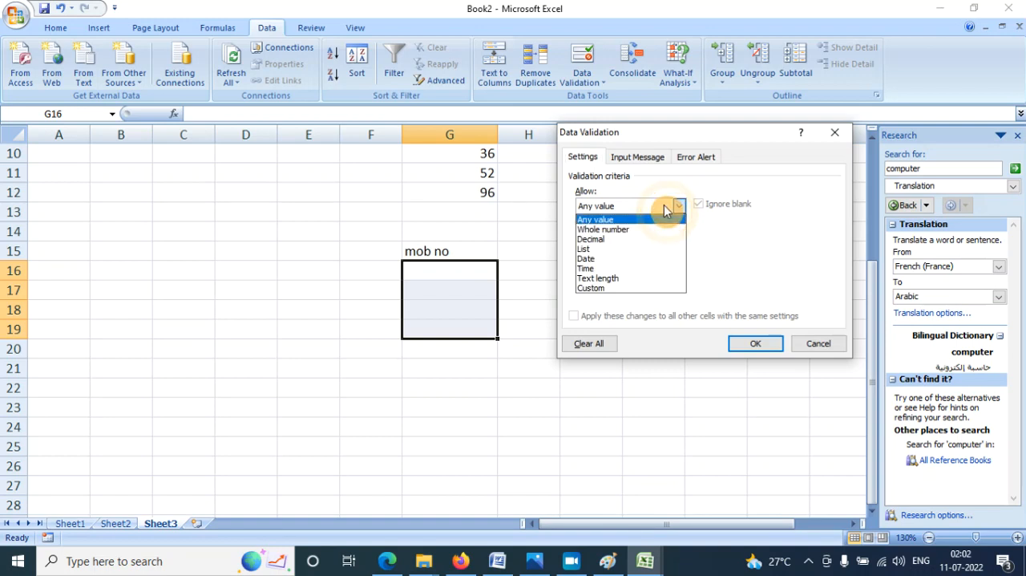
left_click(614, 286)
- Restrict the text length to equal to 10 and apply the validation rule
left_click(618, 236)
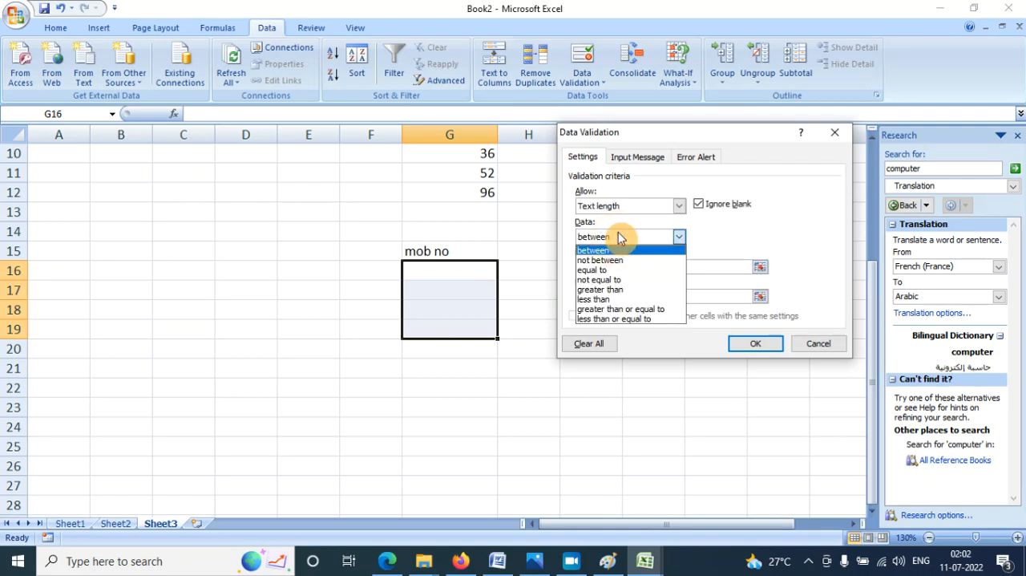
left_click(618, 236)
left_click(618, 237)
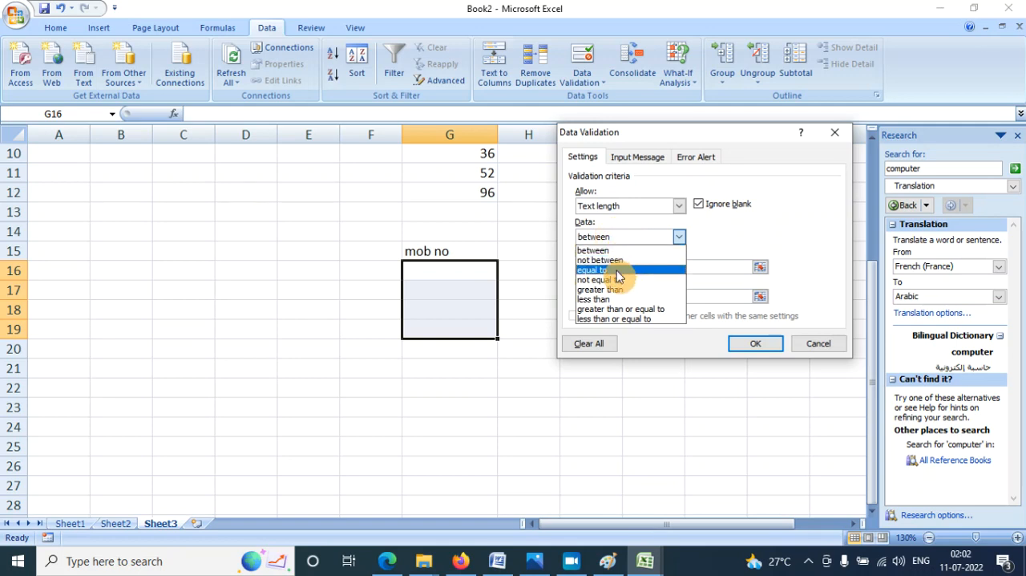
left_click(616, 271)
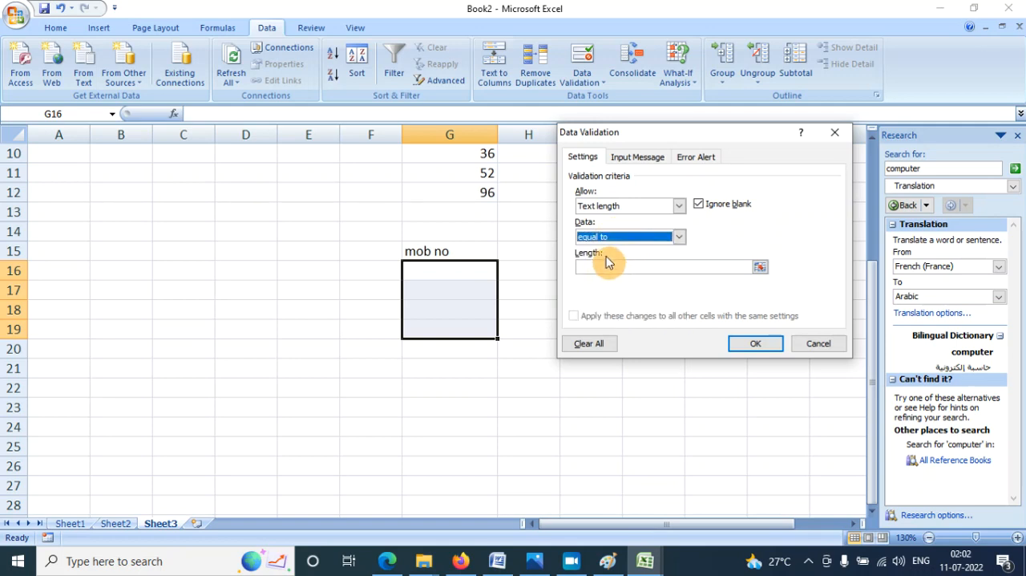
left_click(586, 266)
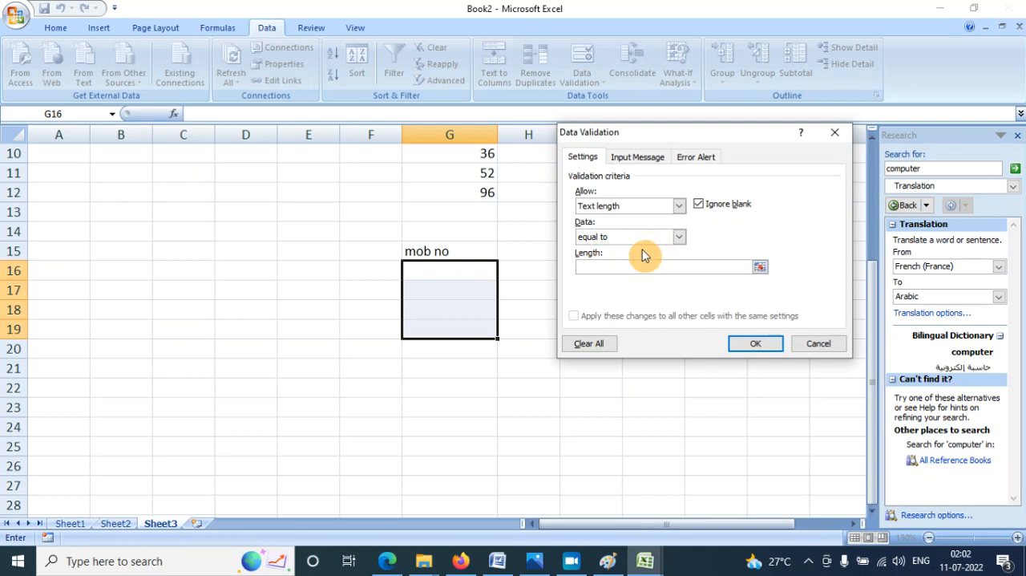
type("10")
left_click(756, 343)
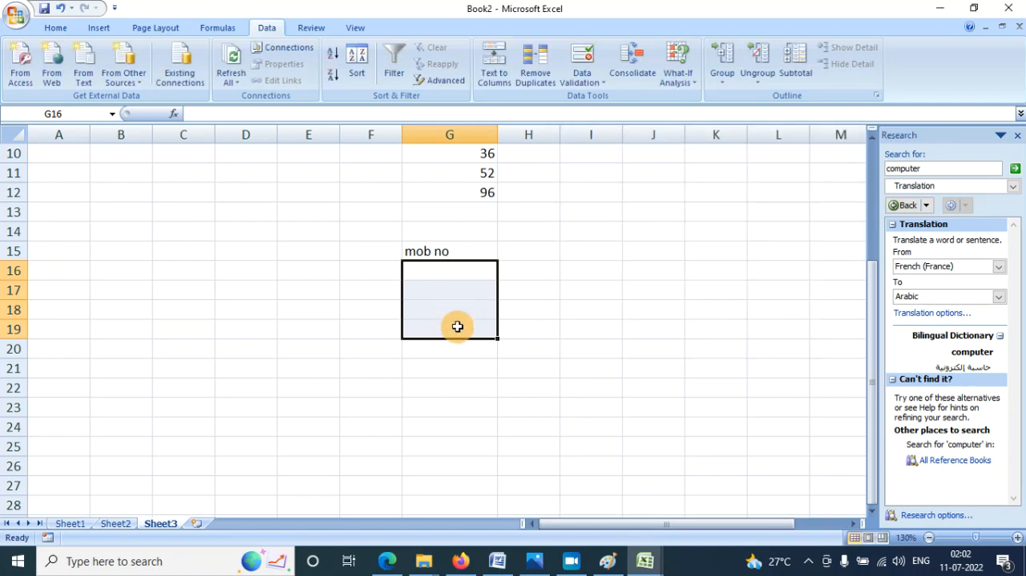
- Test the length rule by trying to enter a nine-digit mobile number in cell G16
left_click(442, 272)
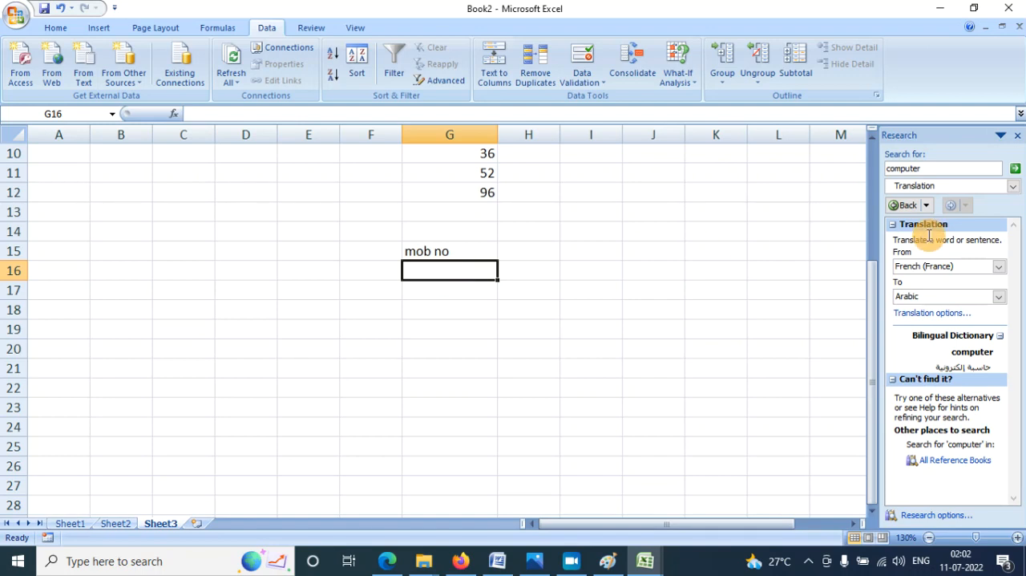
type("123456789")
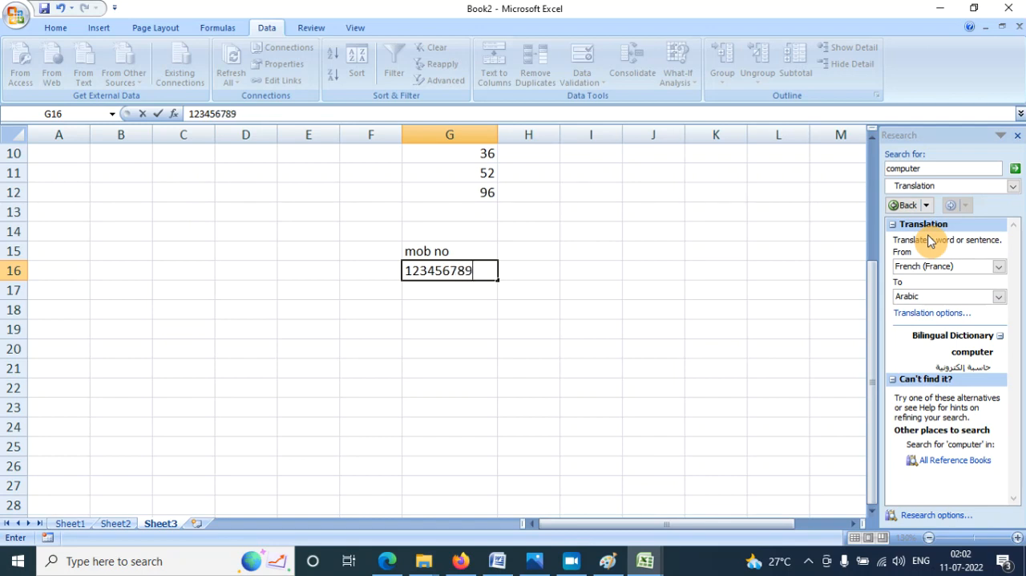
key("Return")
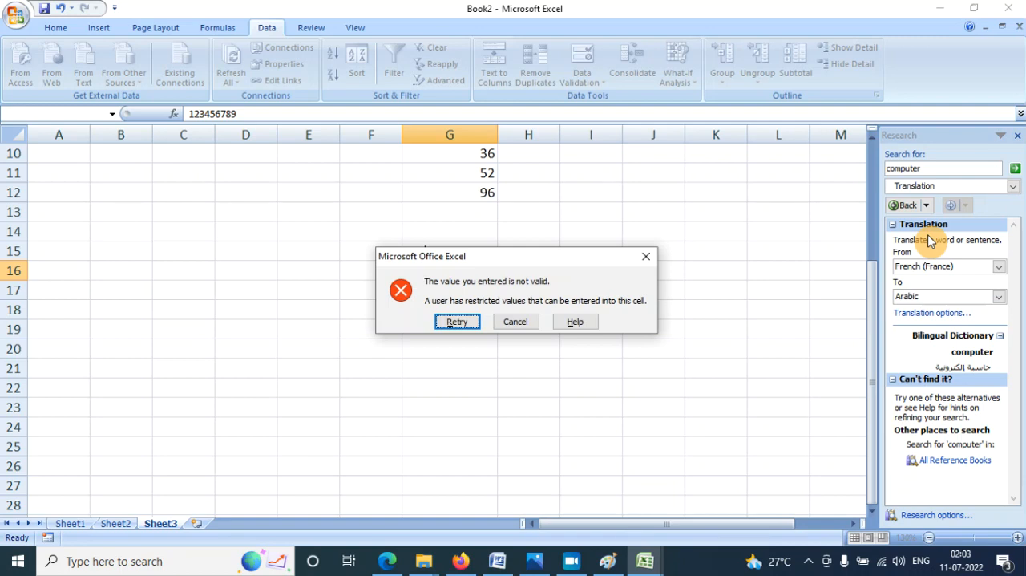
- Retry the entry in cell G16, adding a 0 at the end to make the mobile number ten digits long
key("Return")
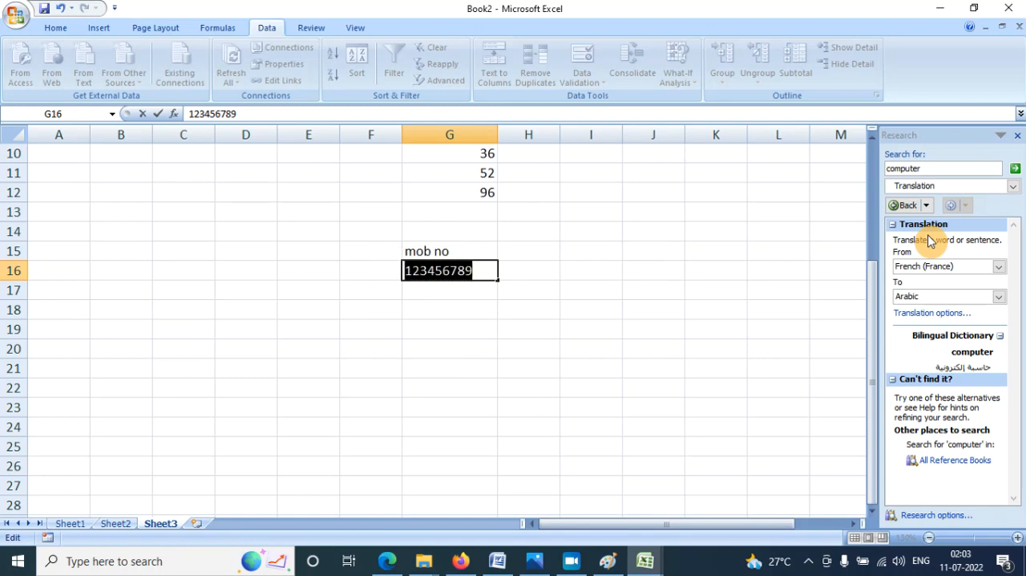
key("End")
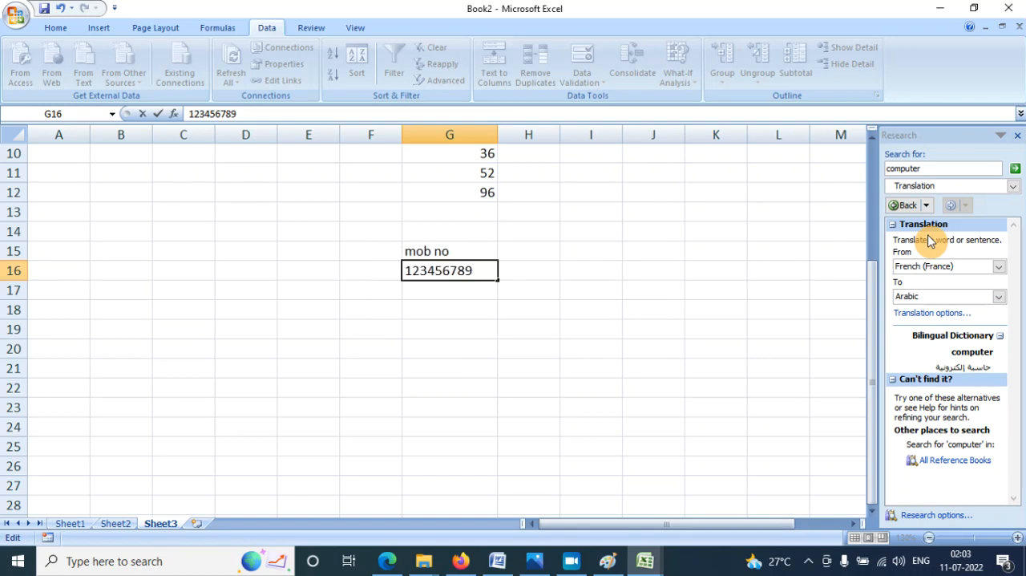
type("0")
key("Return")
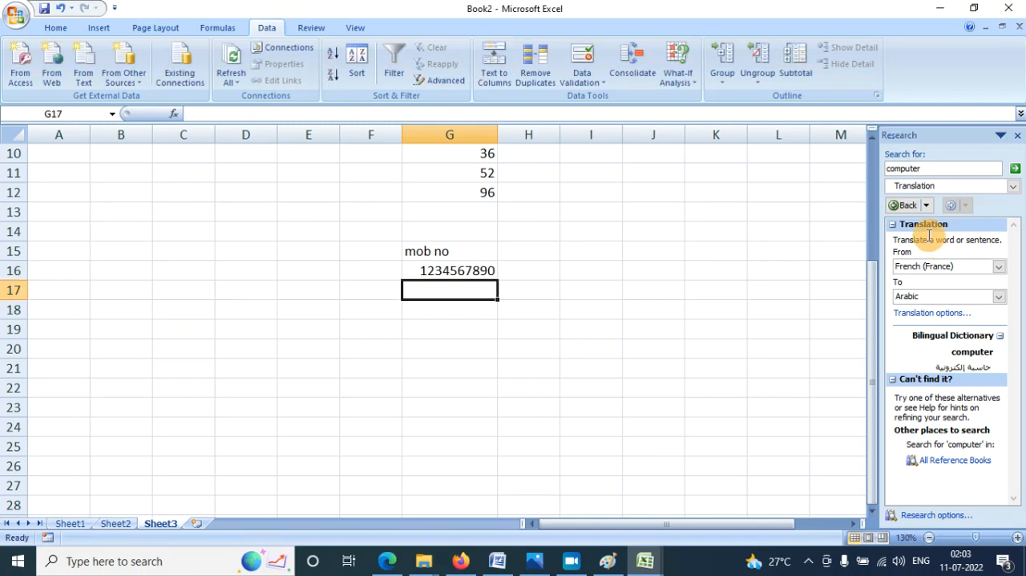
- Try to enter an eleven-digit mobile number in cell G17, and cancel the entry
type("1234567890")
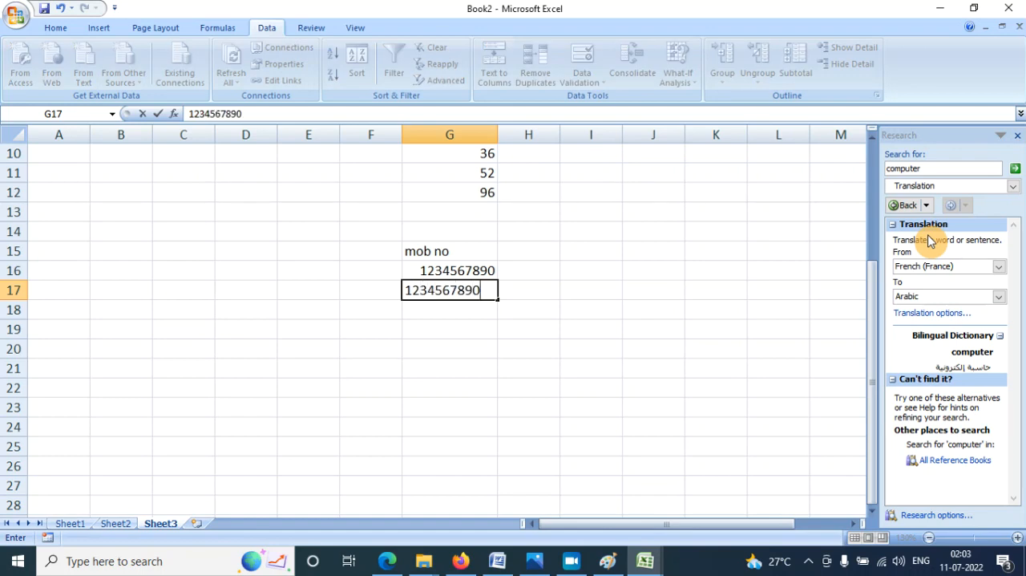
type("0")
key("Return")
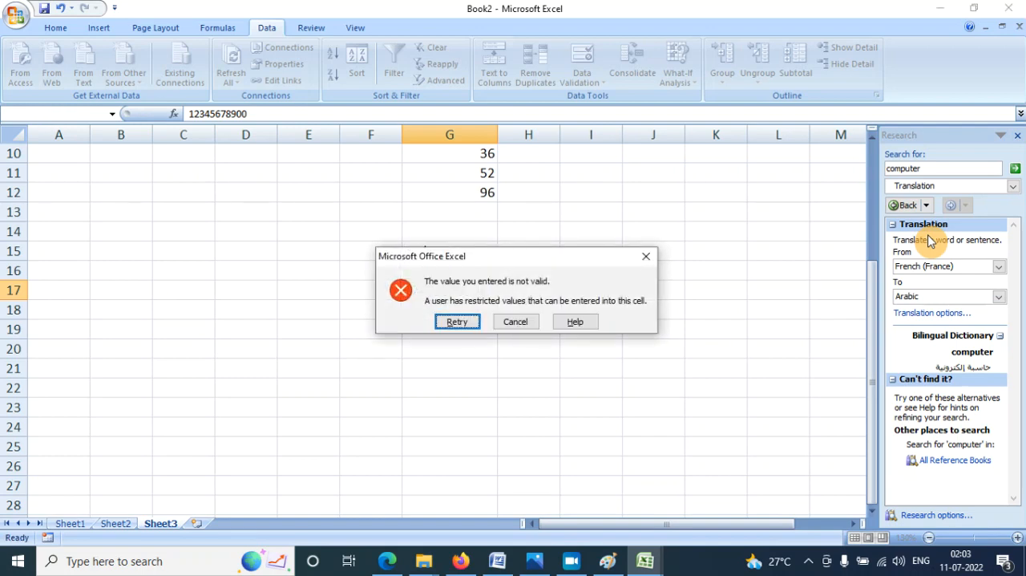
key("Escape")
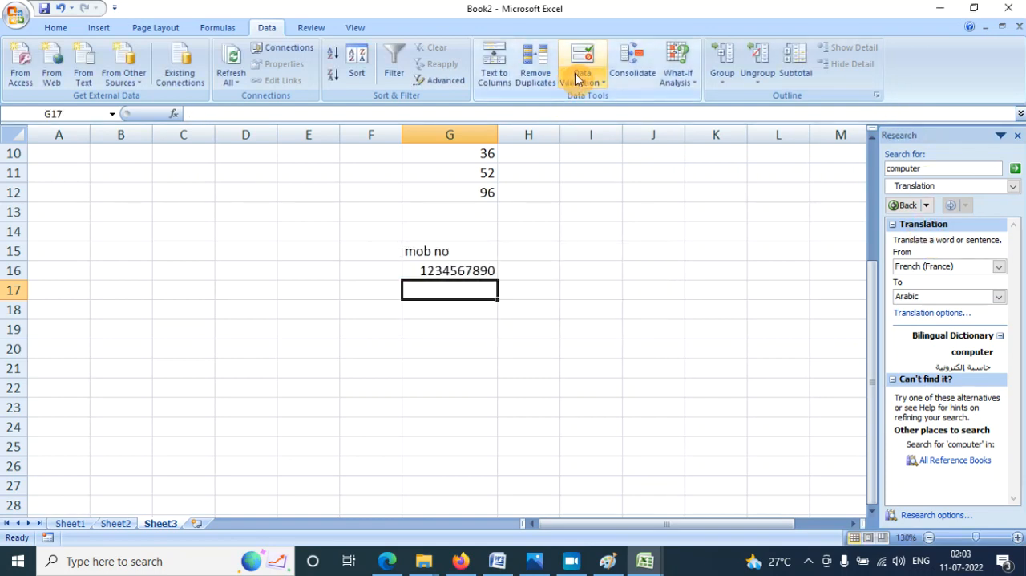
- Enter the heading sallery in cell I15
left_click(554, 271)
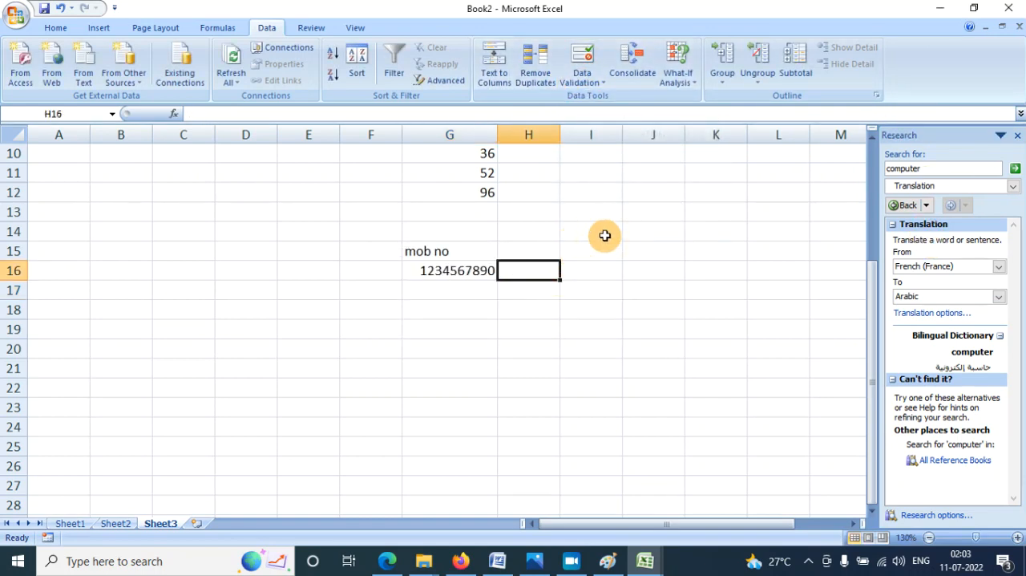
key("Up")
key("Right")
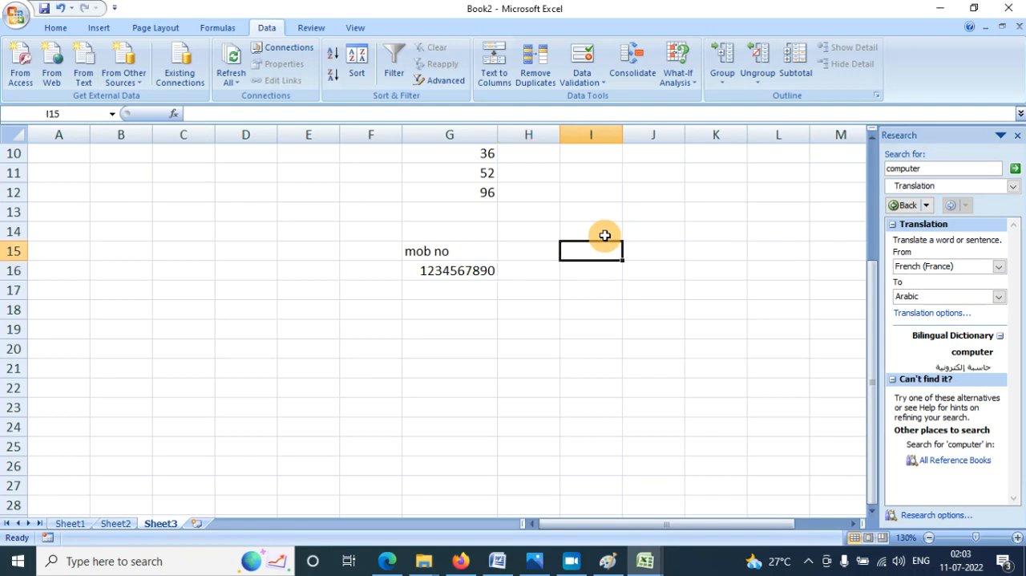
type("mar")
key("Return")
key("Up")
type("sa")
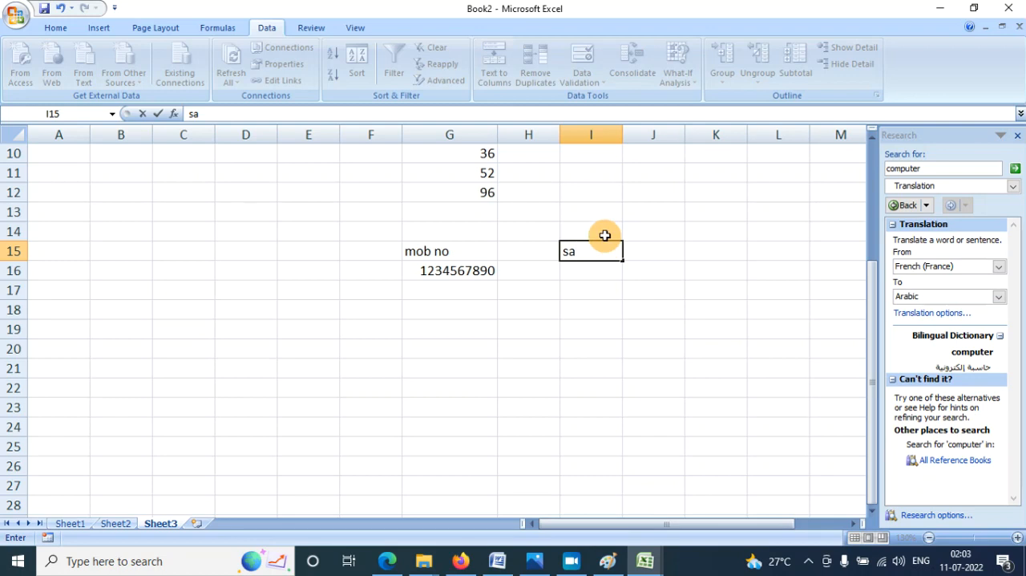
type("llery")
key("Return")
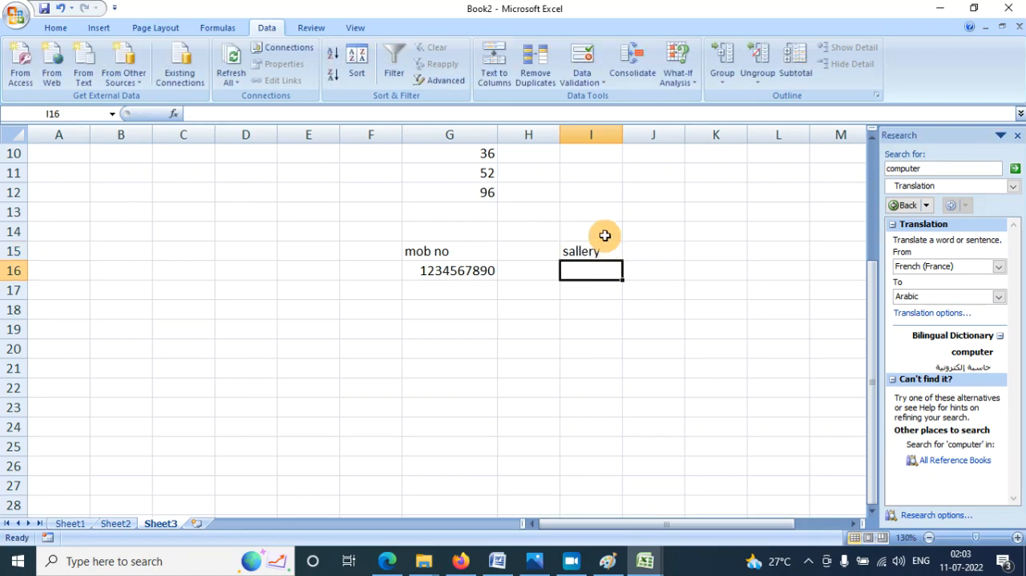
- Restrict cells I16:I19 to whole numbers between 5000 and 7000 with a data validation rule
key("shift+Down")
key("shift+Down")
key("shift+Down")
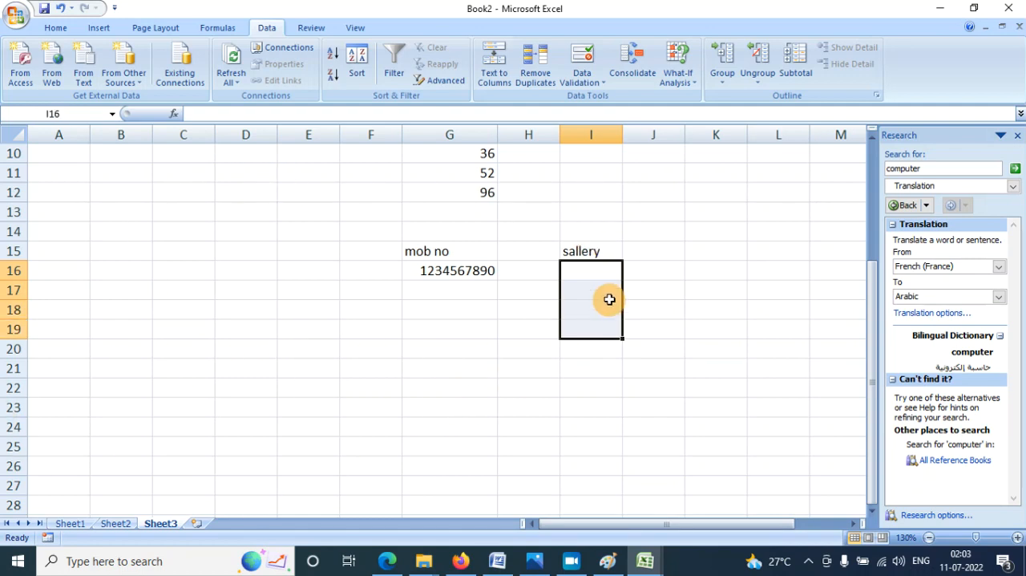
left_click(583, 81)
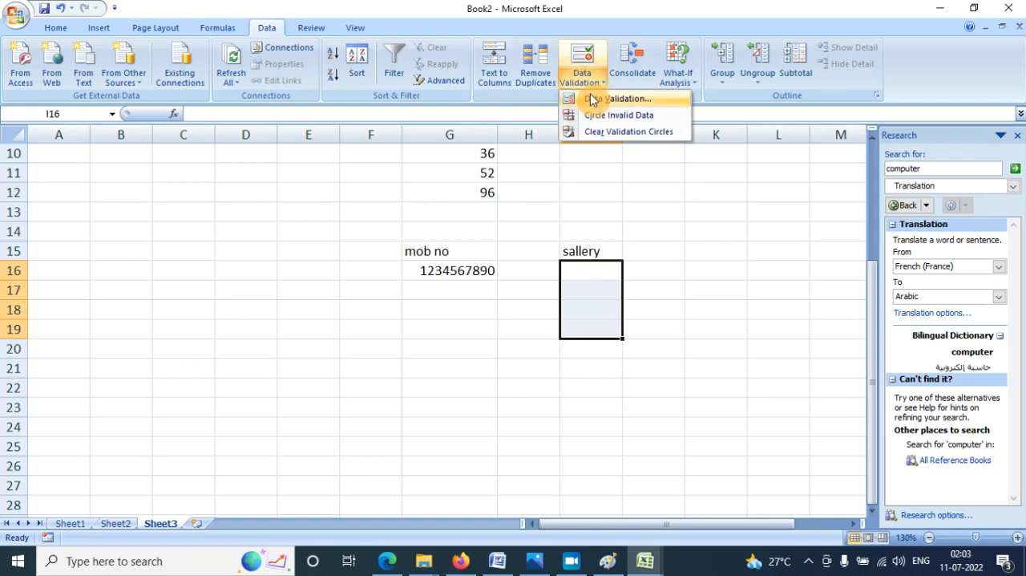
left_click(593, 99)
left_click(633, 200)
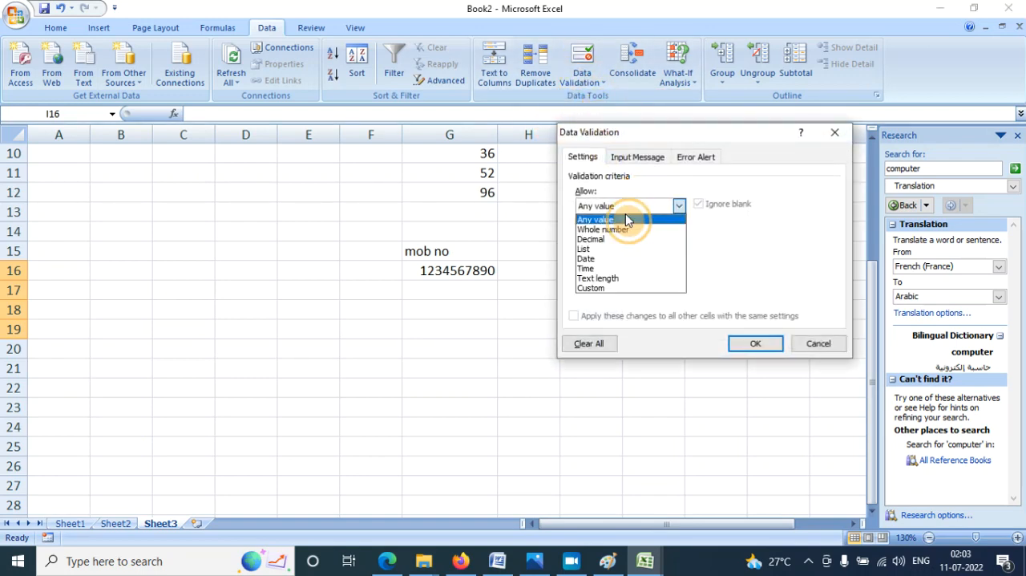
left_click(621, 230)
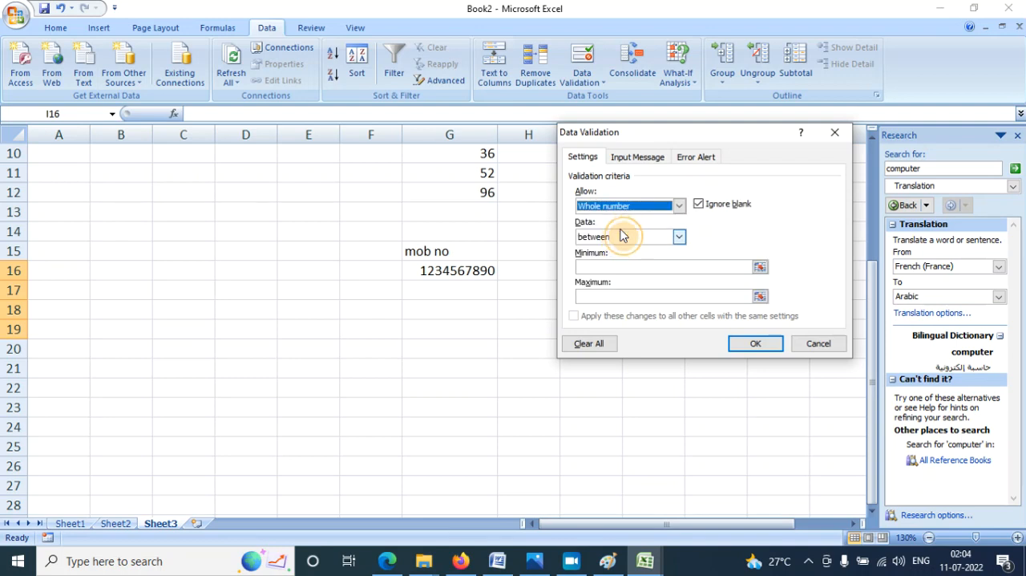
left_click(588, 265)
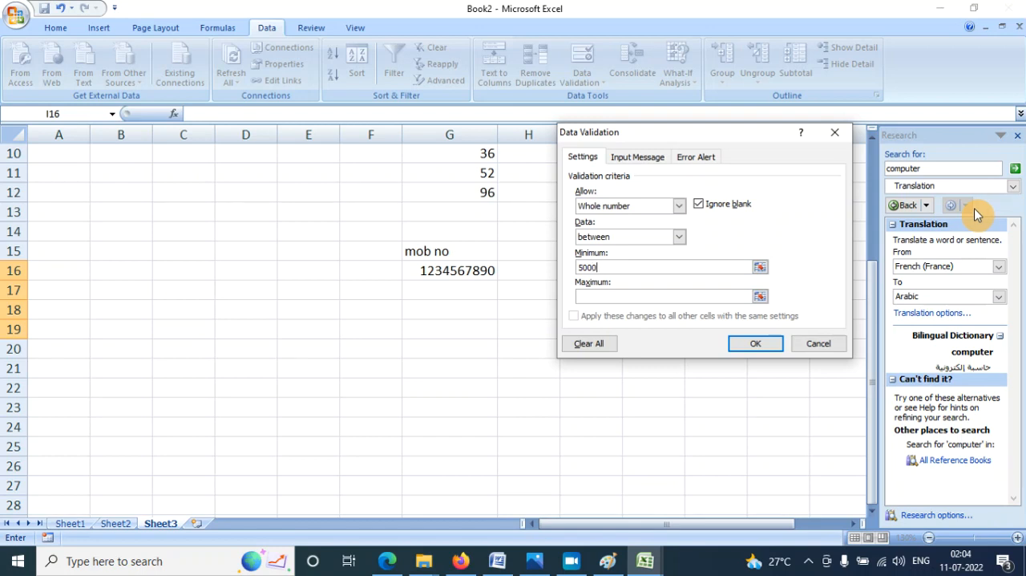
left_click(615, 297)
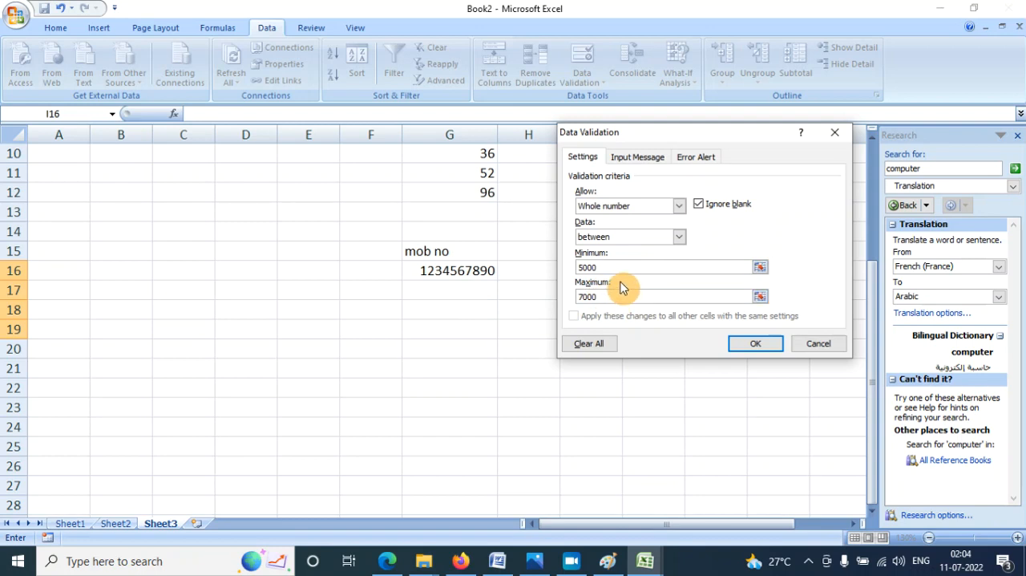
left_click(756, 344)
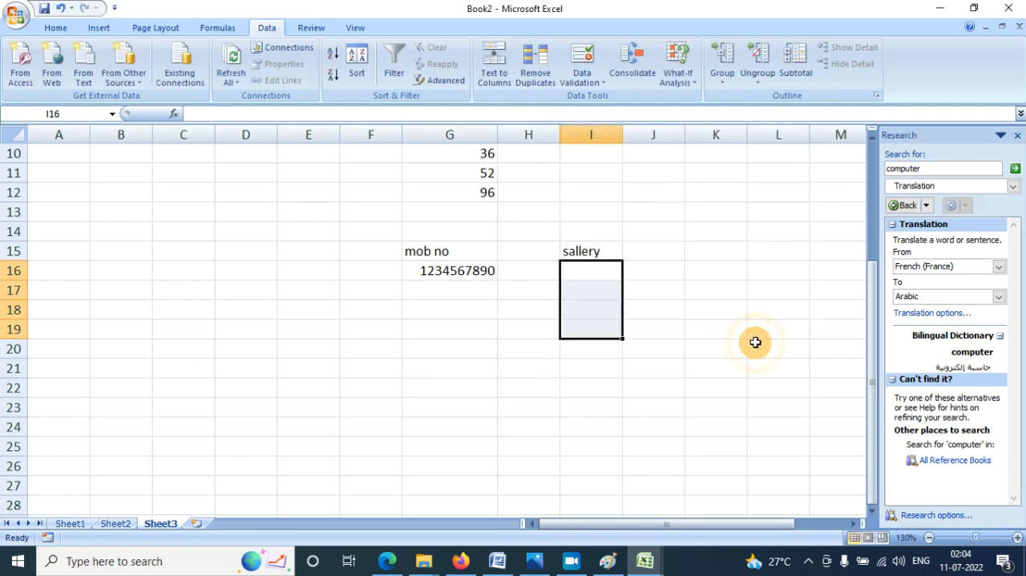
- Test the salary rule by trying 4999 in cell I16, and retry the entry with 5000
left_click(588, 274)
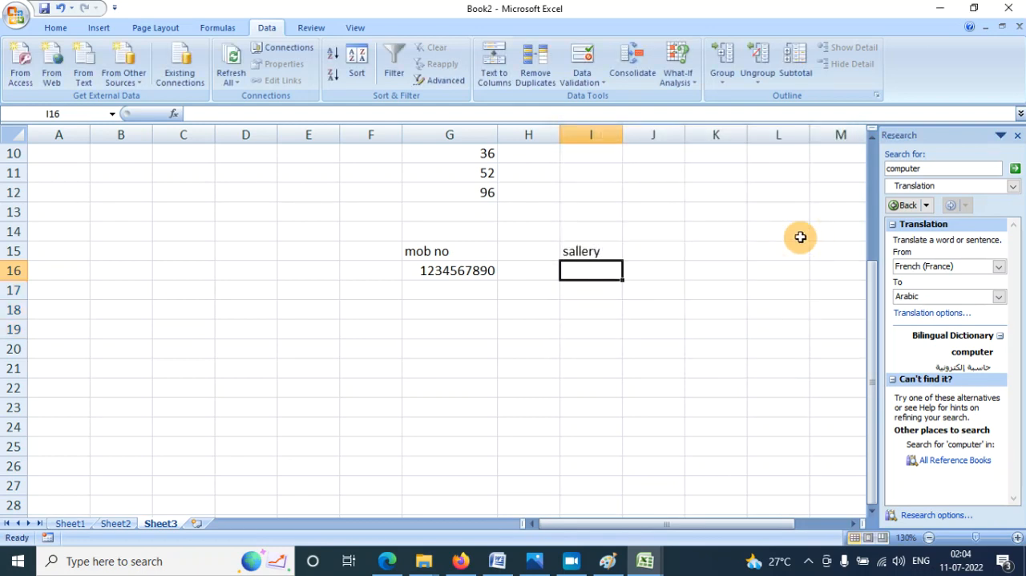
type("4999")
key("Return")
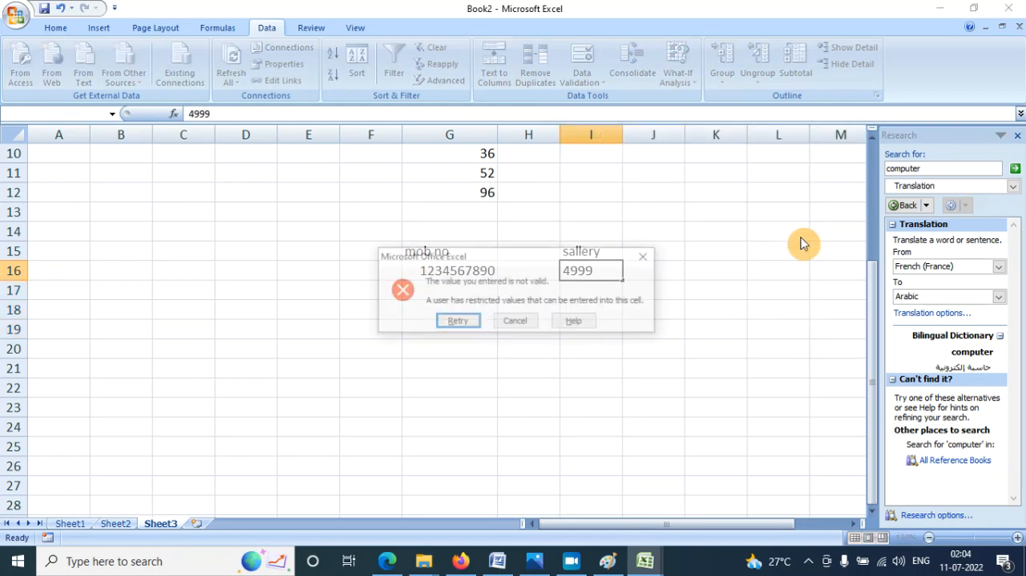
key("Return")
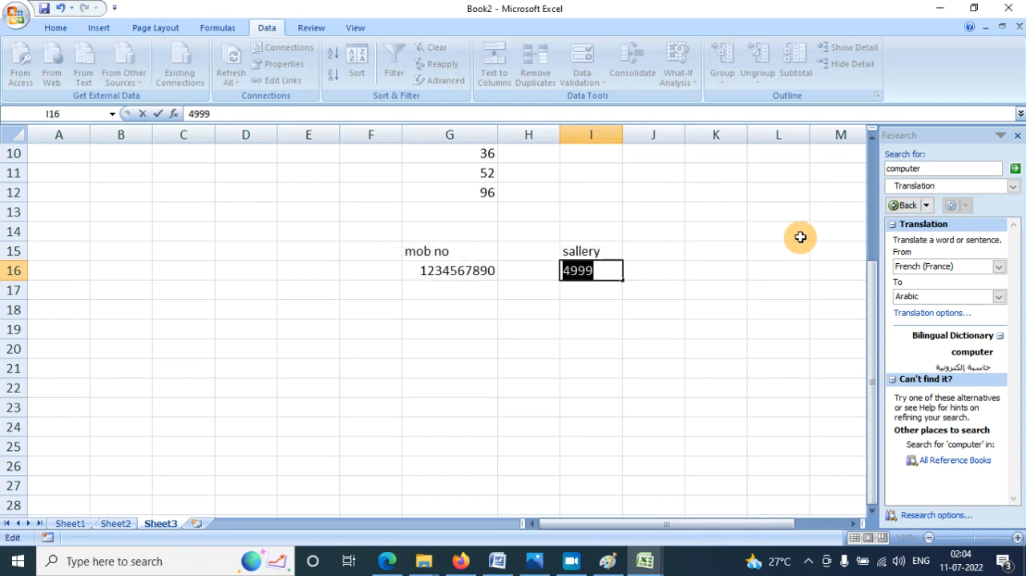
type("5000")
key("Return")
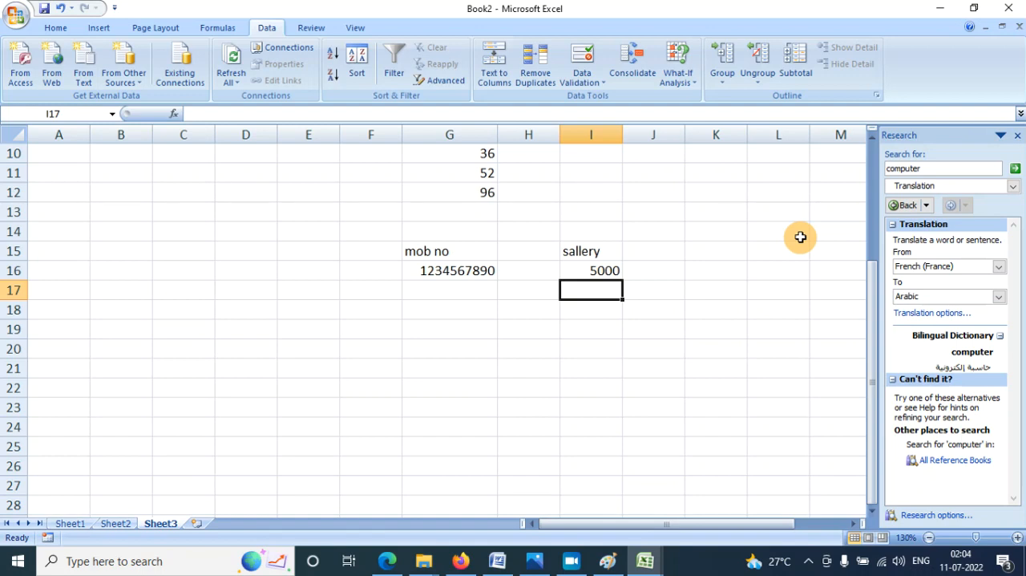
- Try to enter 9000 in cell I17, and cancel the entry
type("9000")
key("Return")
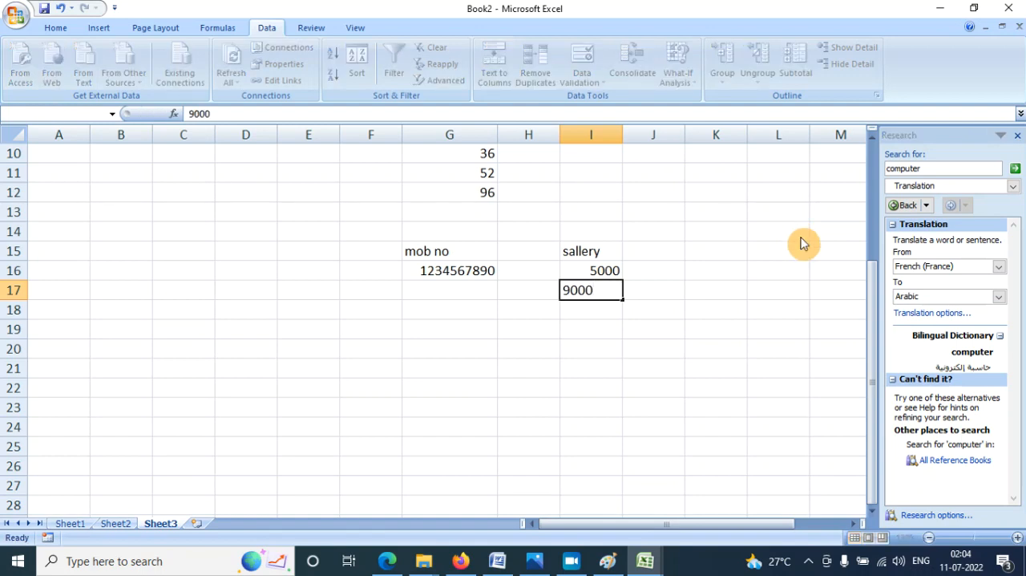
key("Tab")
key("Return")
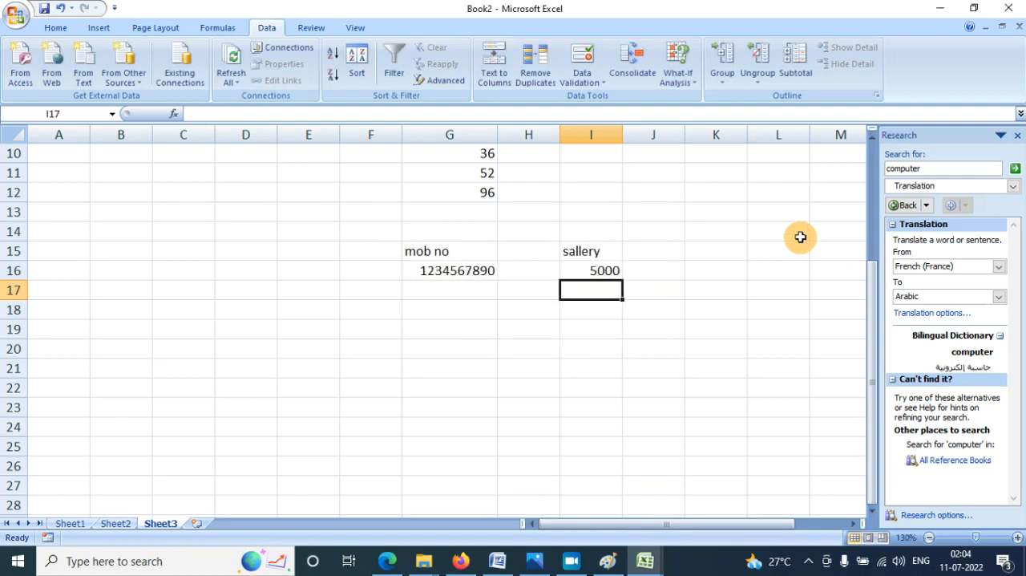
- Enter the salary 5550 in cell I17
type("555")
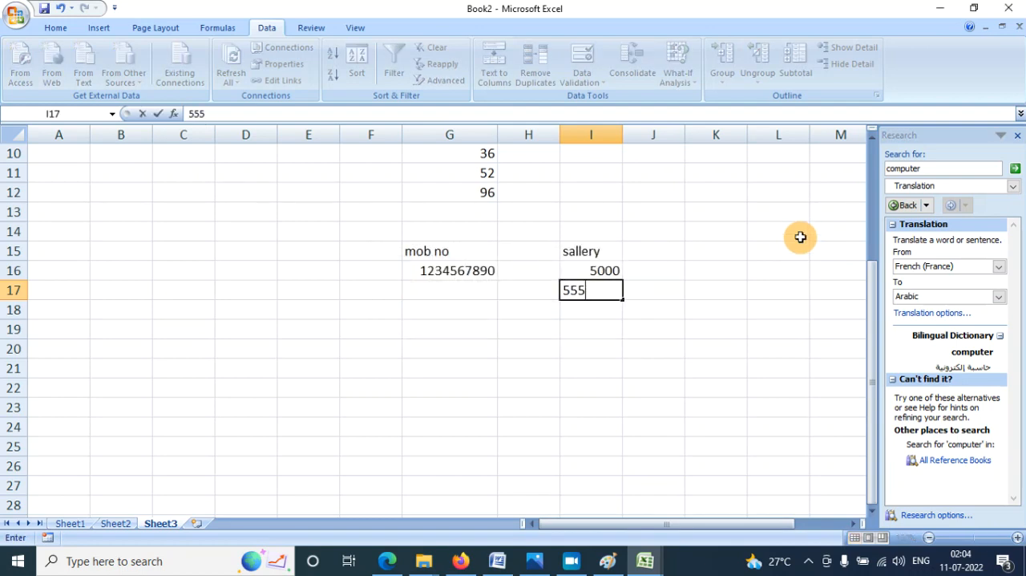
type("00")
key("BackSpace")
key("Return")
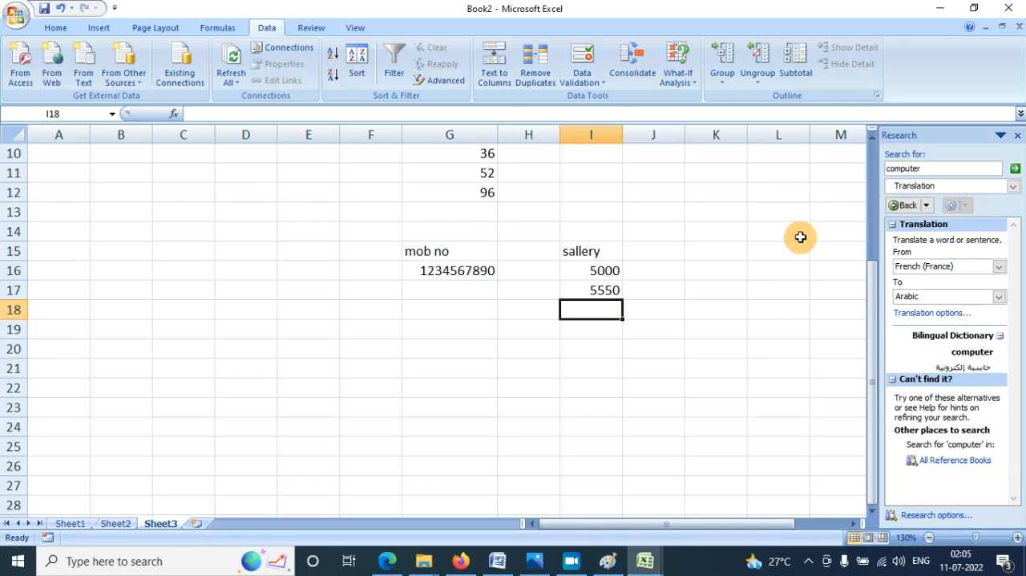
- Select cells I14:I19 and clear the validation circles
left_click_drag(598, 234, 600, 324)
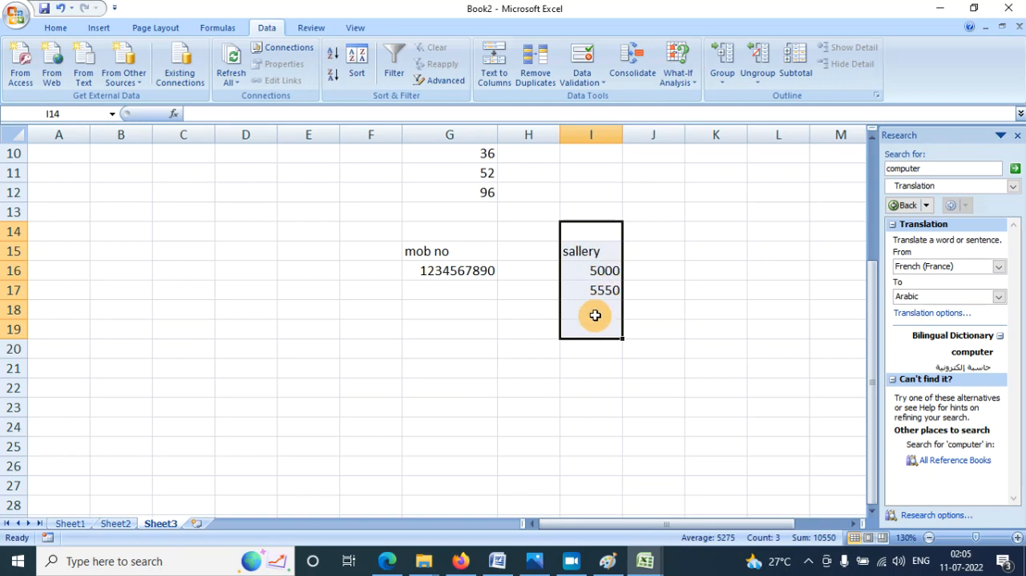
left_click(593, 81)
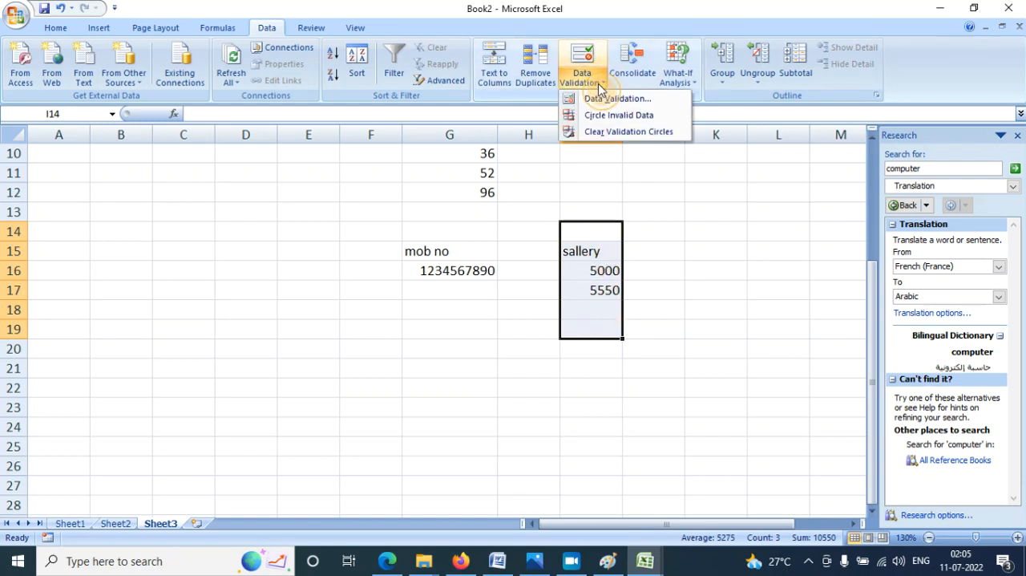
left_click(611, 132)
left_click(596, 311)
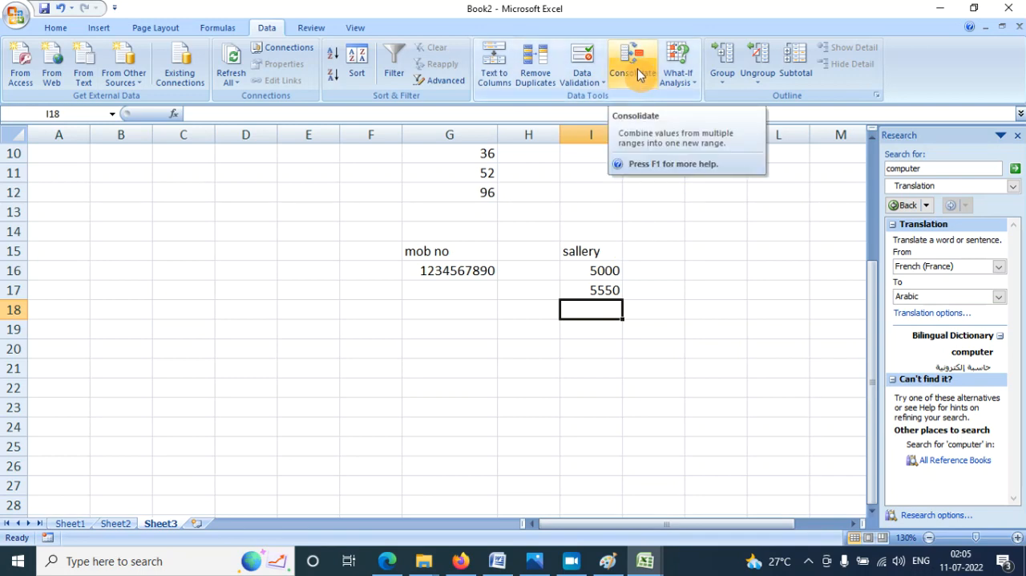
- Enter the numbers 654, 32, 132, 321 and 13 in cells G26:G30
scroll(534, 268, "down", 4)
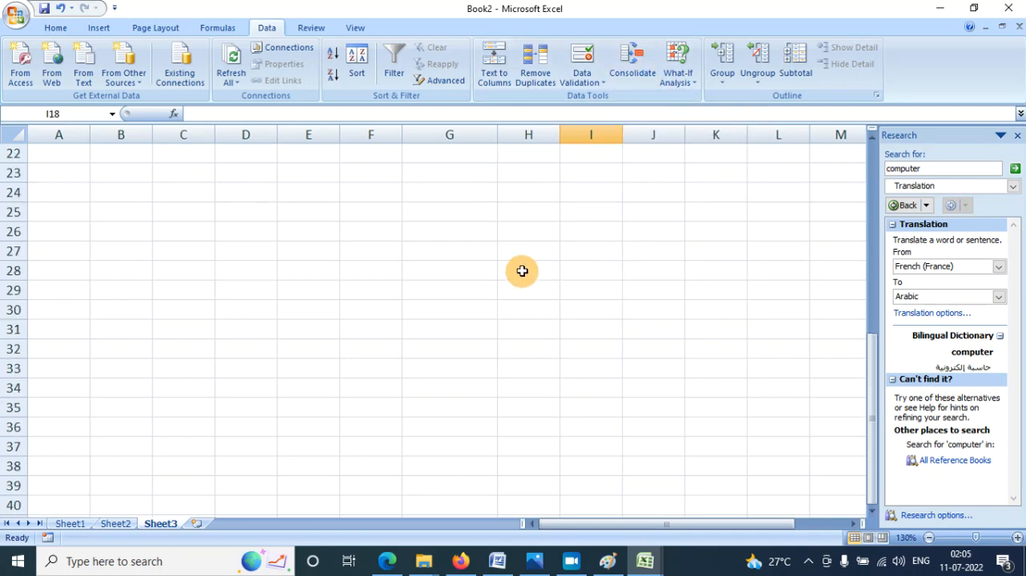
left_click(421, 228)
type("654")
key("Return")
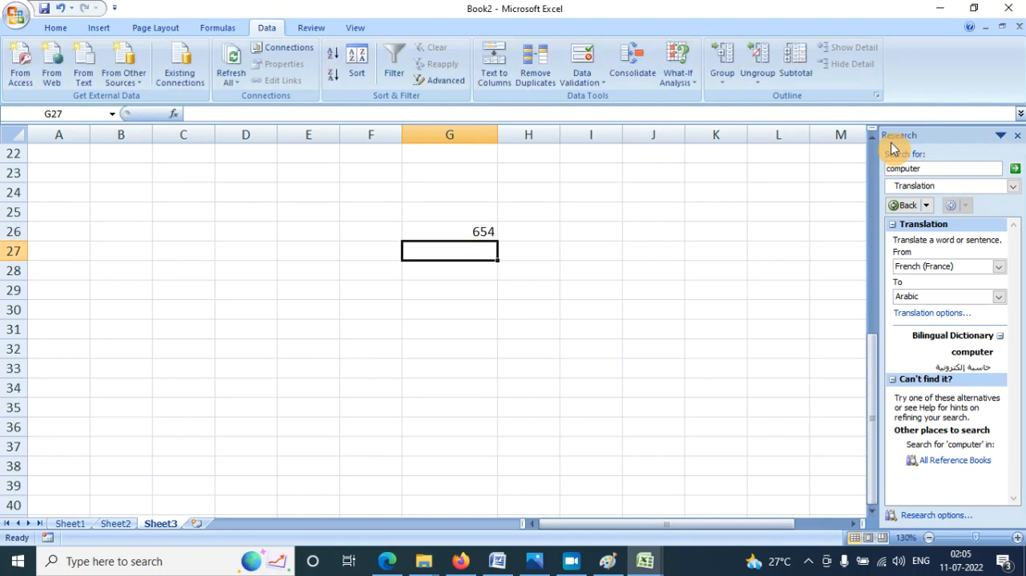
type("32")
key("Return")
type("132")
key("Return")
type("321")
key("Return")
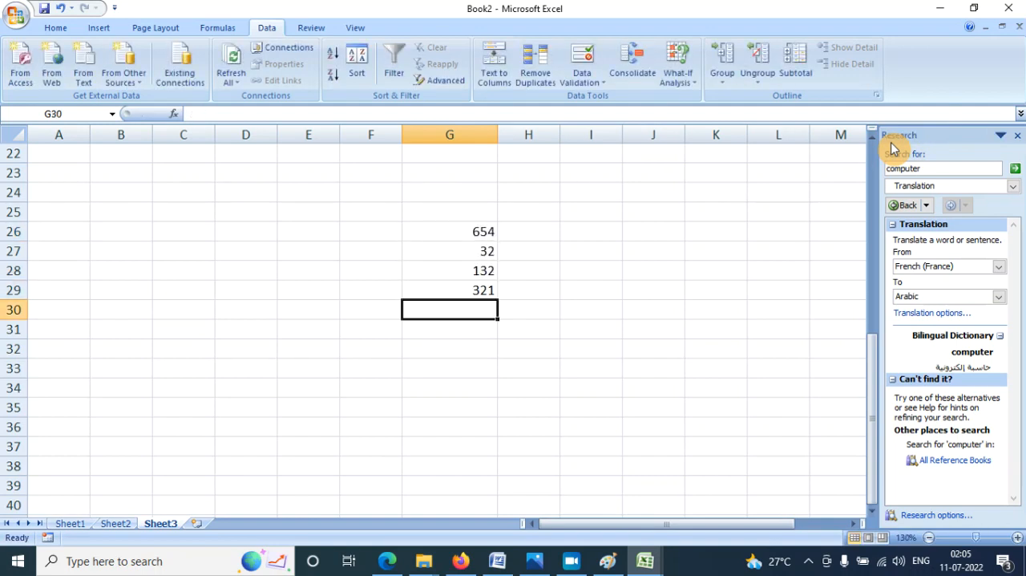
type("13")
key("Tab")
key("Tab")
- Enter 654 and 321 in cells H23 and H24
key("Left")
key("Up")
key("Up")
key("Up")
key("Up")
key("Up")
key("Up")
key("Up")
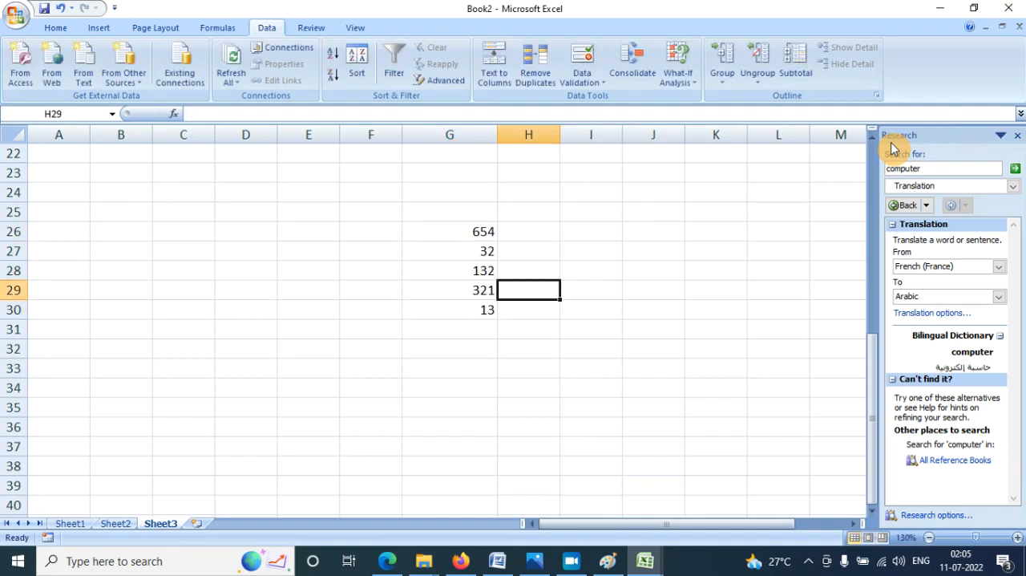
type("654")
key("Return")
type("321")
key("Return")
key("Down")
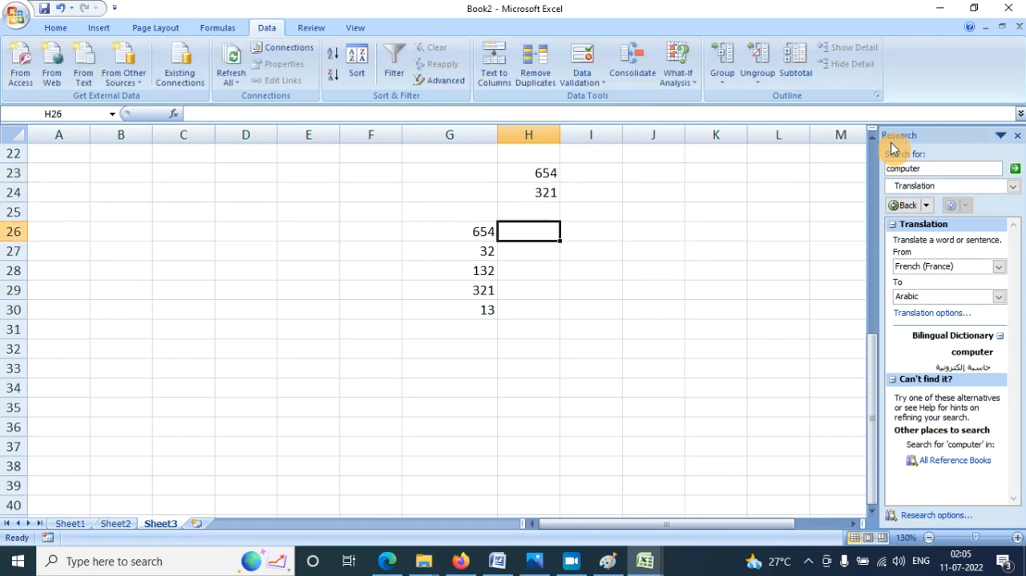
- Enter the numbers 645, 456, 465, 563 and 13 in cells H26:H30
type("645")
key("Return")
type("456")
key("Return")
type("465")
key("Return")
type("563")
key("Return")
type("13")
key("Tab")
- Enter the numbers 564, 123, 978, 6 and 321 in cells I26:I30
key("Up")
key("Up")
key("Up")
key("Up")
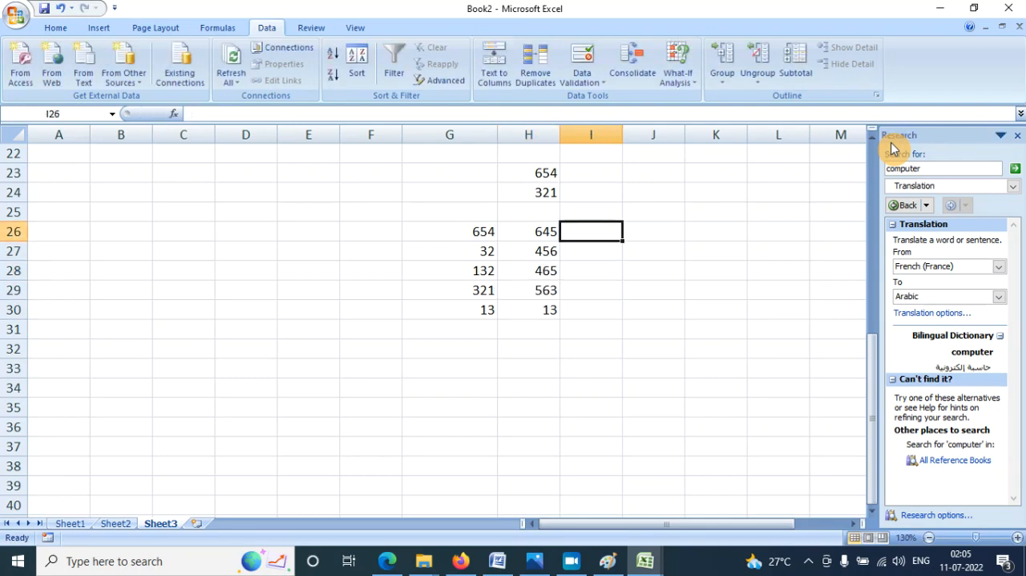
type("564")
key("Return")
type("123")
key("Return")
type("978")
key("Return")
type("6")
key("Return")
type("321")
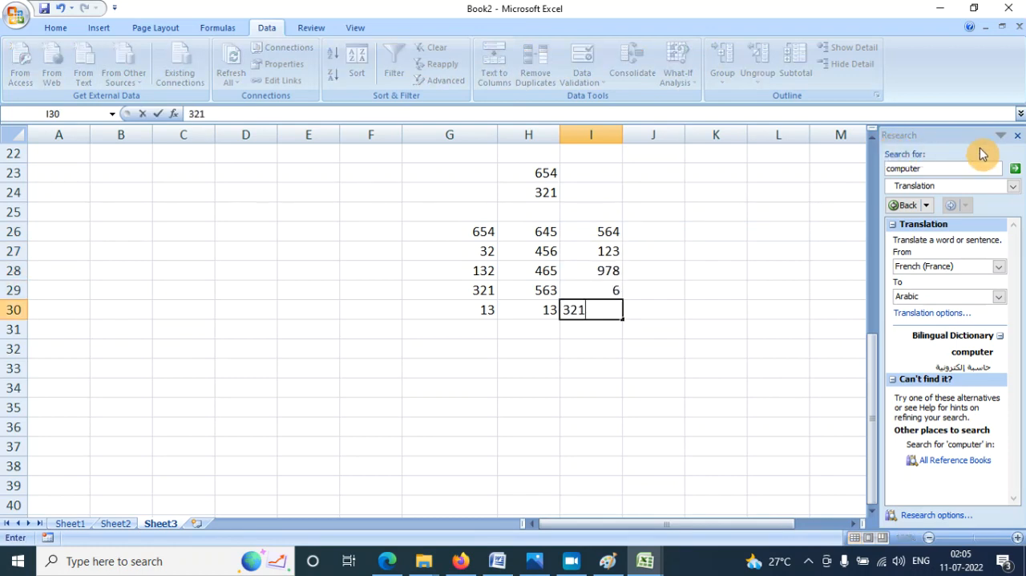
- Set up a Consolidate operation starting at cell J26 with the Sum function, keeping the source numbers uncovered
left_click(666, 231)
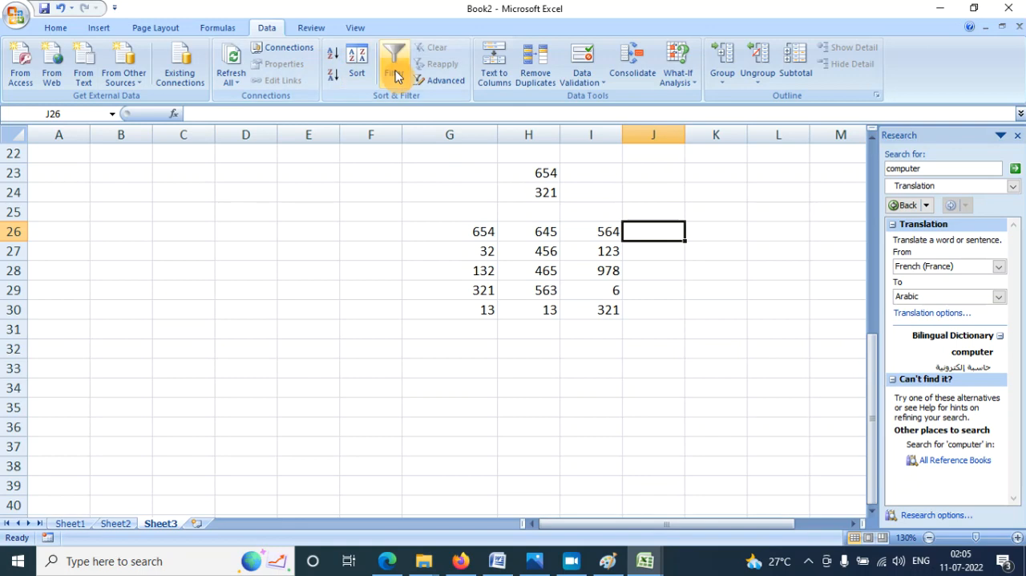
left_click(634, 71)
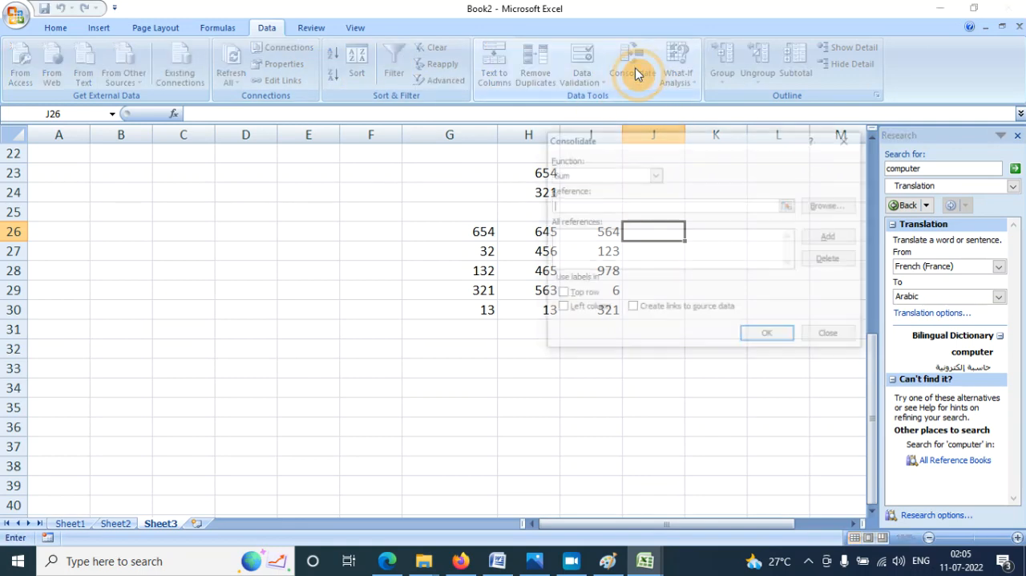
left_click(576, 176)
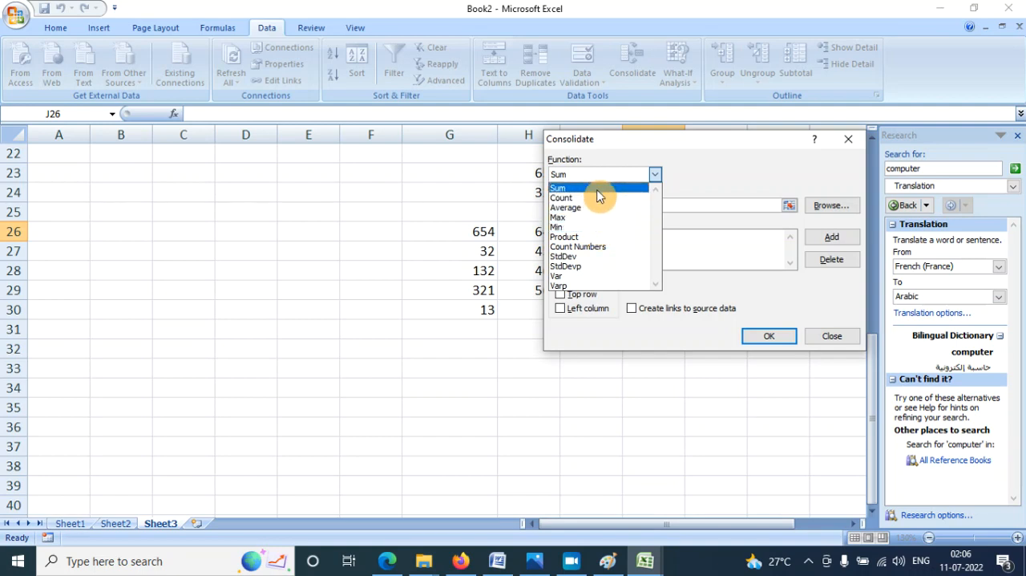
left_click(597, 189)
left_click_drag(659, 144, 210, 111)
left_click(171, 170)
left_click(153, 168)
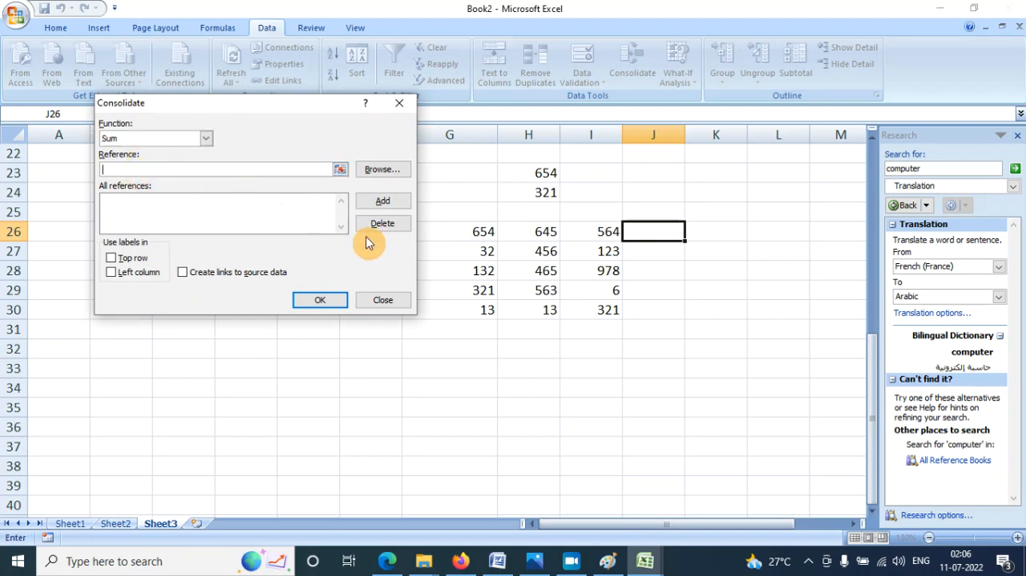
- Add G26:G30, H26:H30 and I26:I30 as the consolidation references and run the consolidation
left_click_drag(475, 238, 485, 311)
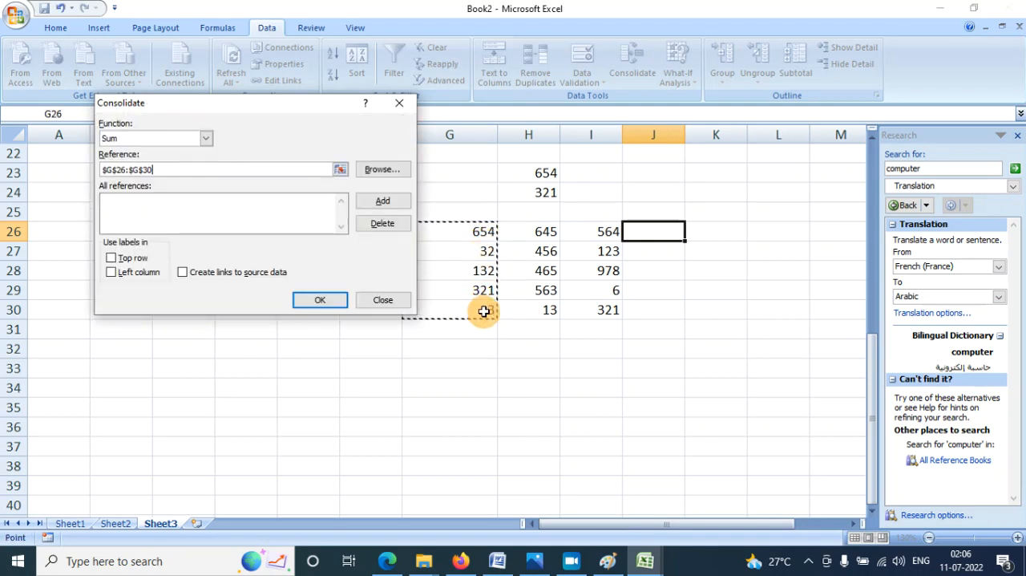
left_click(384, 203)
left_click_drag(523, 234, 534, 310)
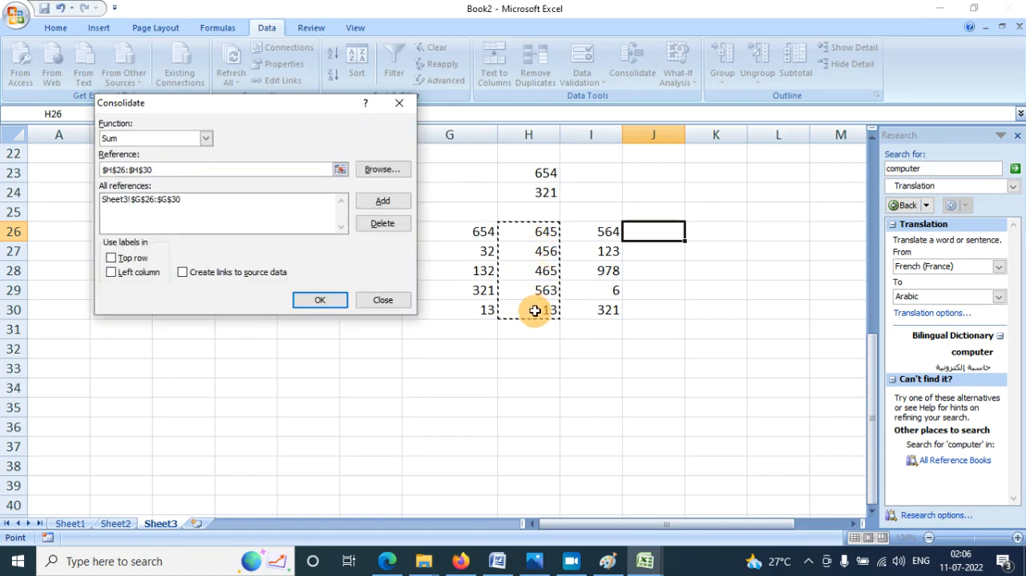
left_click(382, 202)
left_click_drag(597, 232, 592, 304)
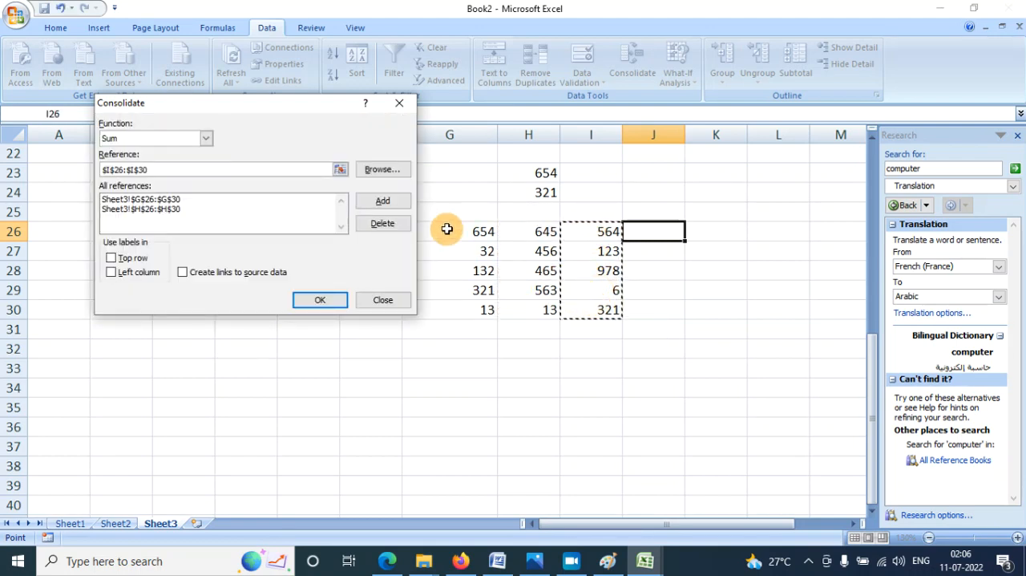
left_click(373, 202)
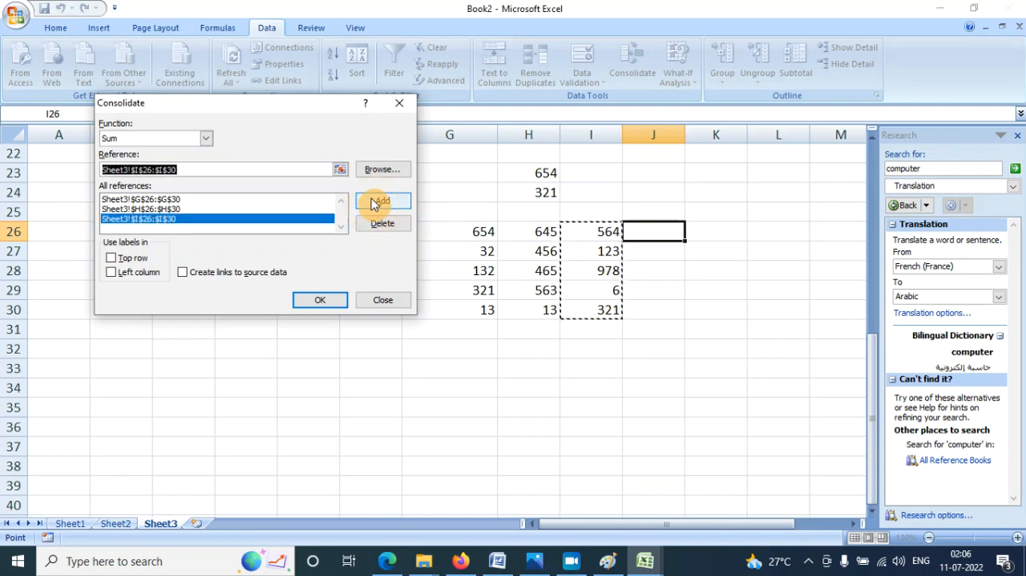
left_click(320, 300)
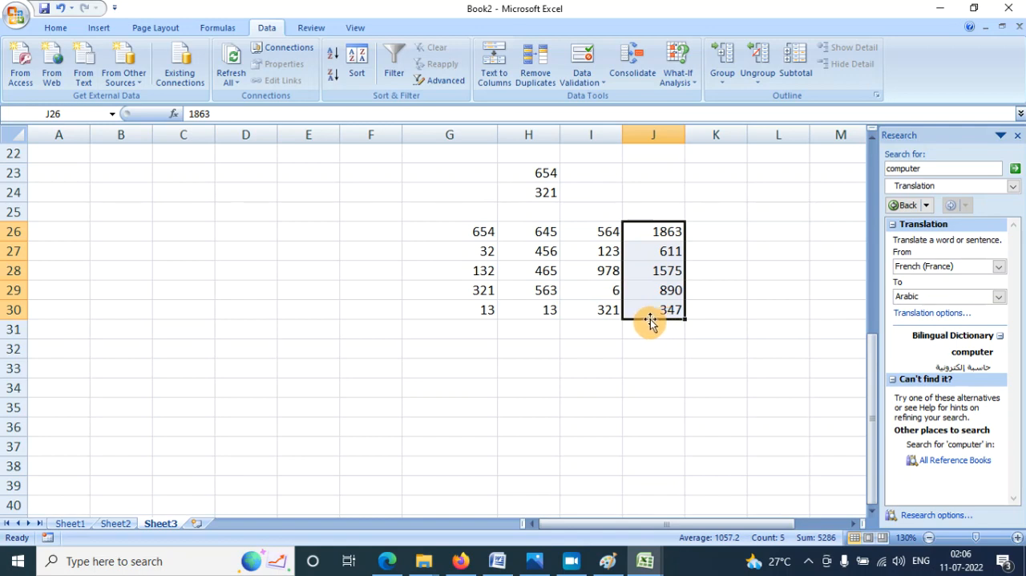
- Select cells G26:I26 to check their sum against the consolidated value in J26
left_click(717, 230)
left_click_drag(429, 228, 607, 230)
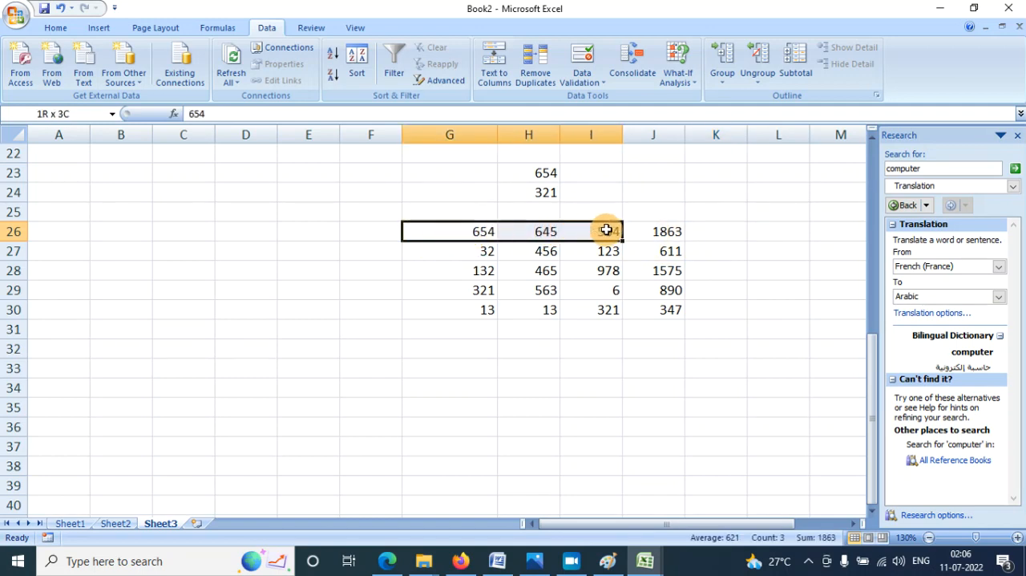
- Select cells G27:I27 to check their sum against the consolidated value in J27
left_click_drag(464, 254, 610, 253)
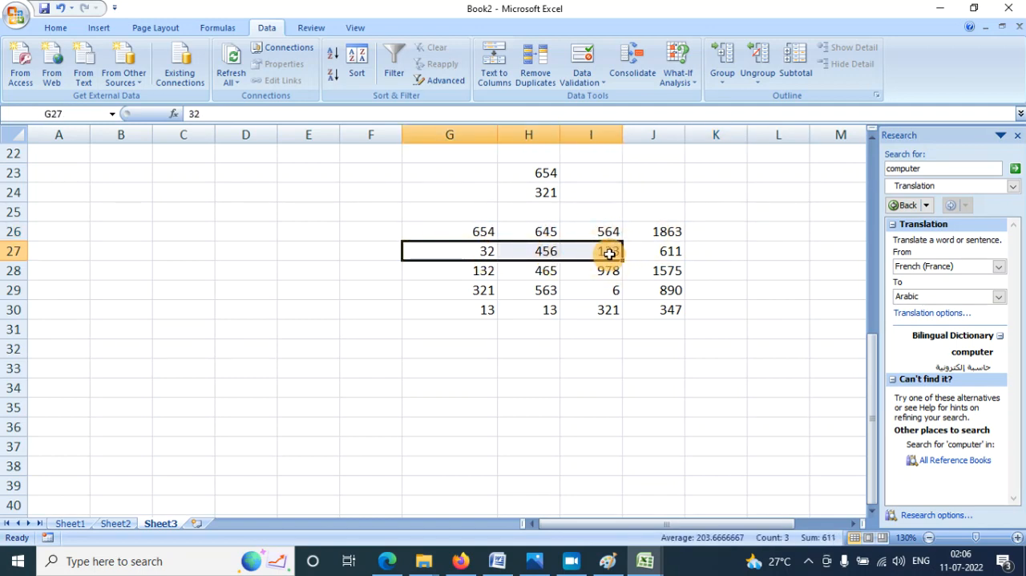
- Consolidate G26:G30, H26:H30 and I26:I30 with the Max function, placing the results from cell K26
left_click(726, 235)
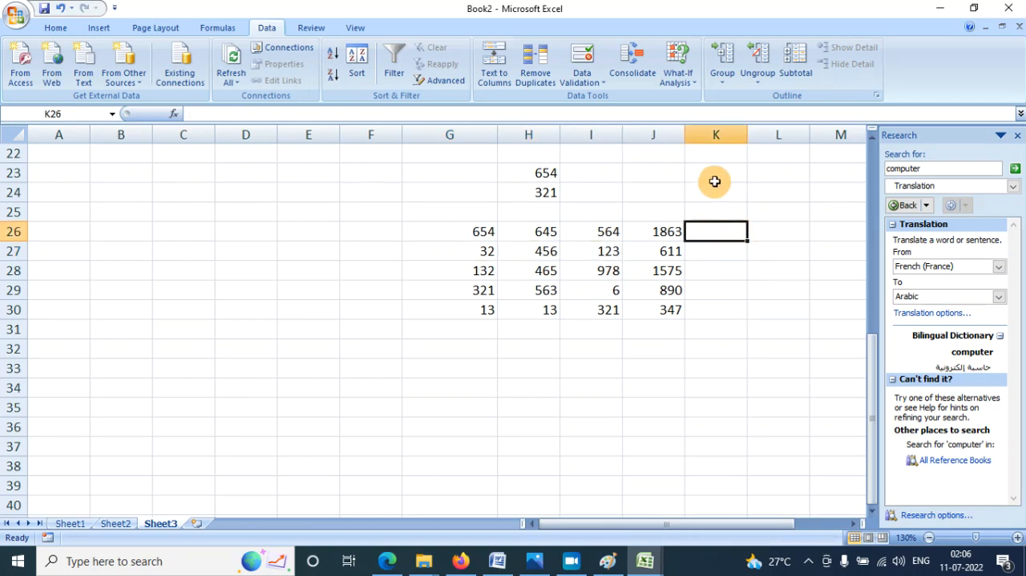
left_click(632, 67)
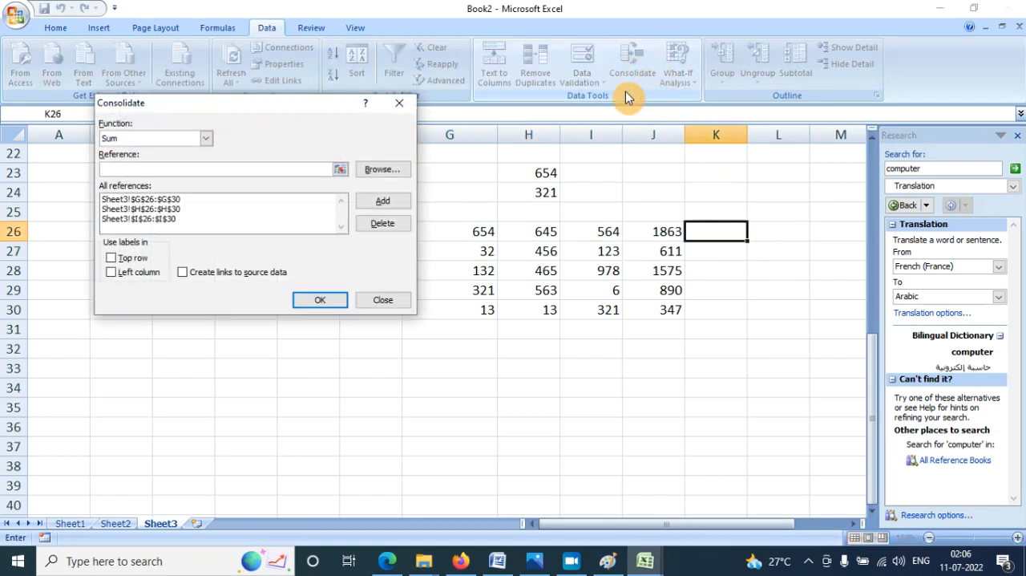
left_click(206, 139)
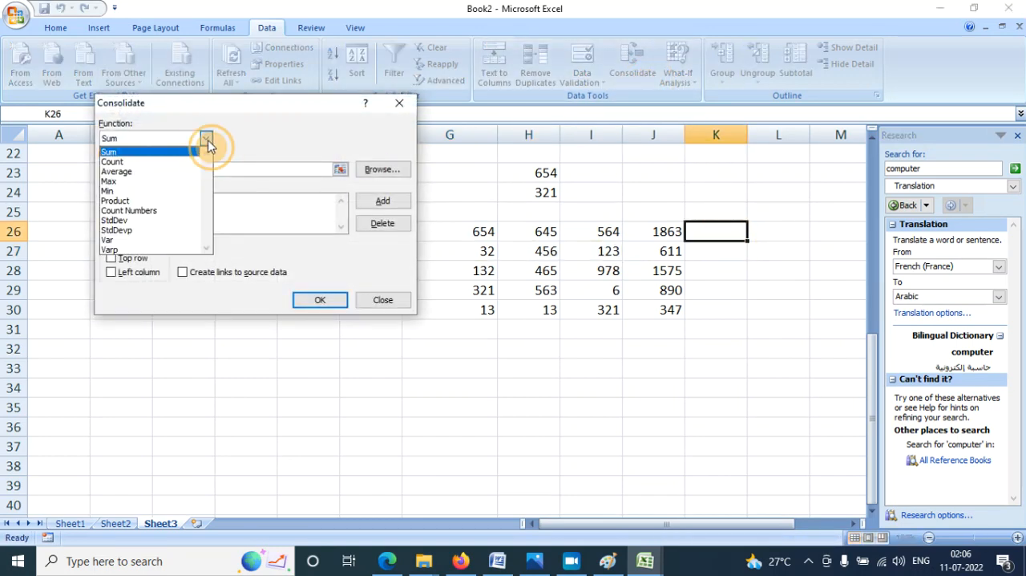
left_click(150, 181)
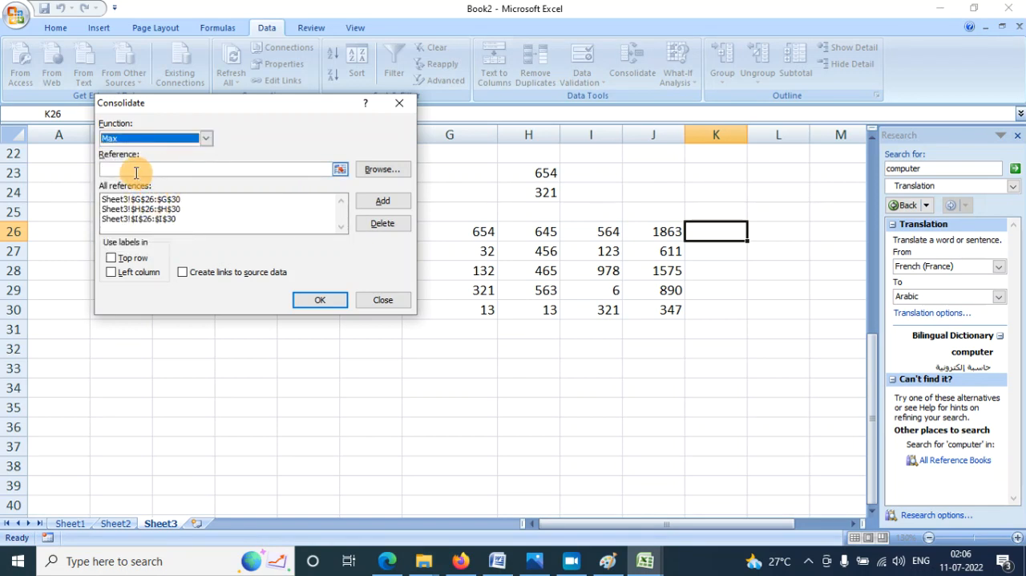
left_click(135, 172)
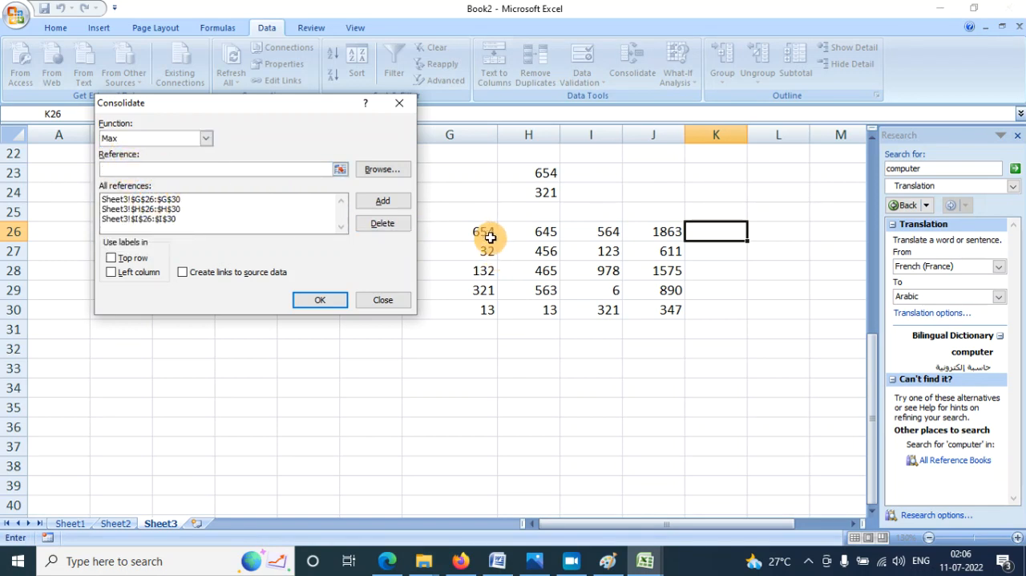
left_click_drag(491, 238, 494, 312)
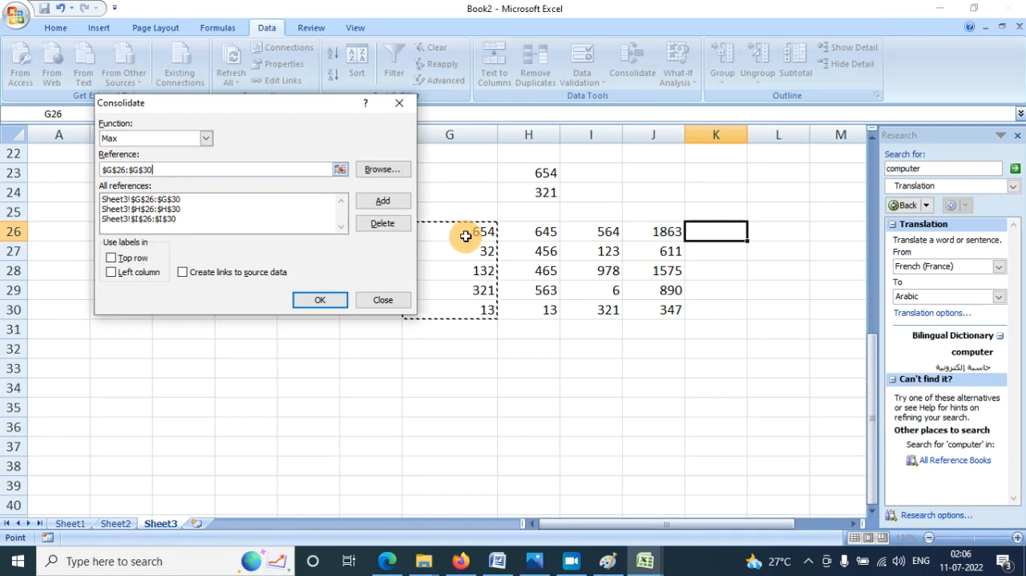
left_click(314, 299)
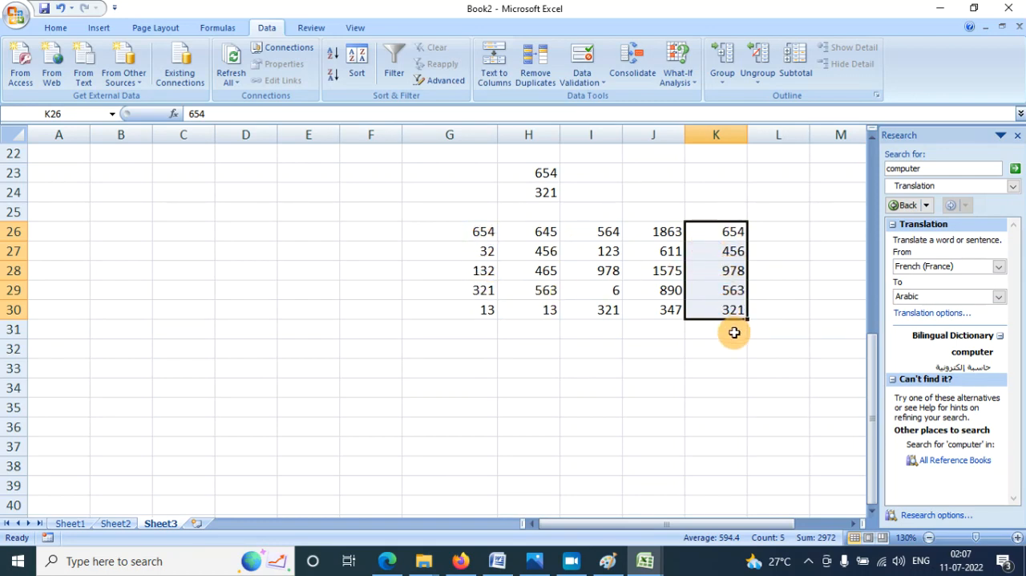
- Clear cells J26:J32 and fill them with AutoSum formulas totalling columns G to I of each row
left_click(679, 370)
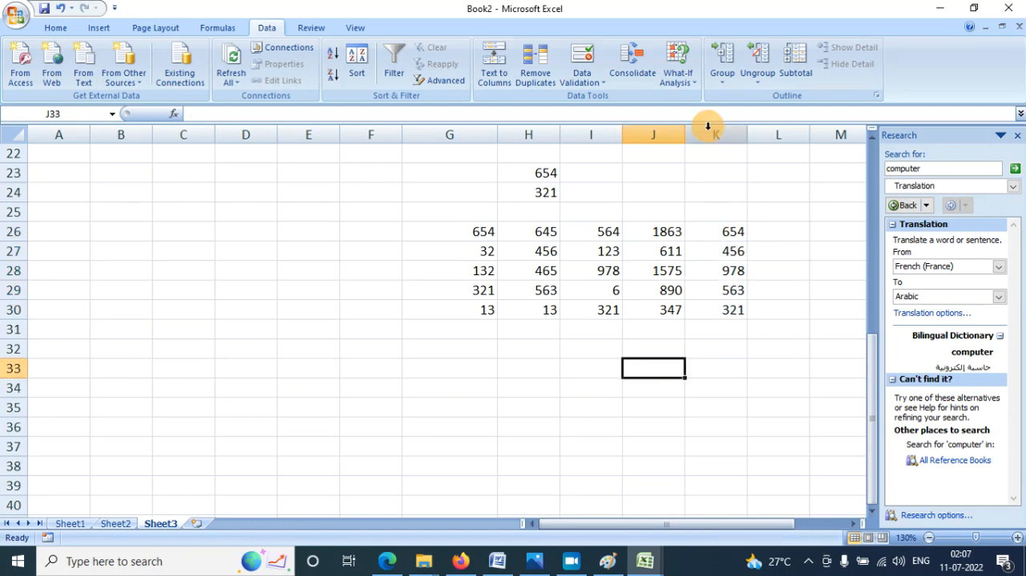
left_click(693, 90)
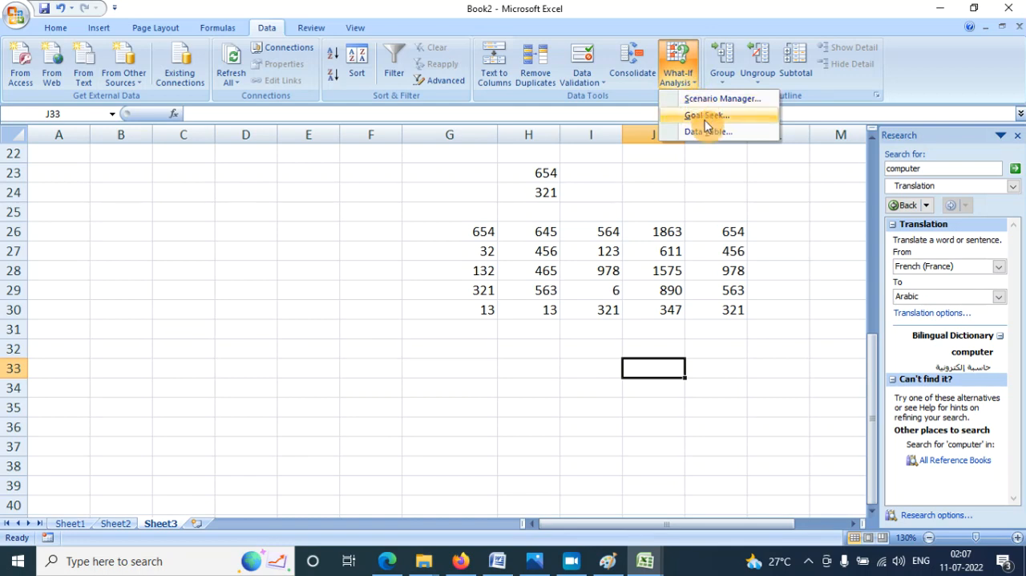
left_click_drag(669, 231, 668, 341)
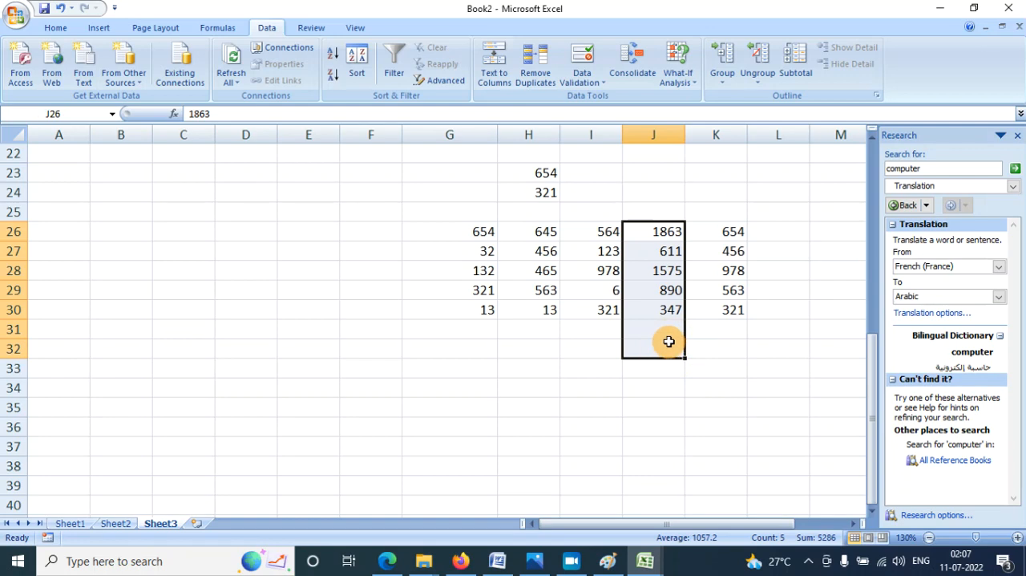
key("Delete")
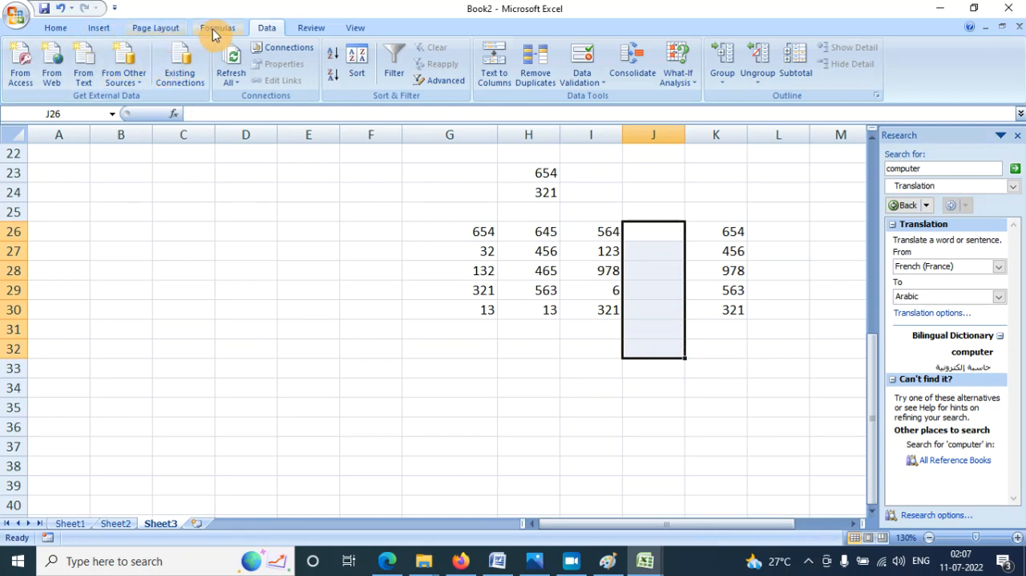
left_click(215, 29)
left_click(69, 57)
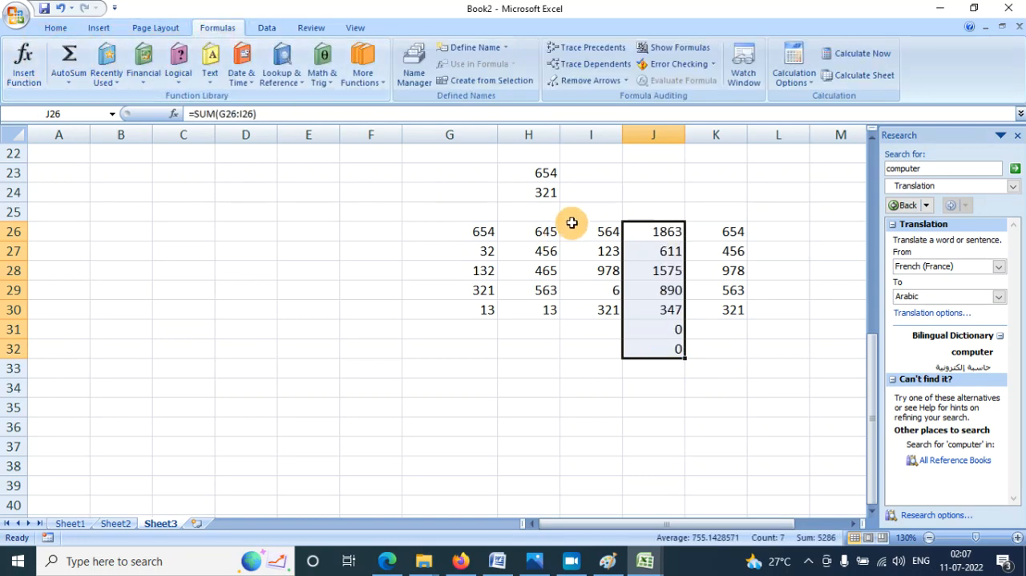
- Set up a Goal Seek on the sum in cell J28 with a target value of 1600
left_click(266, 28)
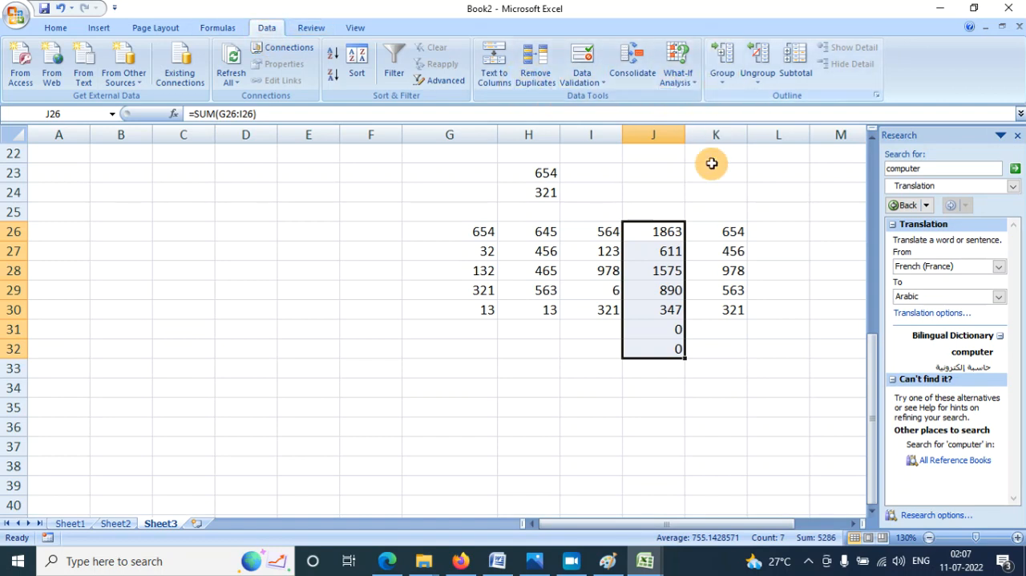
left_click(699, 197)
left_click(417, 275)
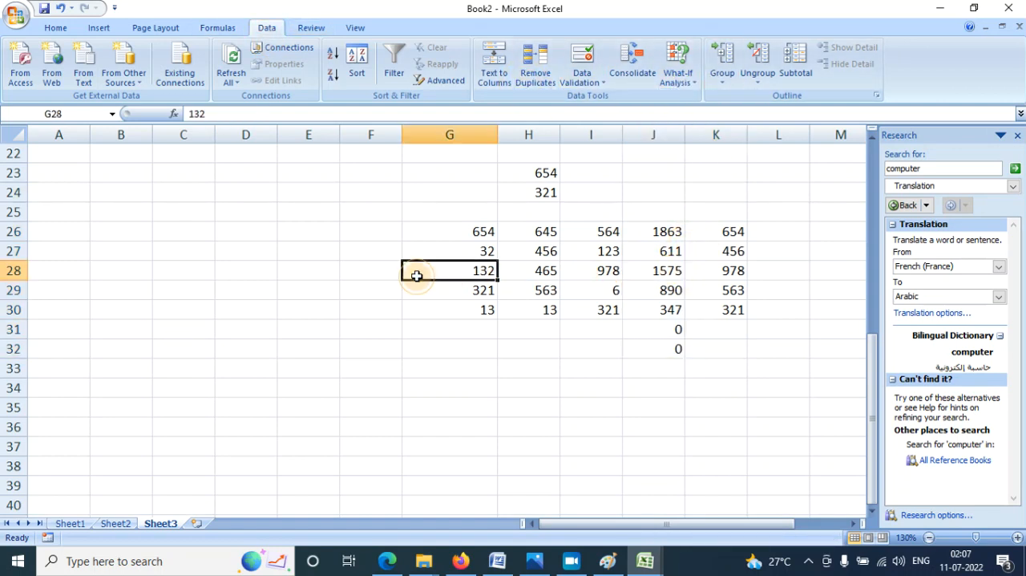
left_click(666, 271)
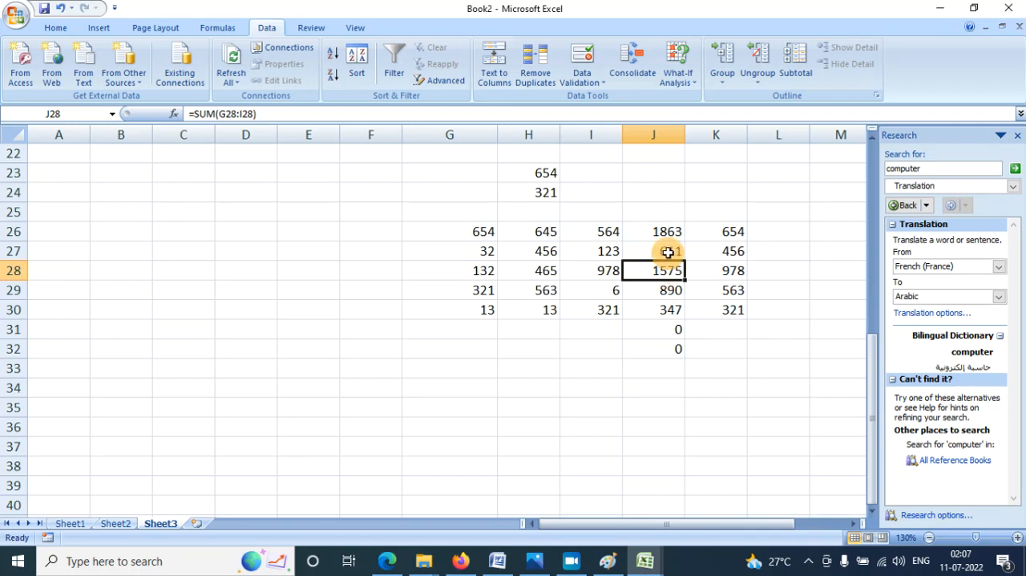
left_click(693, 85)
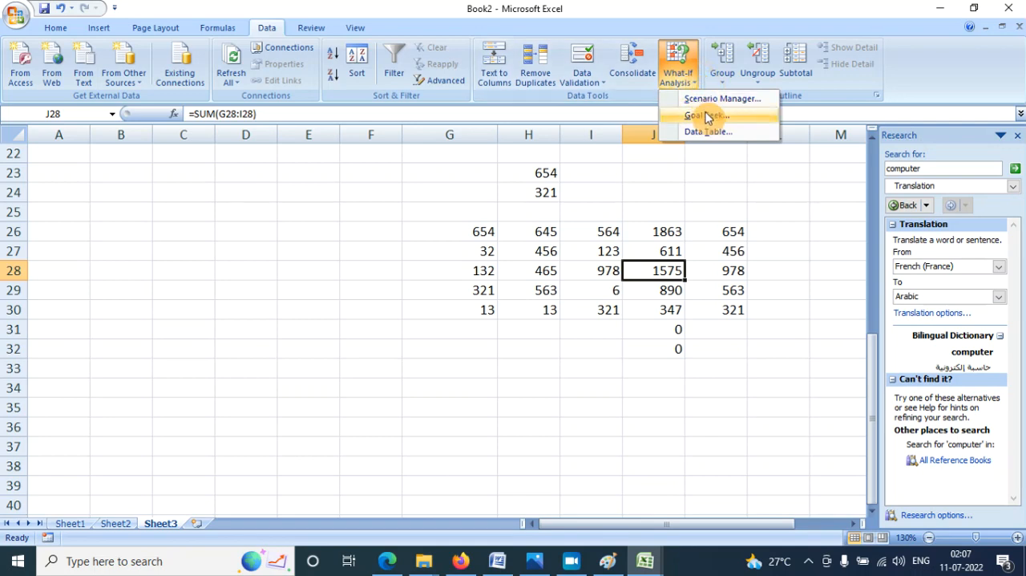
left_click(707, 114)
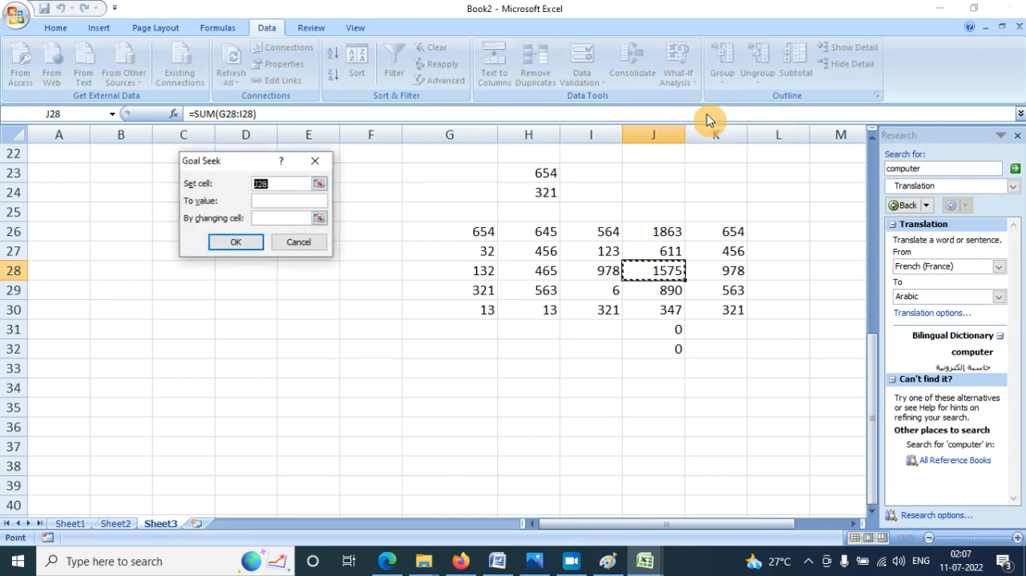
left_click(270, 201)
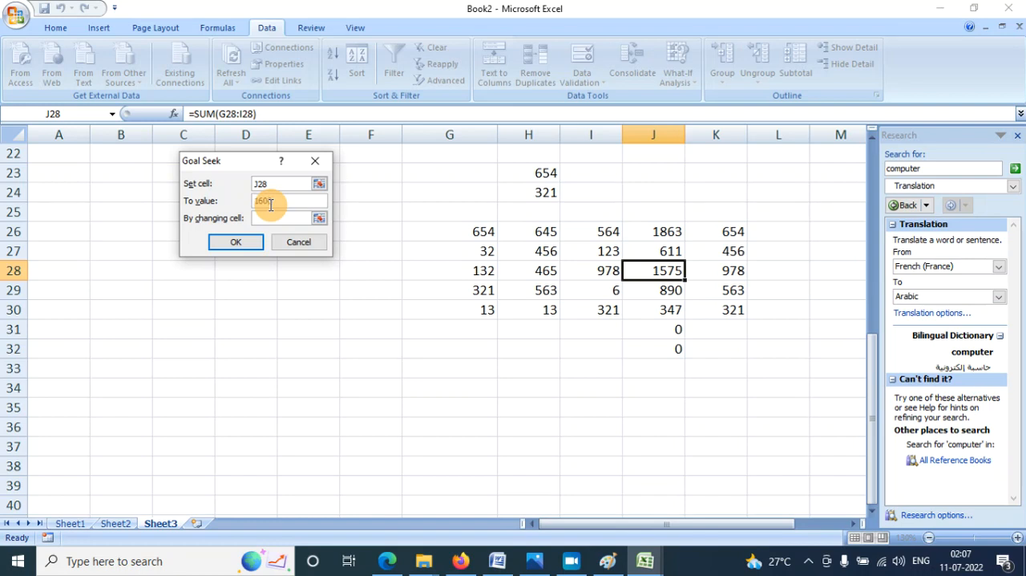
left_click(274, 221)
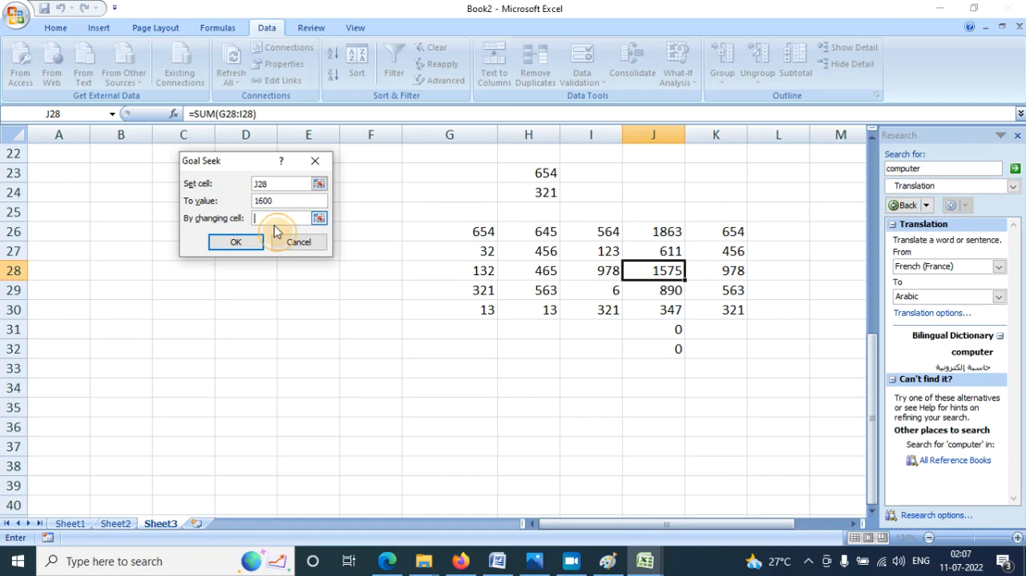
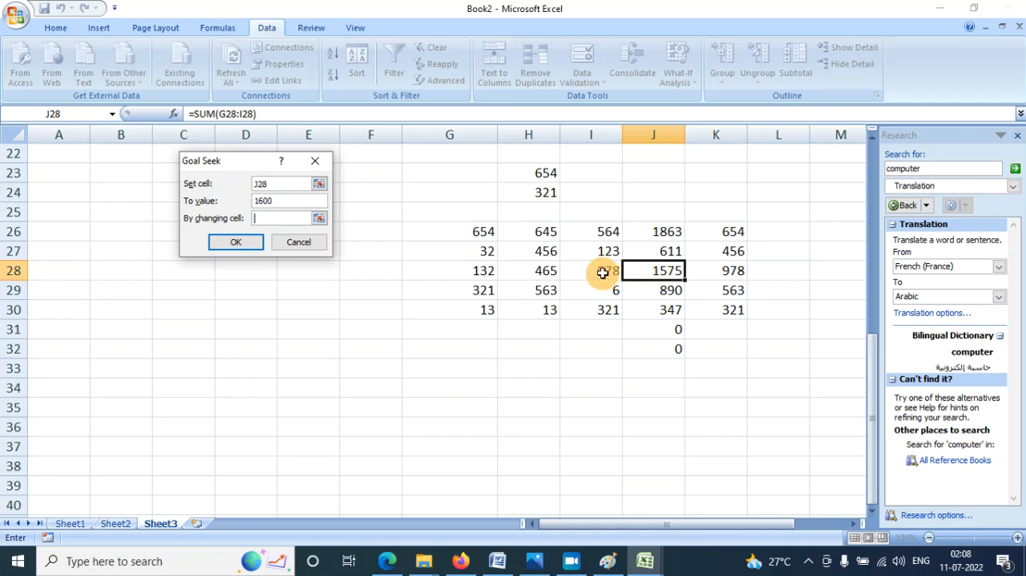
- Run the Goal Seek by changing cell G28 and accept the solution
left_click(470, 271)
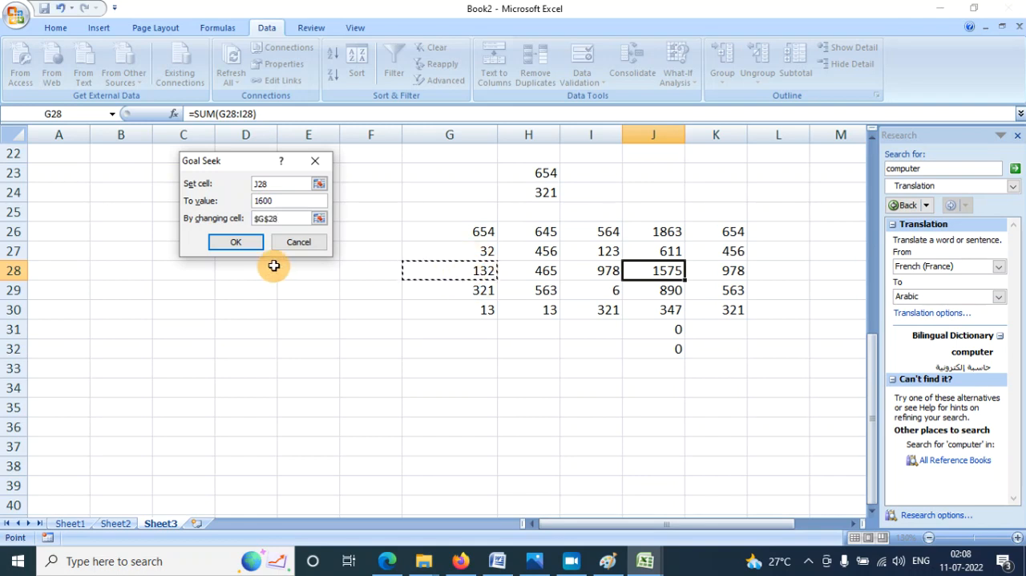
left_click(238, 242)
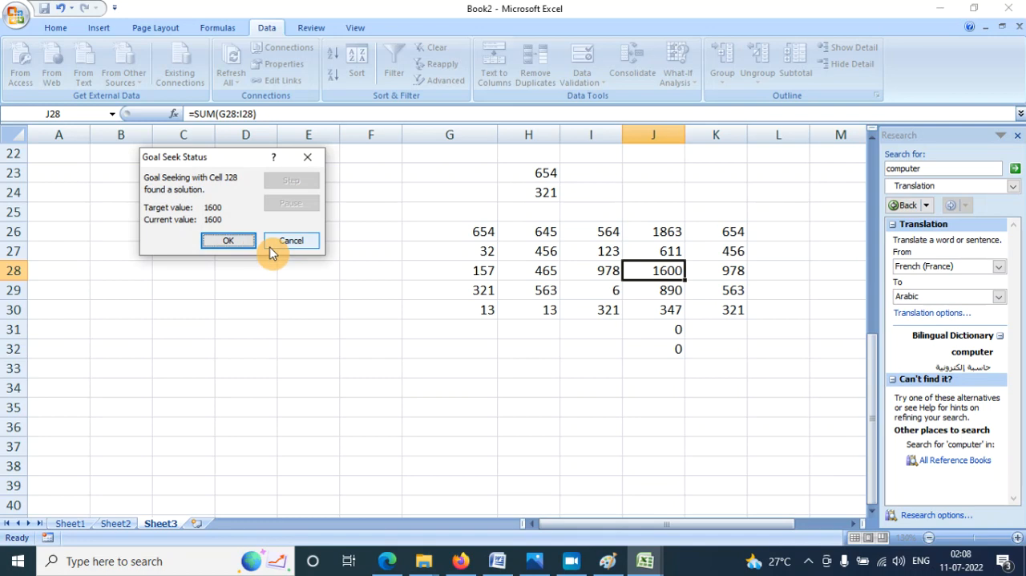
left_click(240, 240)
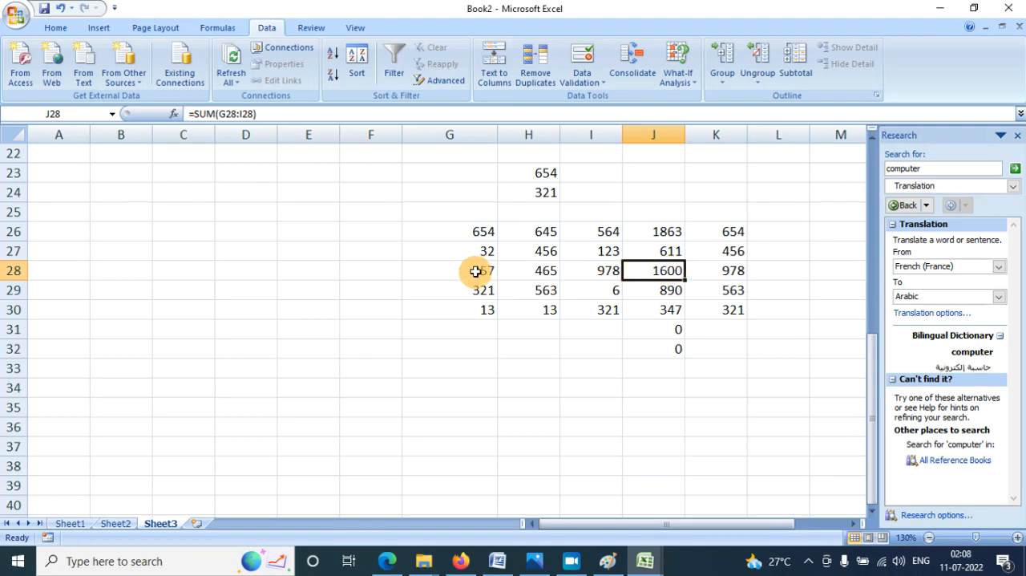
- Enter the value 1 in cell F39 and in cell G36 as the two inputs for a data table
left_click(677, 80)
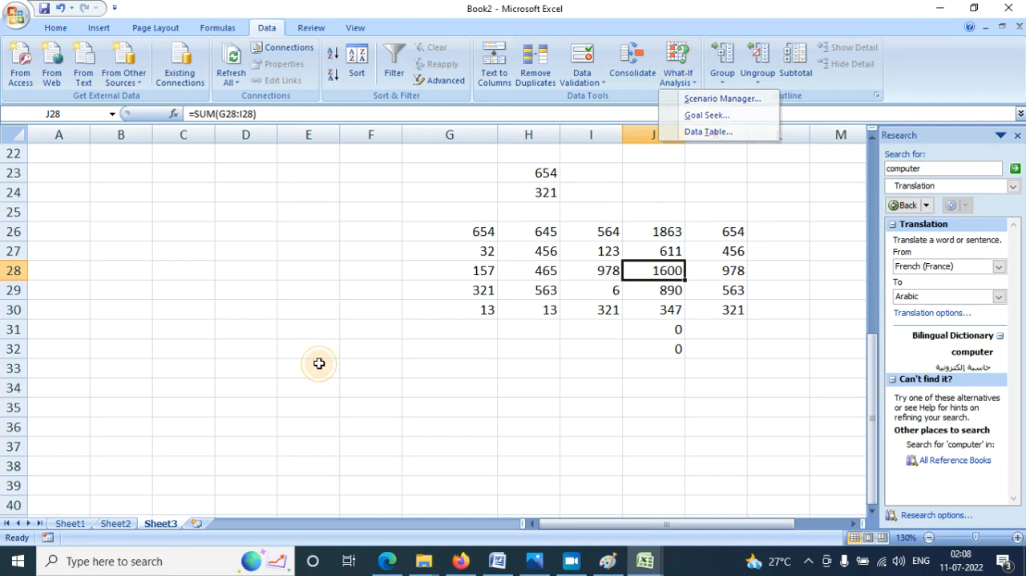
scroll(360, 342, "down", 4)
left_click(322, 250)
left_click(366, 243)
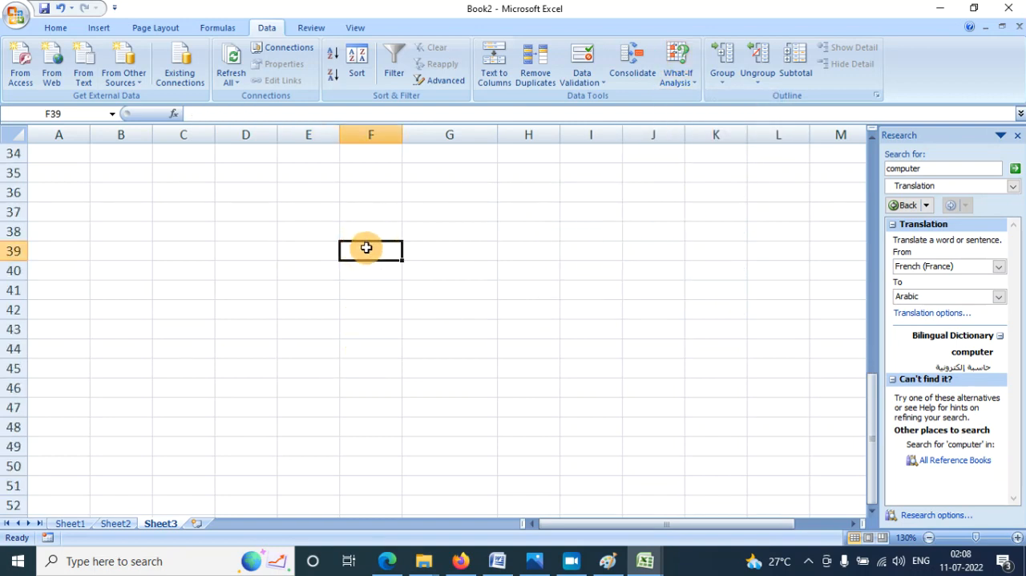
type("1")
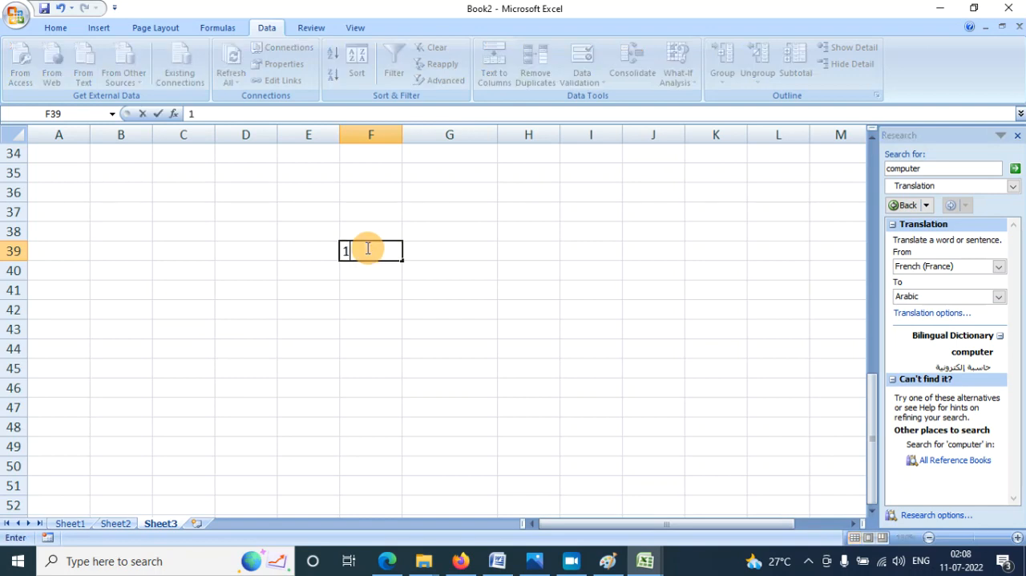
key("Up")
key("Up")
key("Left")
key("Right")
key("Right")
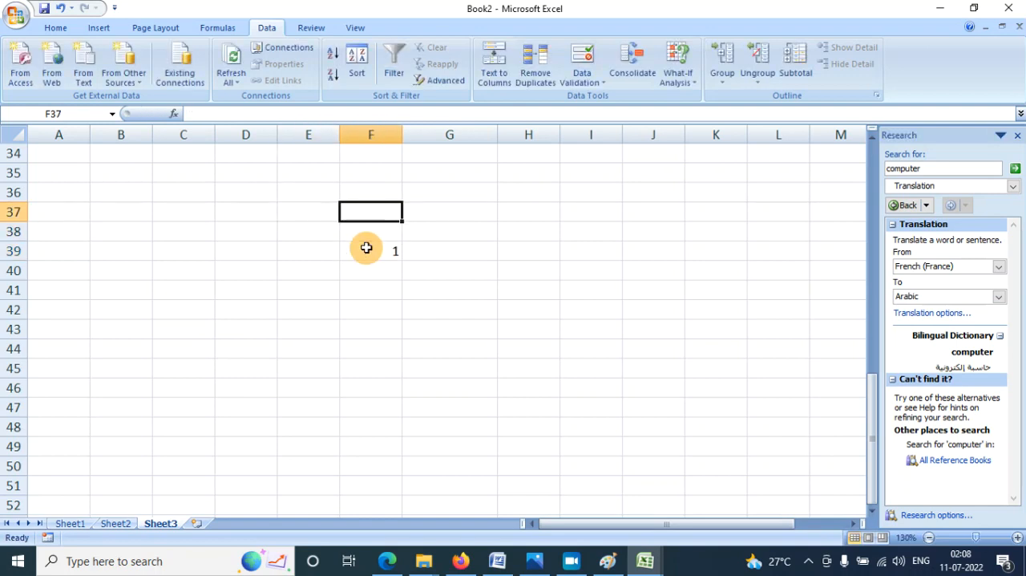
key("Up")
type("1")
key("Return")
- Enter the formula =SUM(G36*F39) in cell G40
key("Down")
key("Down")
key("Down")
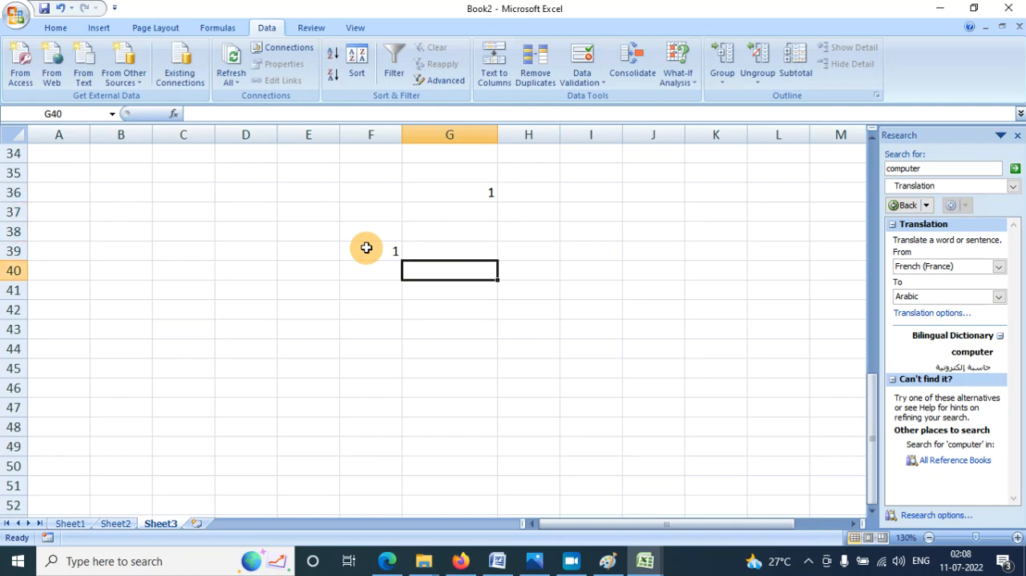
type("=sum")
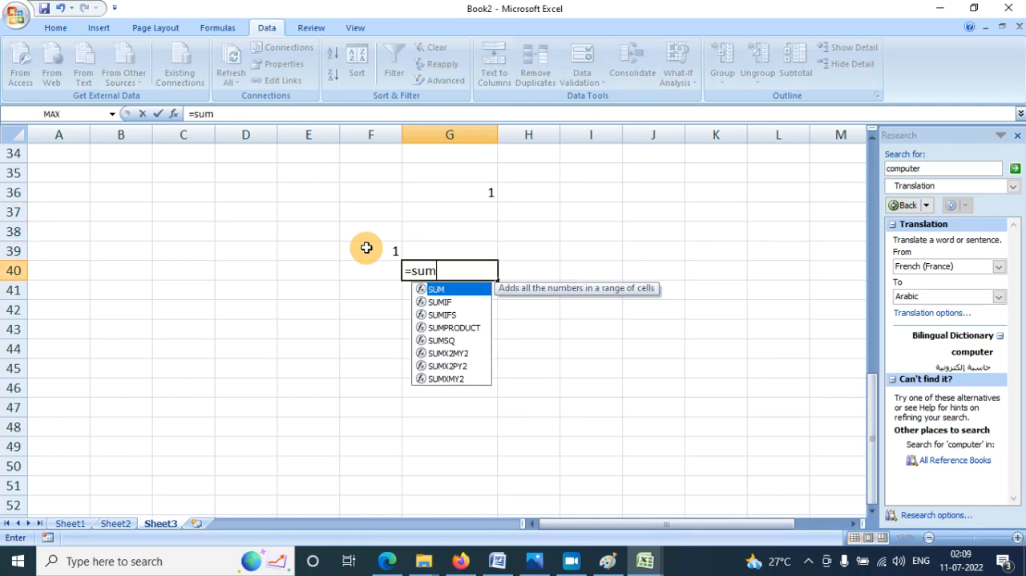
key("Tab")
key("Return")
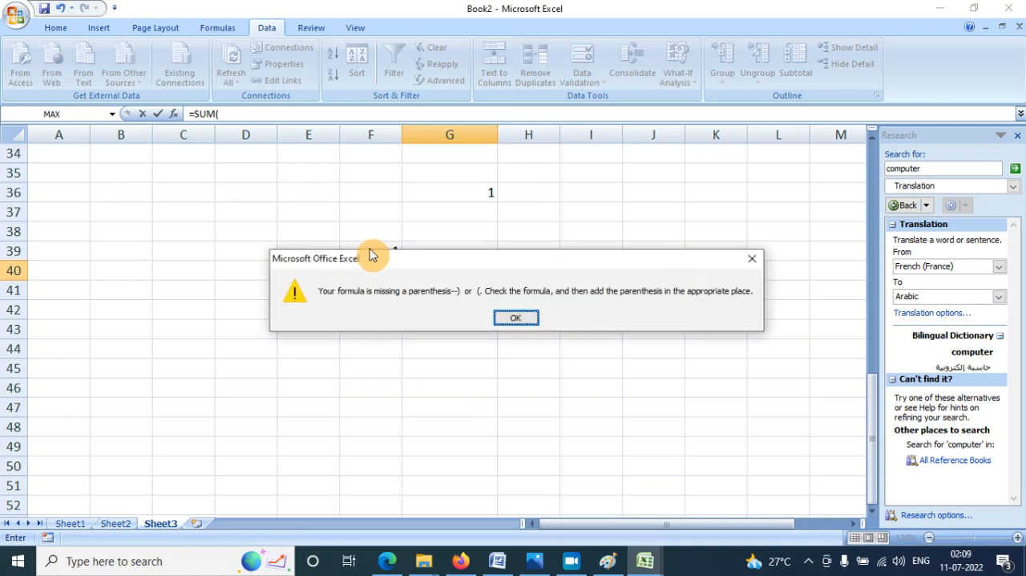
double_click(509, 318)
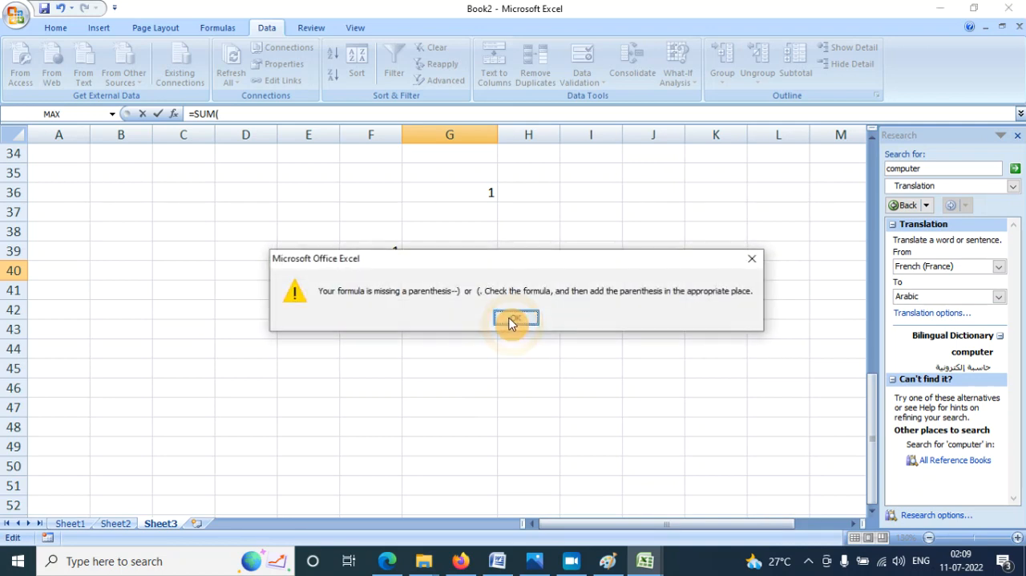
double_click(498, 313)
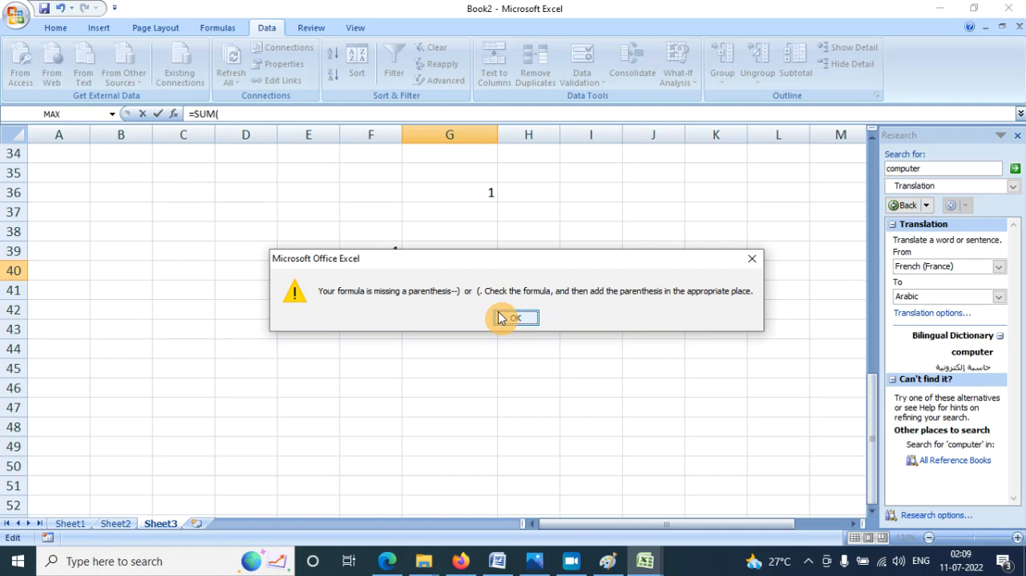
left_click(511, 318)
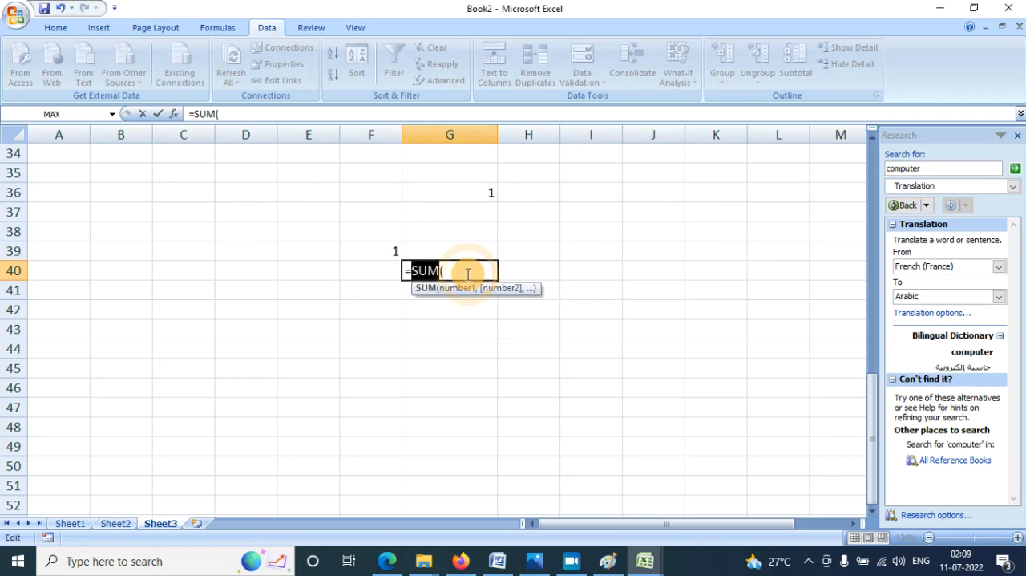
left_click(468, 273)
left_click(481, 193)
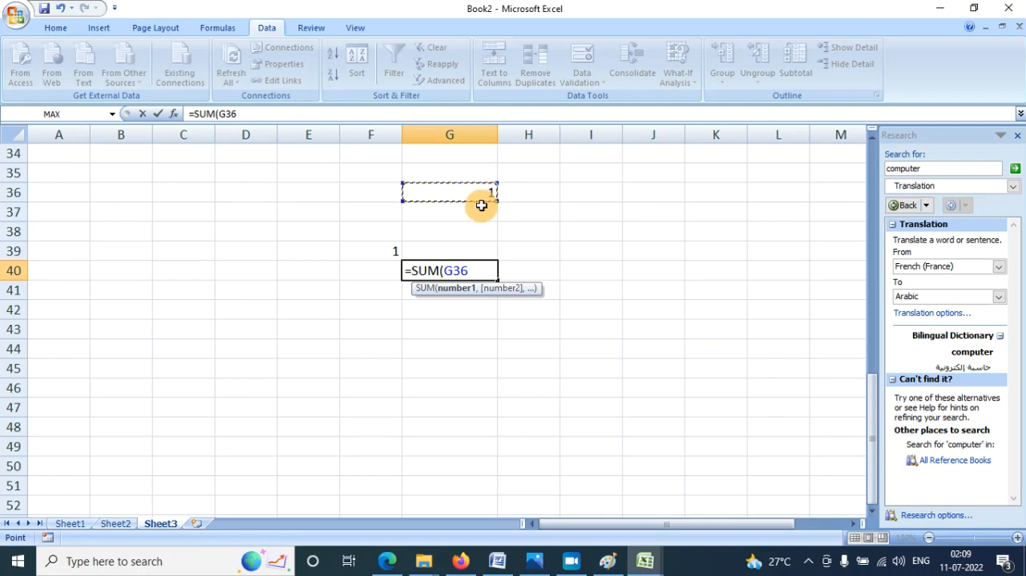
type("*")
left_click(376, 253)
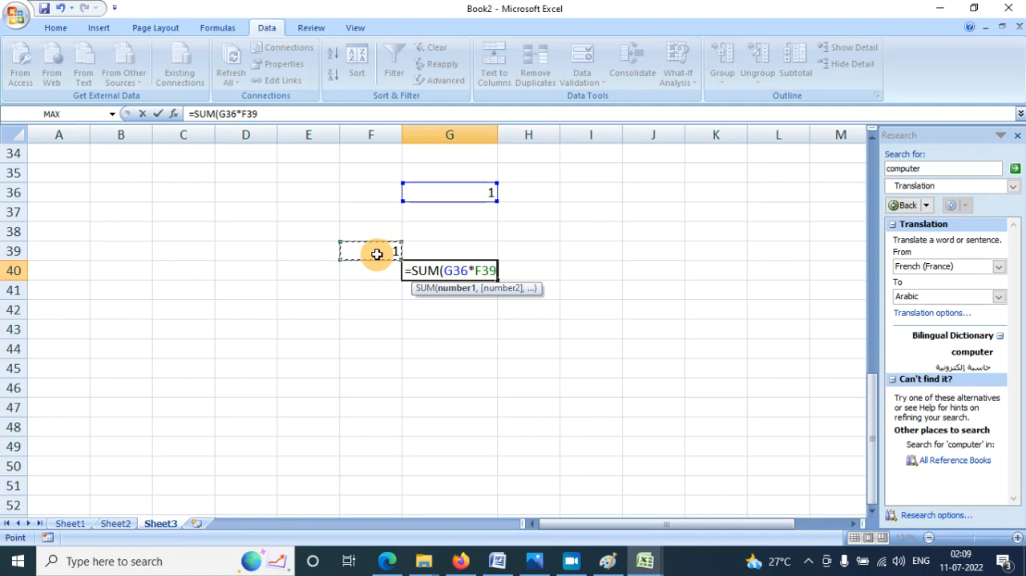
type(")")
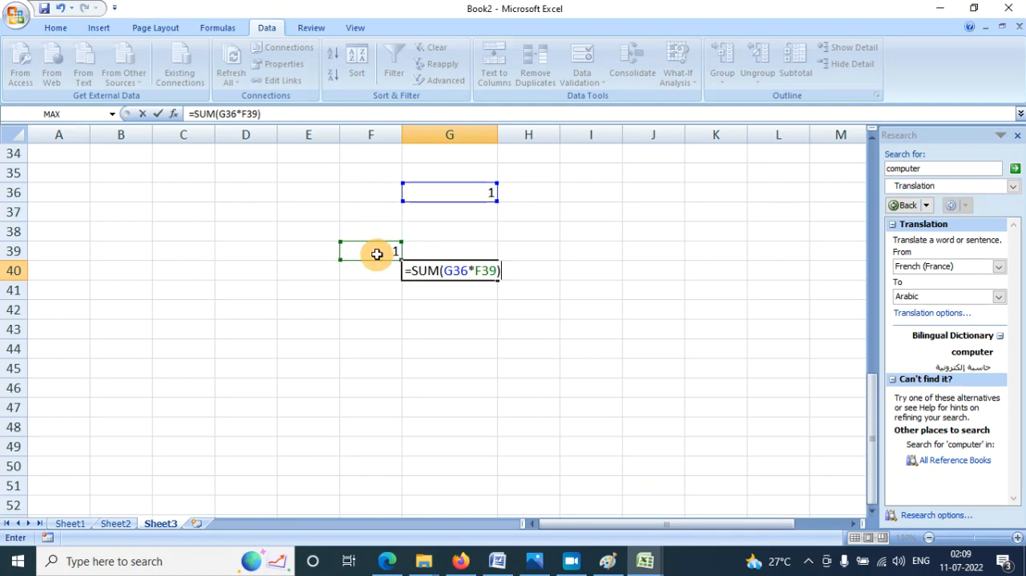
key("Return")
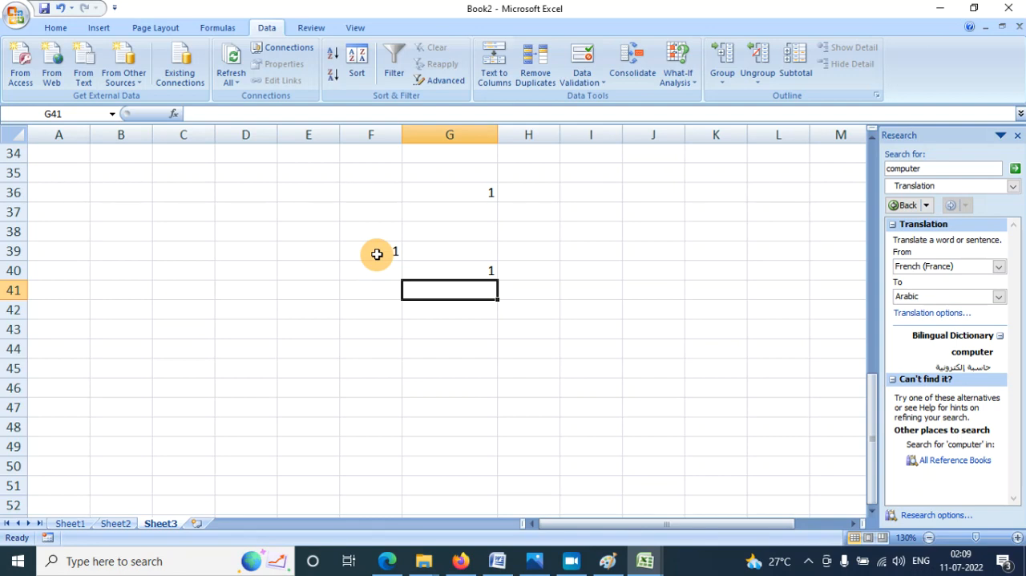
- Enter the numbers 2 to 10 down column G in cells G41 to G49
type("2")
key("Return")
type("3")
key("Return")
type("4")
key("Return")
type("5")
key("Return")
type("6")
key("Return")
type("7")
key("Return")
type("8")
key("Return")
type("9")
key("Return")
type("1")
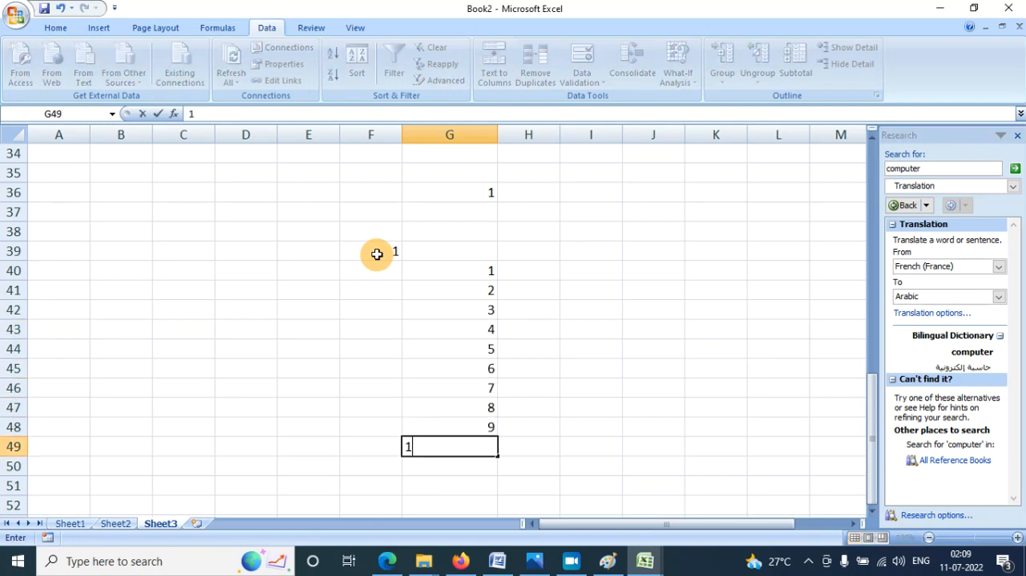
key("Return")
- Enter the numbers 2 to 10 across row 40 in cells H40 to P40
key("Up")
key("Up")
key("Up")
key("Up")
key("Up")
key("Up")
key("Up")
key("Up")
key("Up")
key("Up")
key("Right")
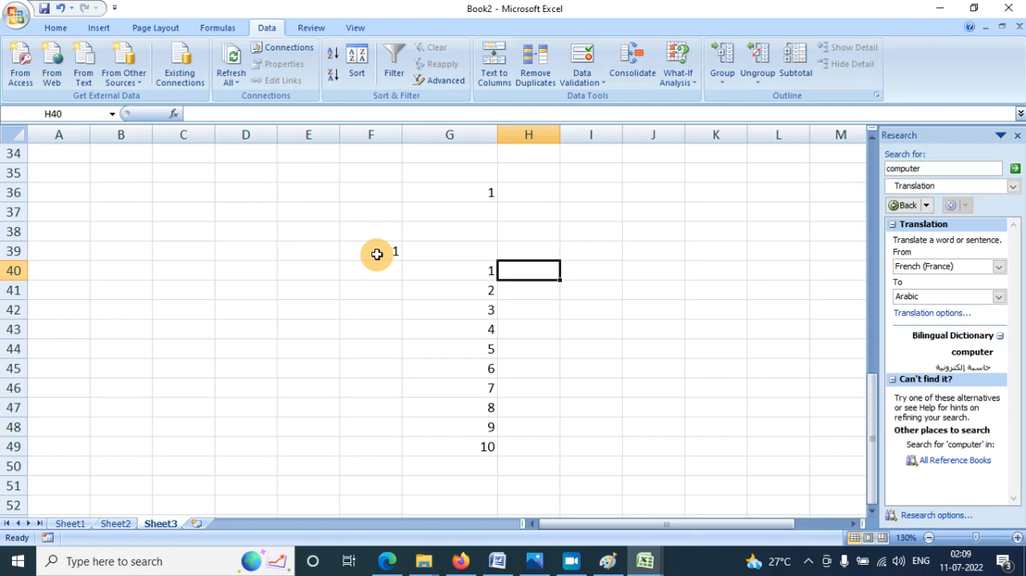
type("2")
key("Right")
type("3")
key("Right")
type("4")
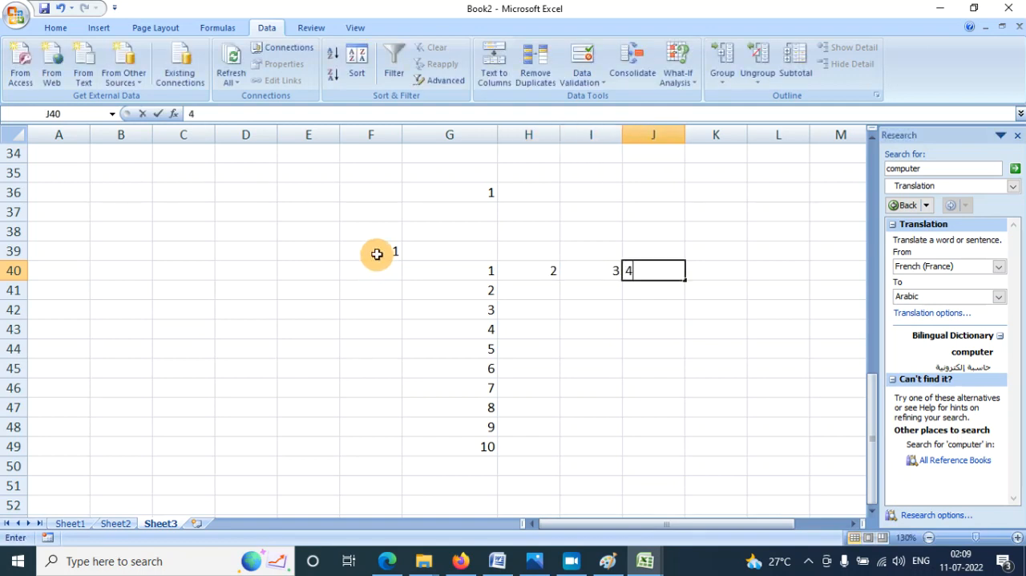
key("Right")
type("5")
key("Right")
type("67")
key("Right")
type("8")
key("Right")
type("9")
key("Right")
type("1")
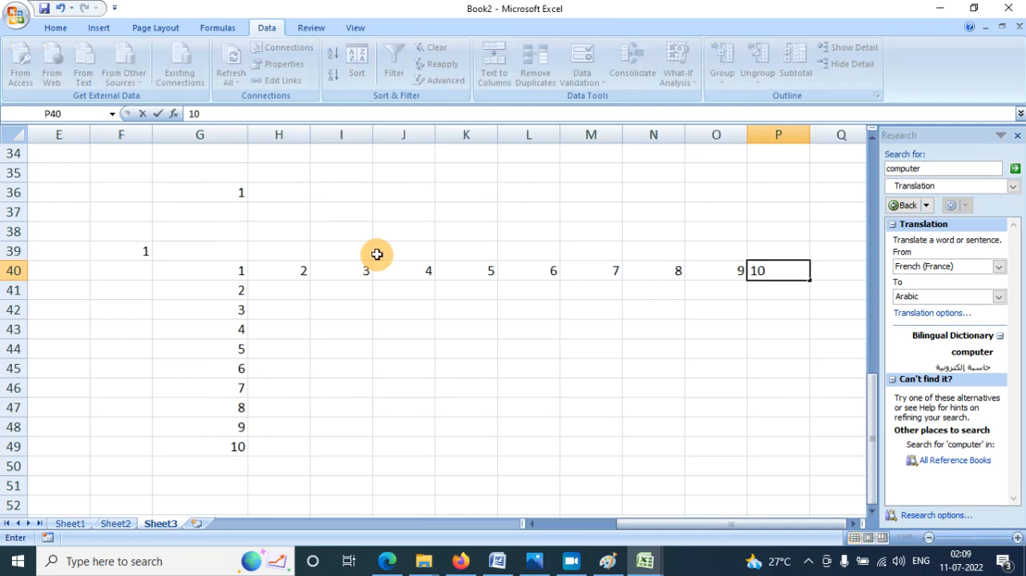
type("0")
key("Return")
- Create a What-If Data Table over G40:P49 with row input cell G36 and column input cell F39
left_click_drag(220, 270, 227, 433)
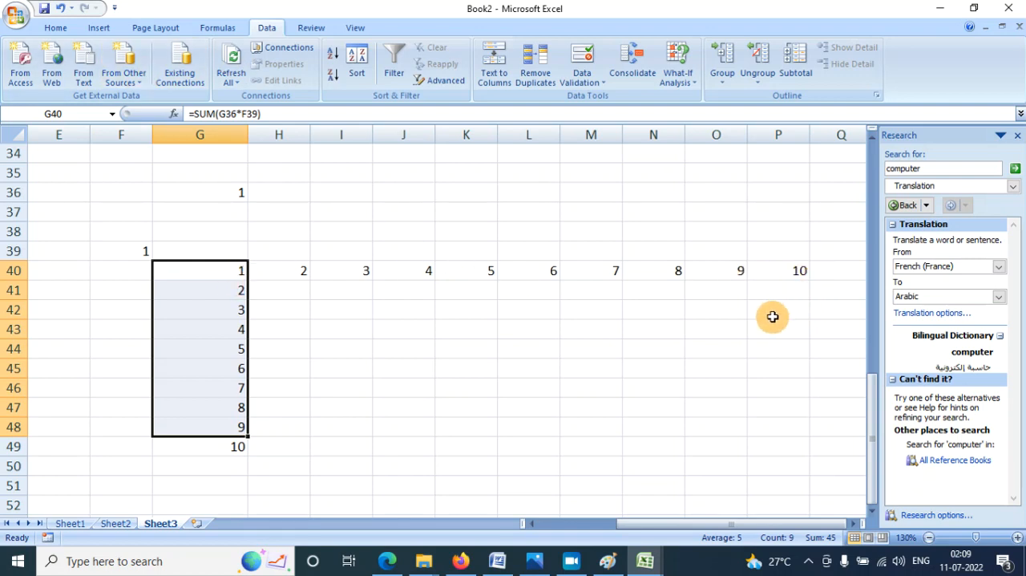
left_click(744, 329)
left_click_drag(217, 270, 801, 456)
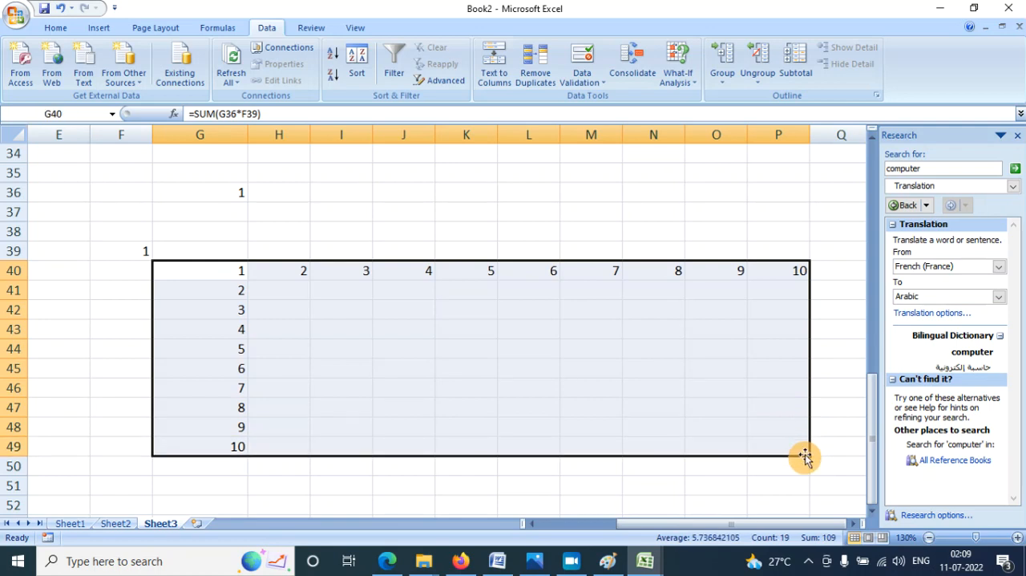
left_click(680, 79)
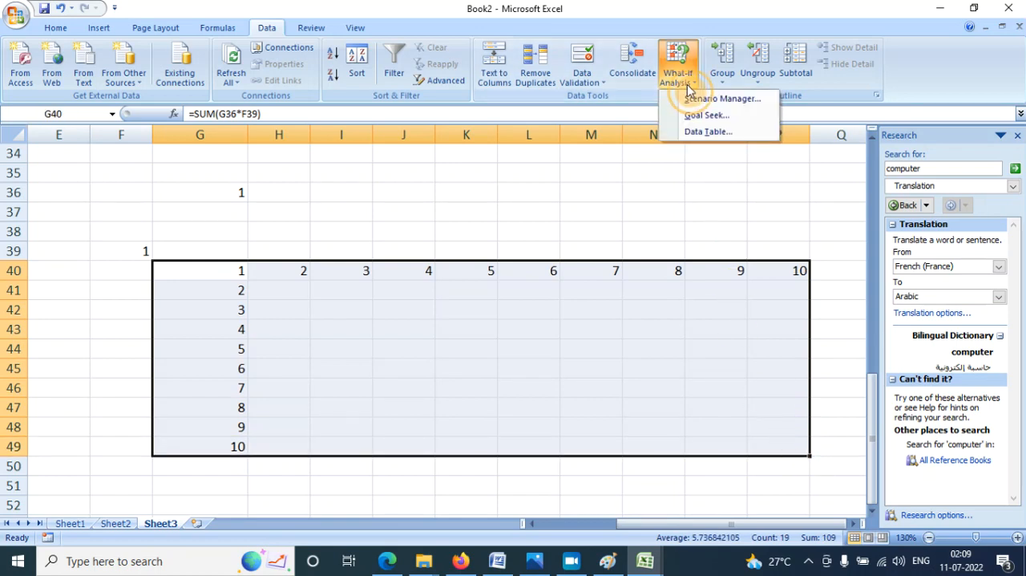
left_click(699, 133)
left_click_drag(217, 171, 405, 154)
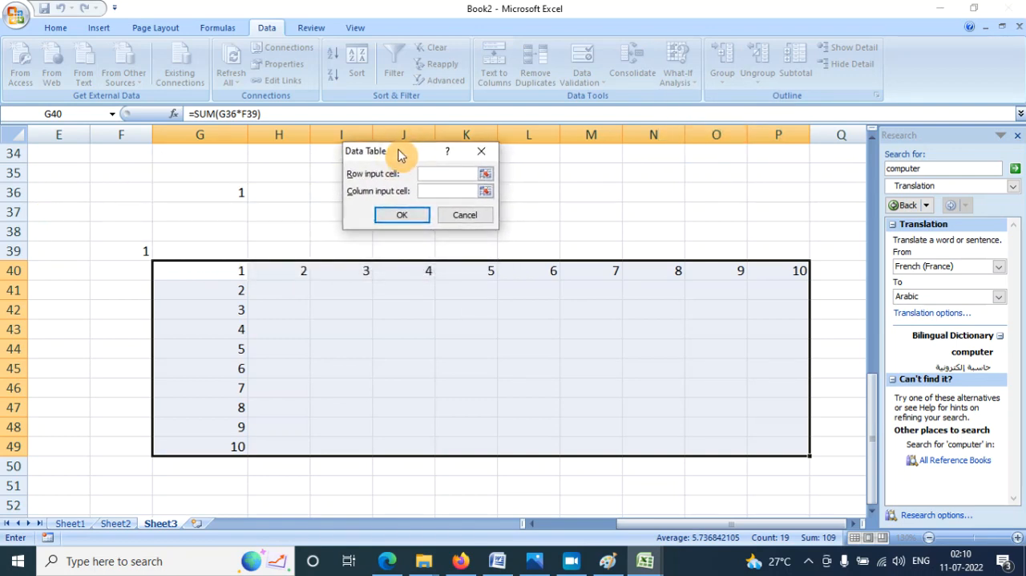
left_click(431, 177)
left_click(225, 193)
left_click(437, 190)
left_click(128, 248)
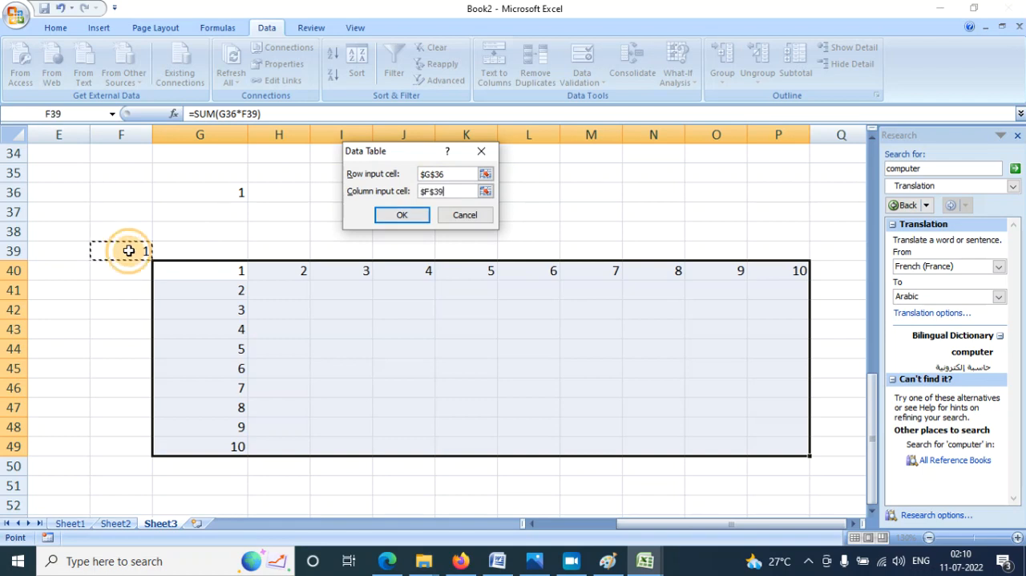
left_click(401, 217)
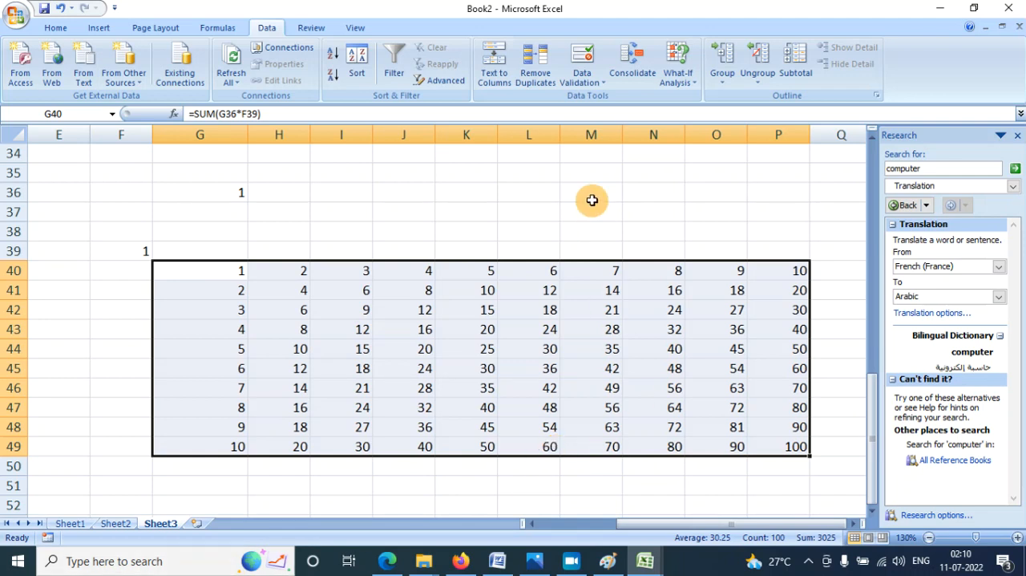
left_click(694, 86)
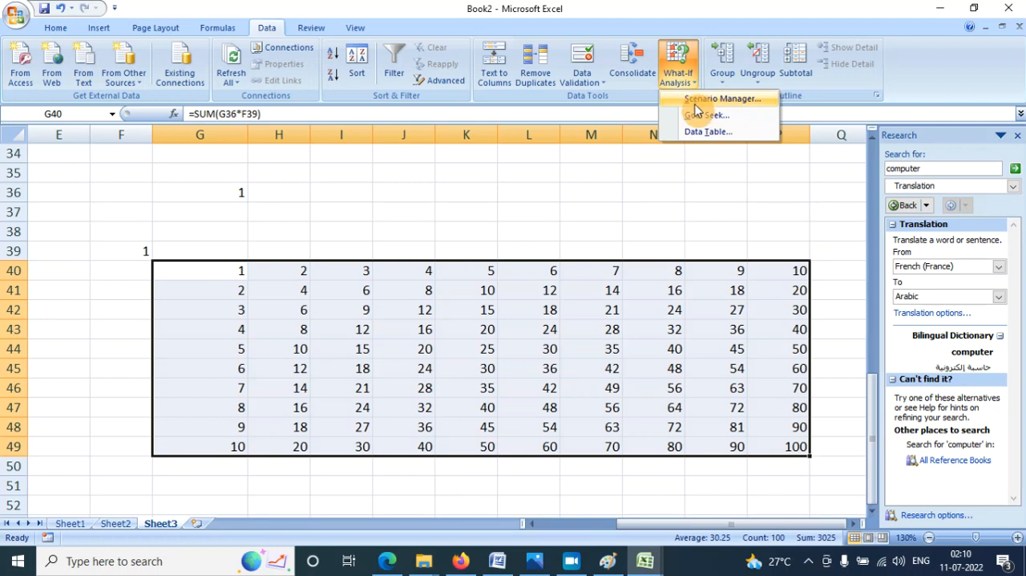
left_click(597, 166)
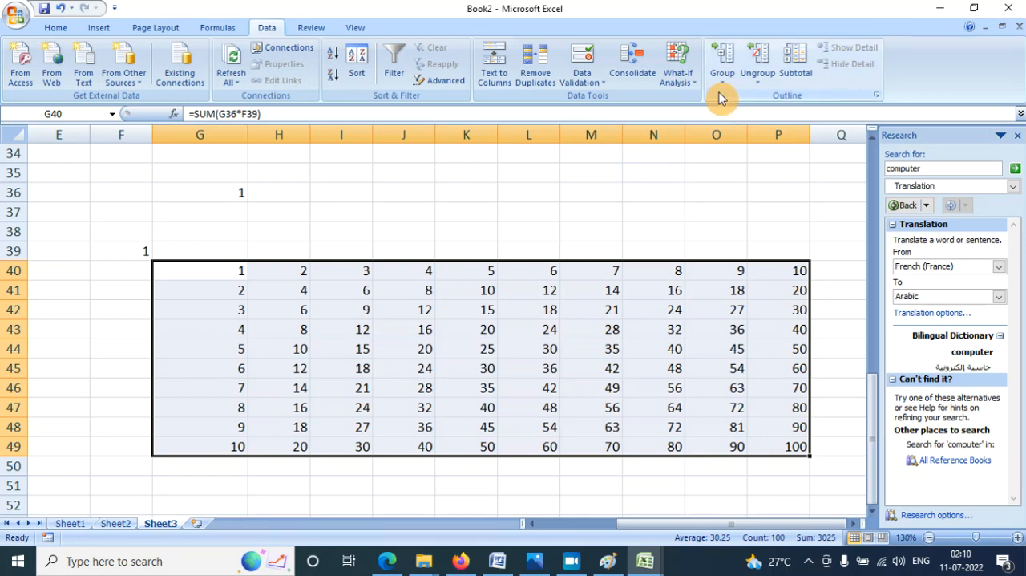
left_click(505, 247)
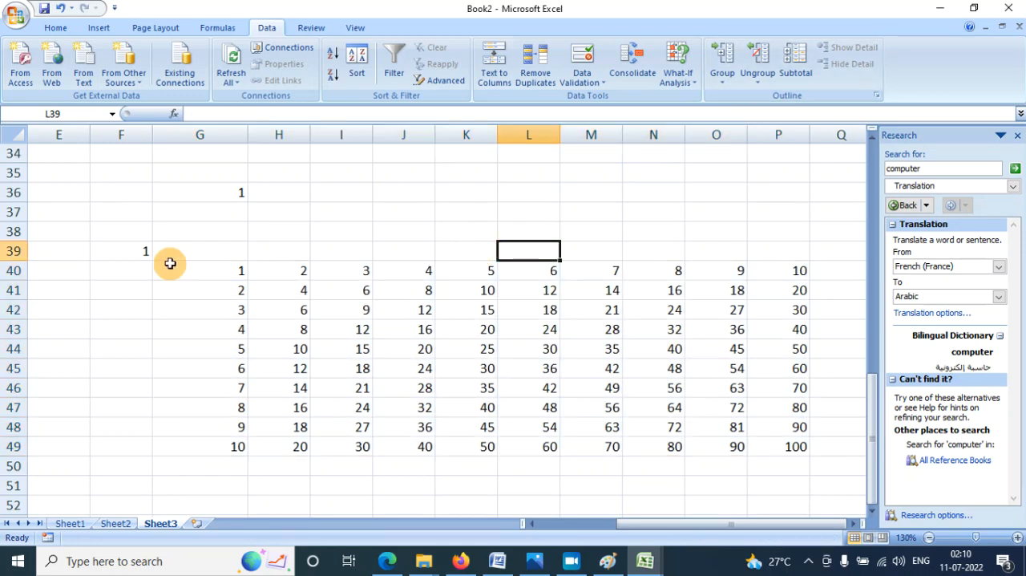
- Group the rows around the multiplication table down to row 51 and collapse the group
left_click_drag(108, 485, 824, 152)
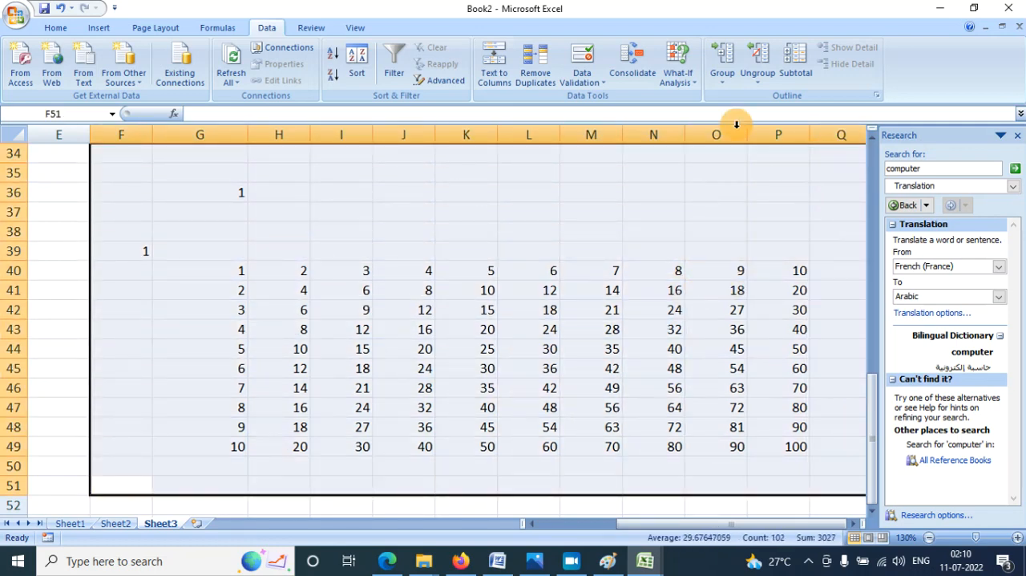
left_click(718, 77)
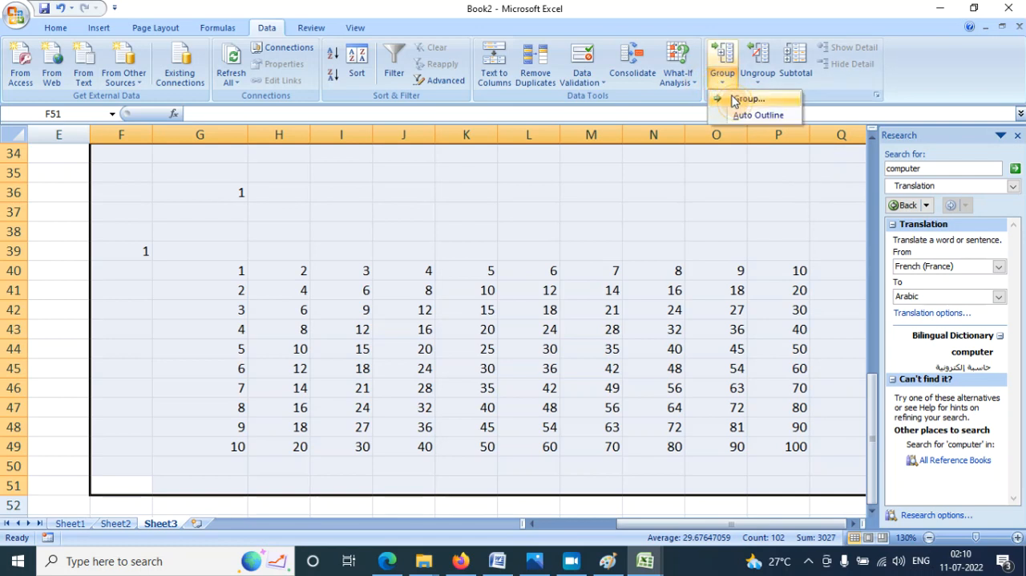
left_click(745, 98)
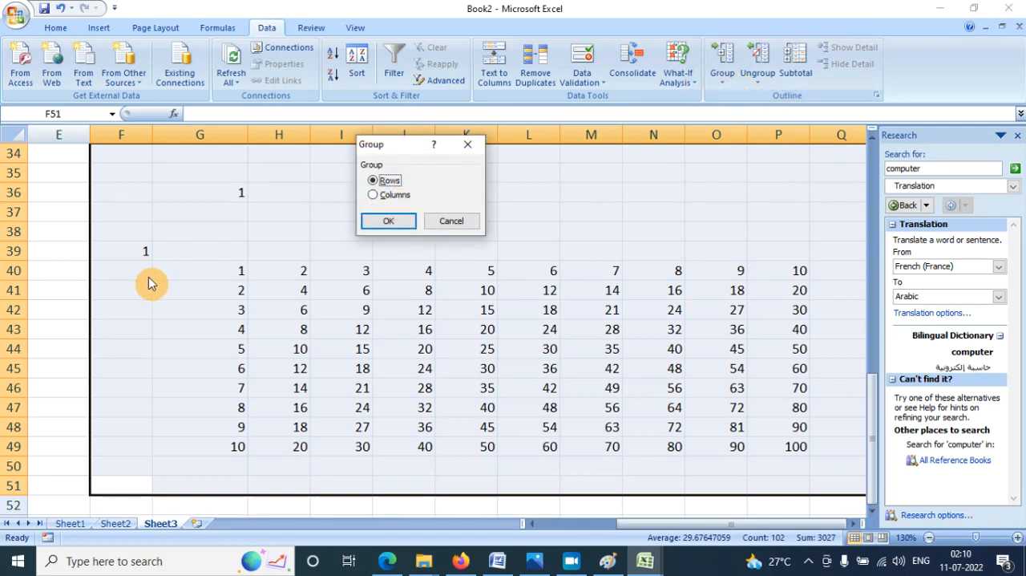
left_click(391, 224)
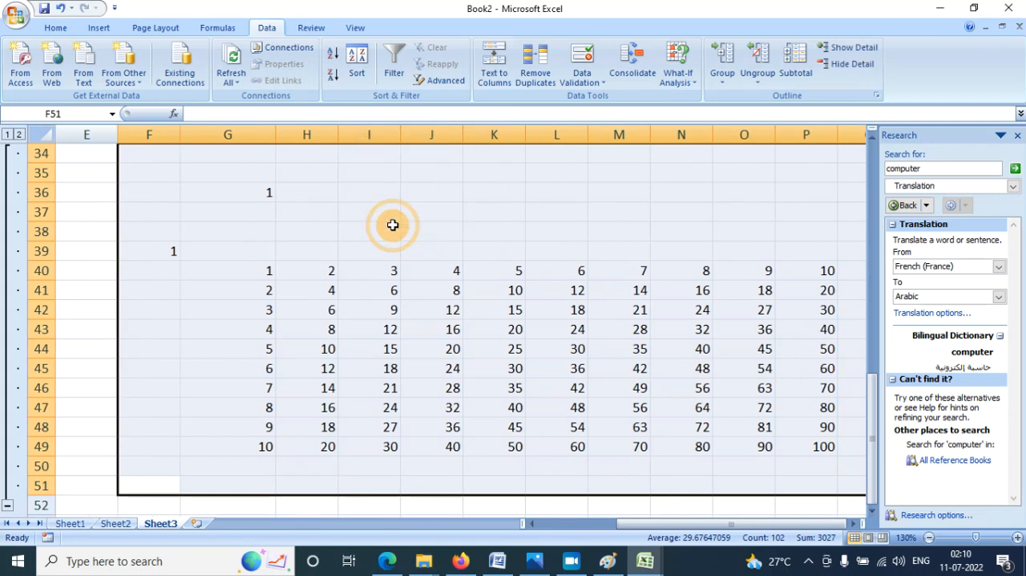
left_click(8, 507)
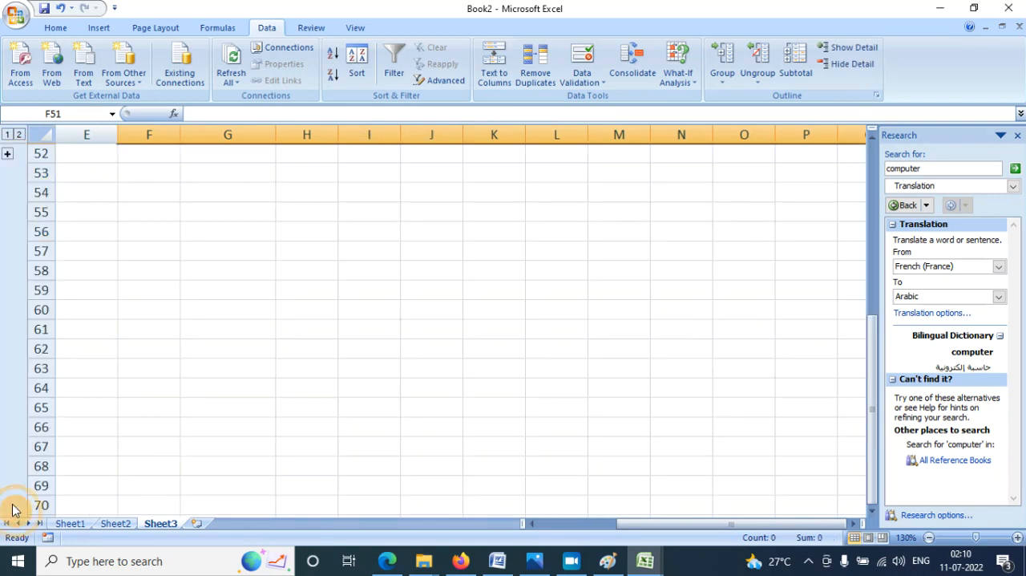
- Expand the collapsed rows around the multiplication table, and remove their grouping and outline
scroll(619, 383, "up", 1)
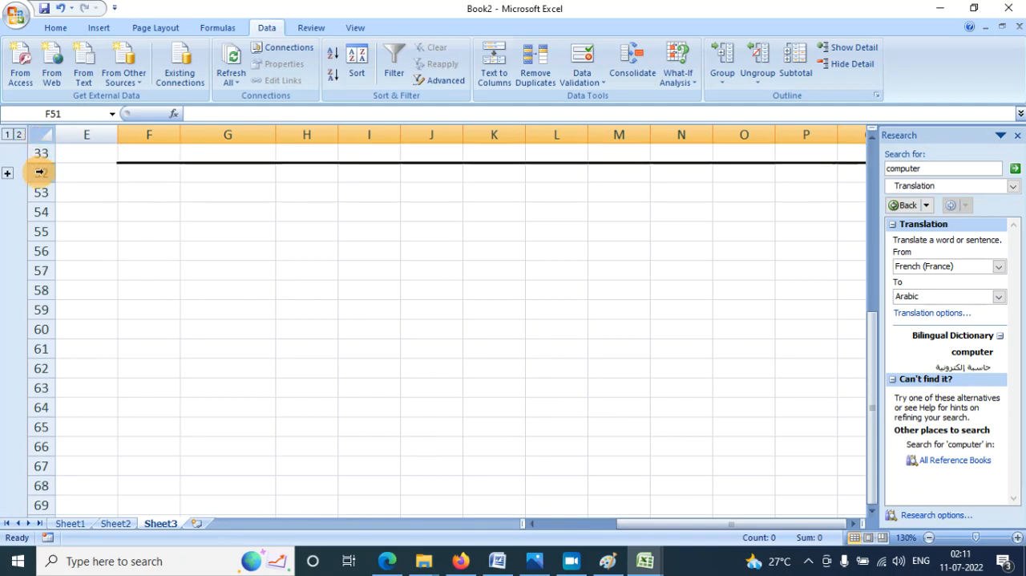
left_click(8, 174)
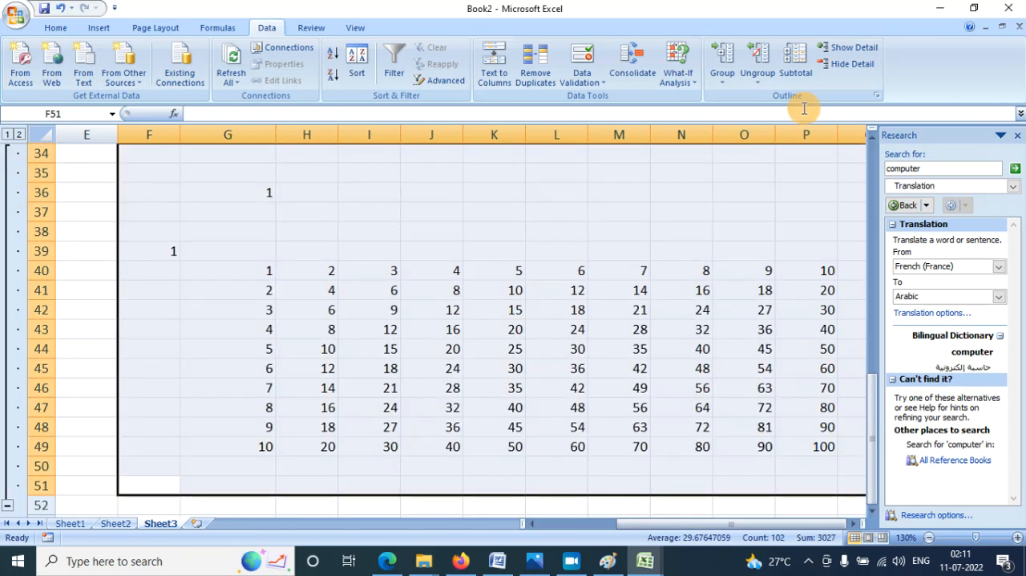
left_click(765, 78)
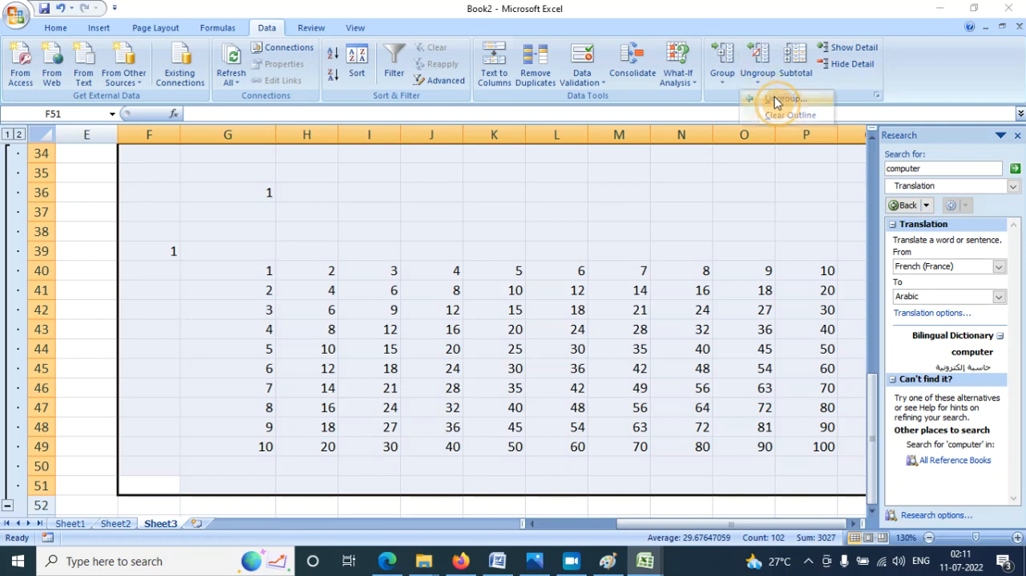
left_click(776, 99)
left_click(385, 217)
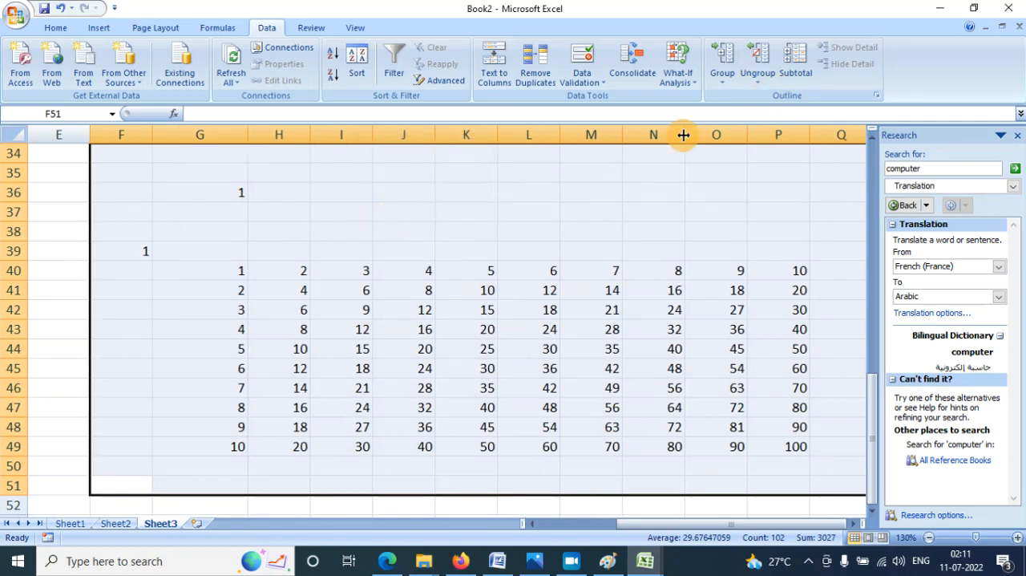
left_click(760, 82)
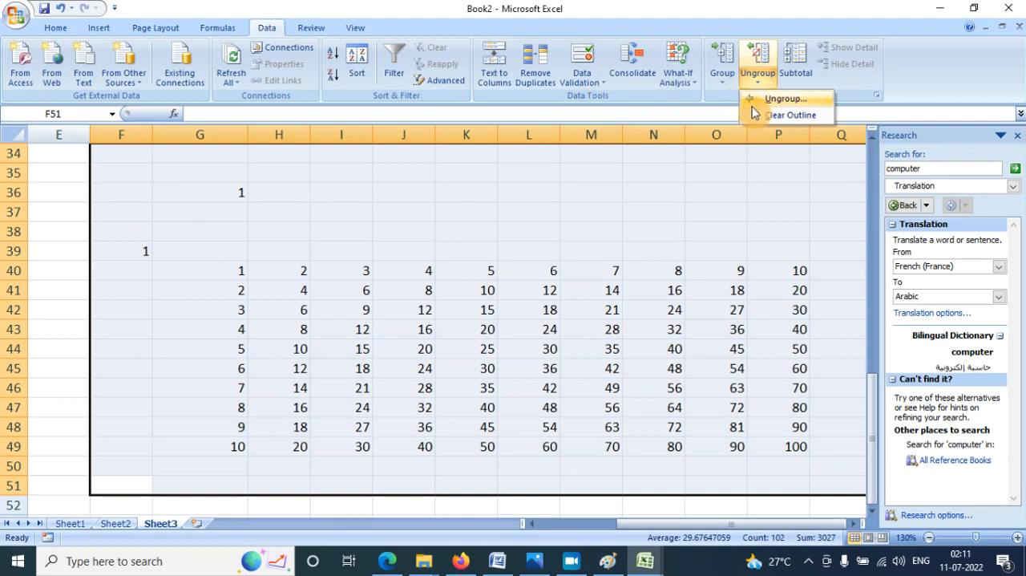
left_click(782, 115)
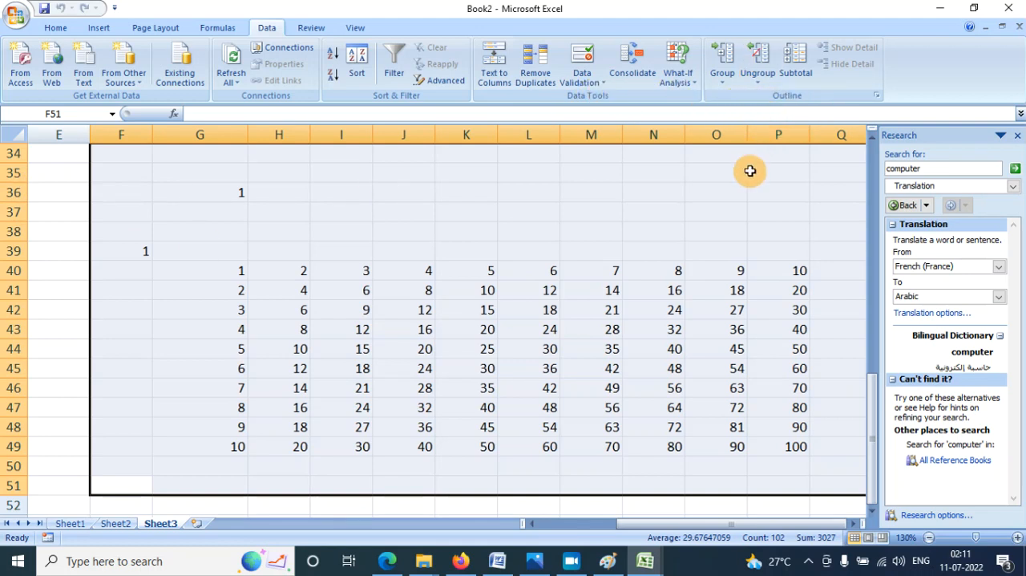
left_click(752, 211)
- Enter the item name key in cells K53 to K55 below the multiplication table
scroll(745, 225, "down", 1)
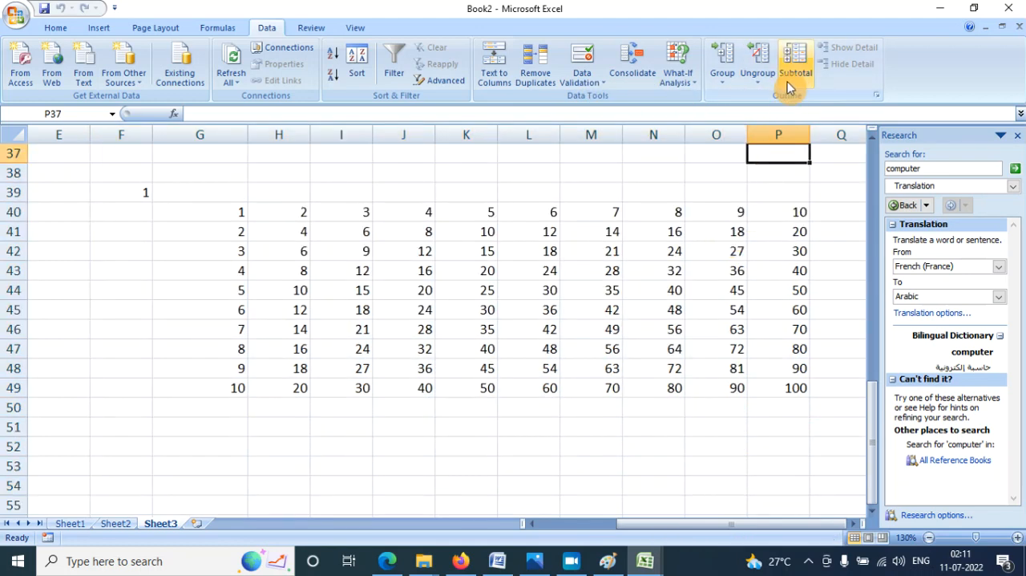
scroll(676, 238, "down", 3)
left_click(491, 292)
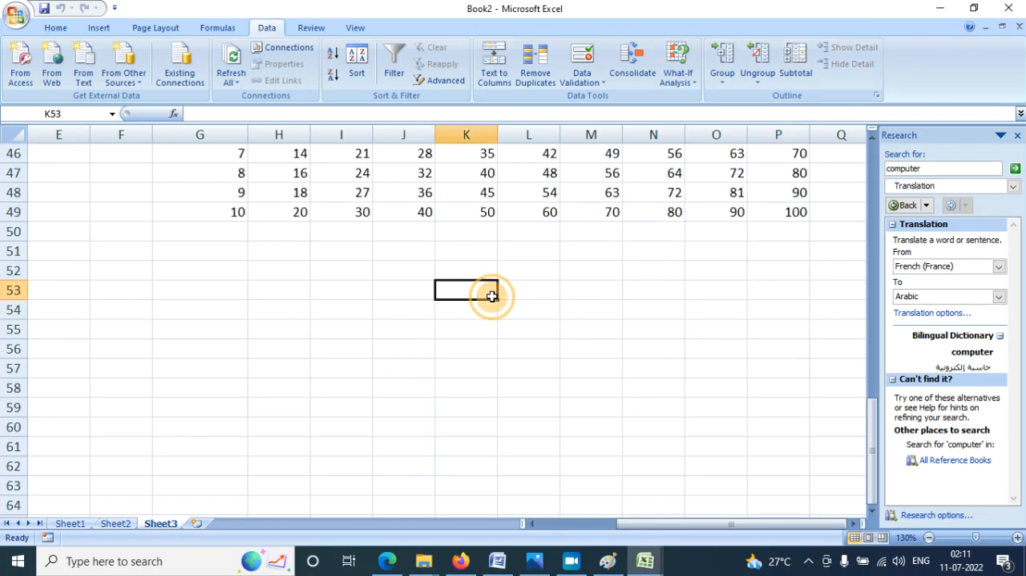
type("k")
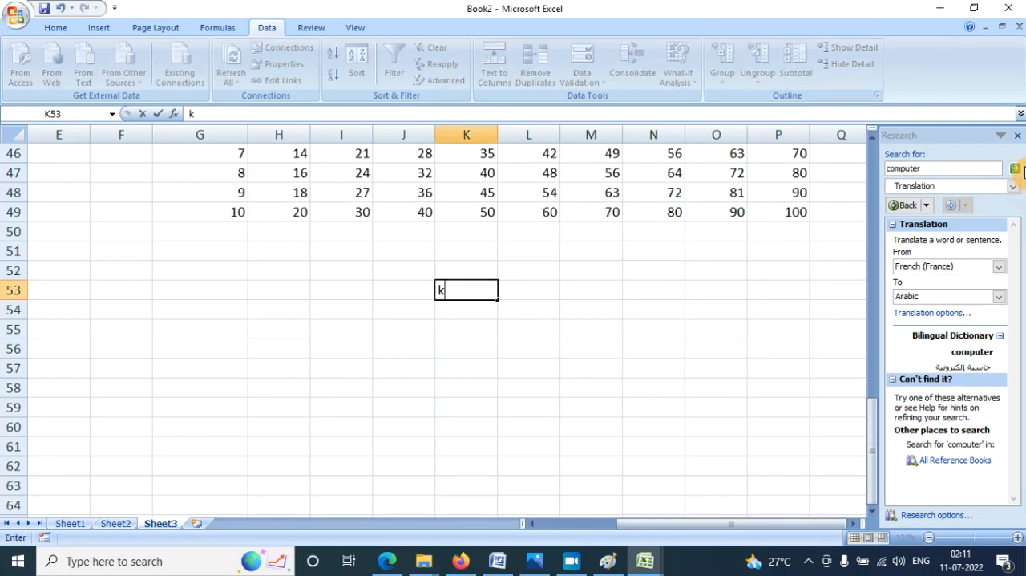
type("ey")
key("Return")
type("key")
key("Return")
type("ke")
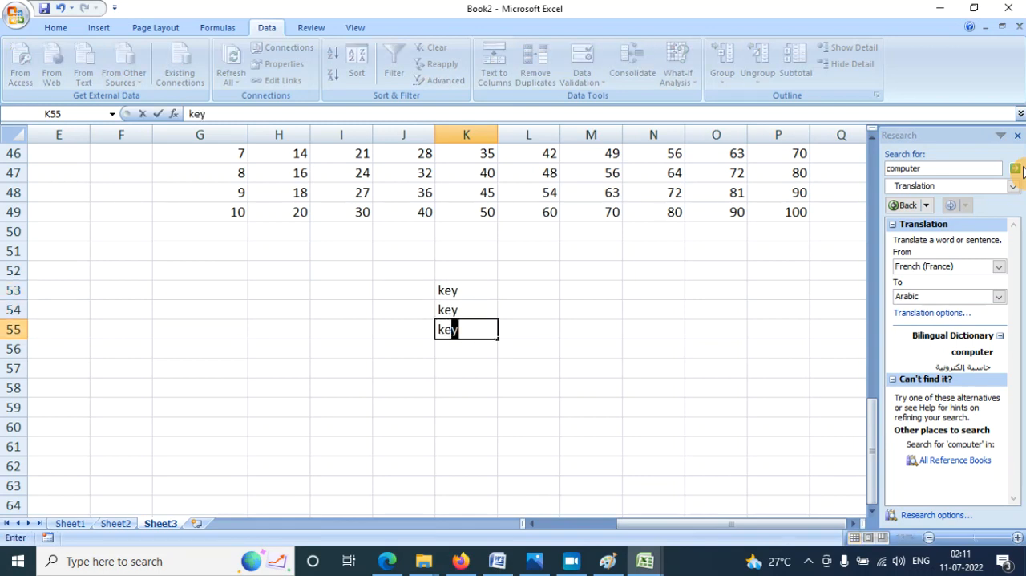
key("Return")
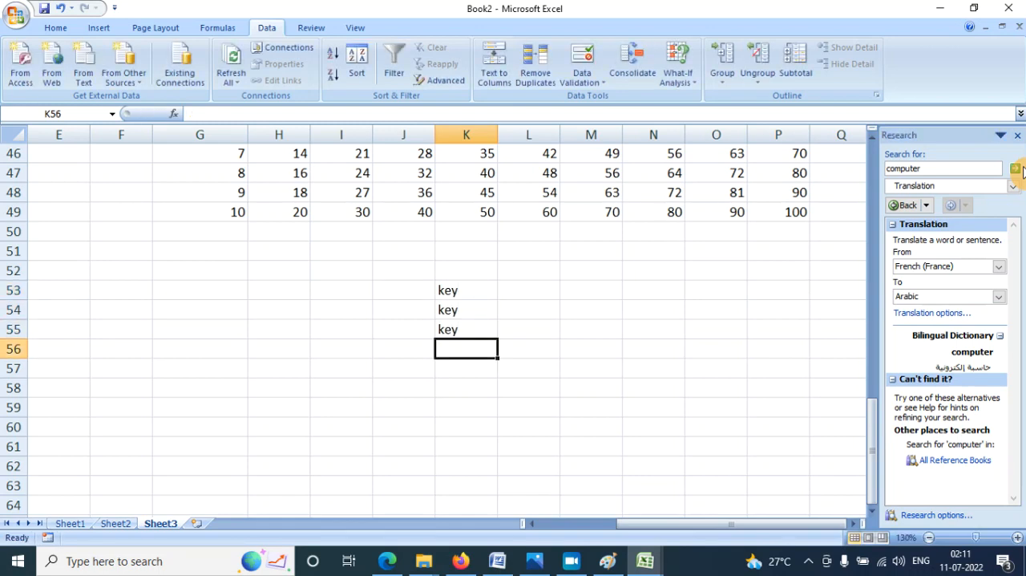
- Continue the item list with mou in cells K56 and K57 and printer in cells K58 and K59
type("mou")
key("Return")
type("ou")
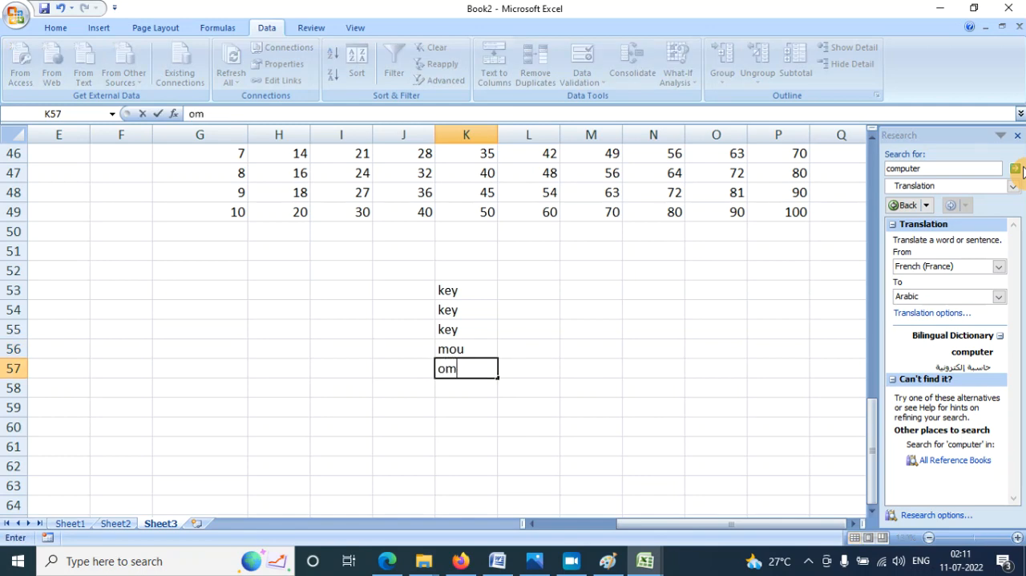
type("mou")
key("Return")
type("pr")
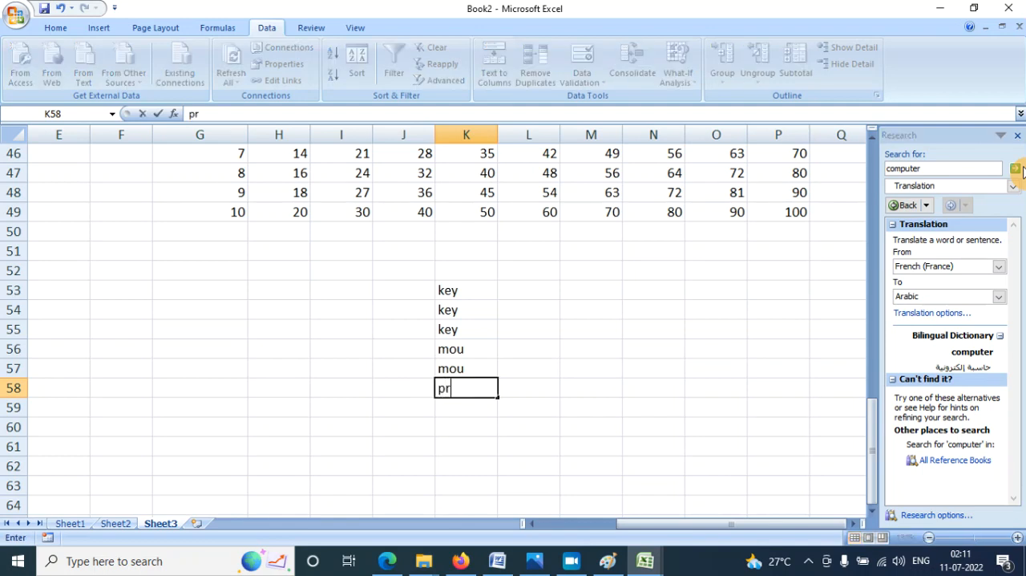
type("inter")
key("Return")
type("pr")
key("Return")
- Enter the amounts 500, 350 and 400 for the key items in cells L53 to L55
key("Up")
key("Up")
key("Up")
key("Up")
key("Up")
key("Up")
key("Up")
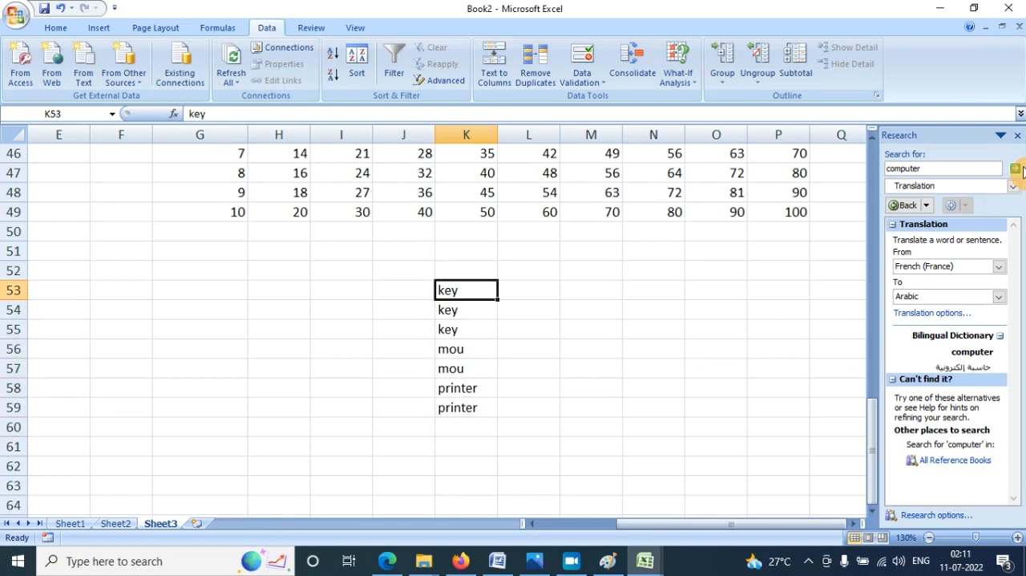
key("Right")
type("5")
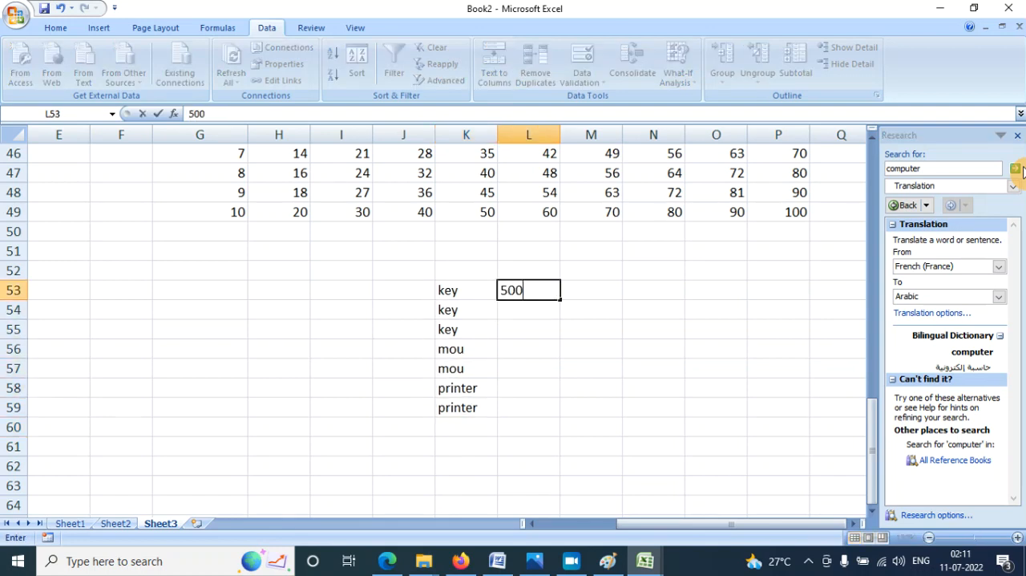
key("Return")
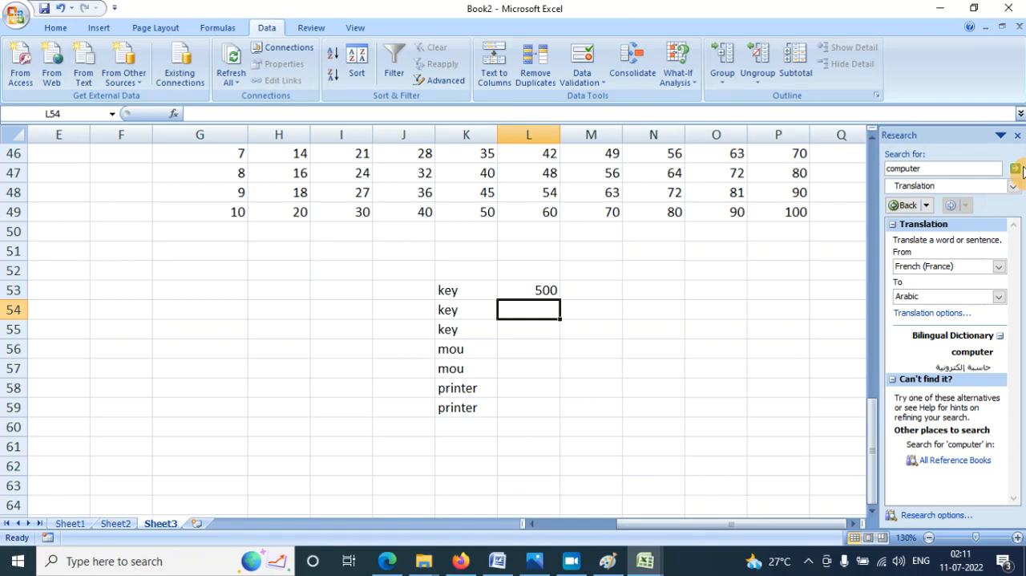
type("50")
key("Return")
key("Up")
type("35")
key("Return")
type("400")
key("Return")
- Enter 300 and 250 for the mou items and 5000 and 4500 for the printer items in L56 to L59
type("300")
key("Return")
type("2")
key("Return")
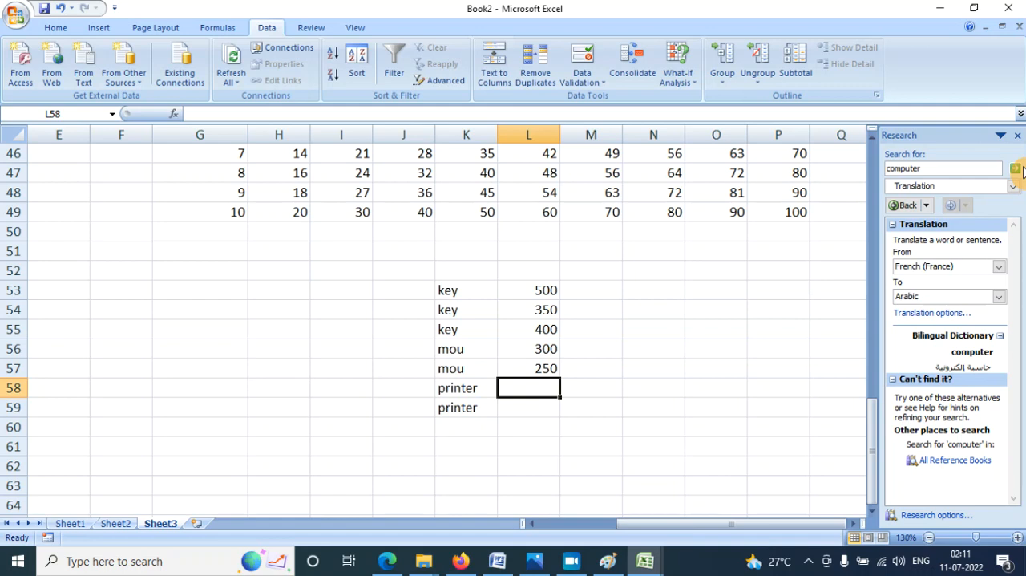
type("5000")
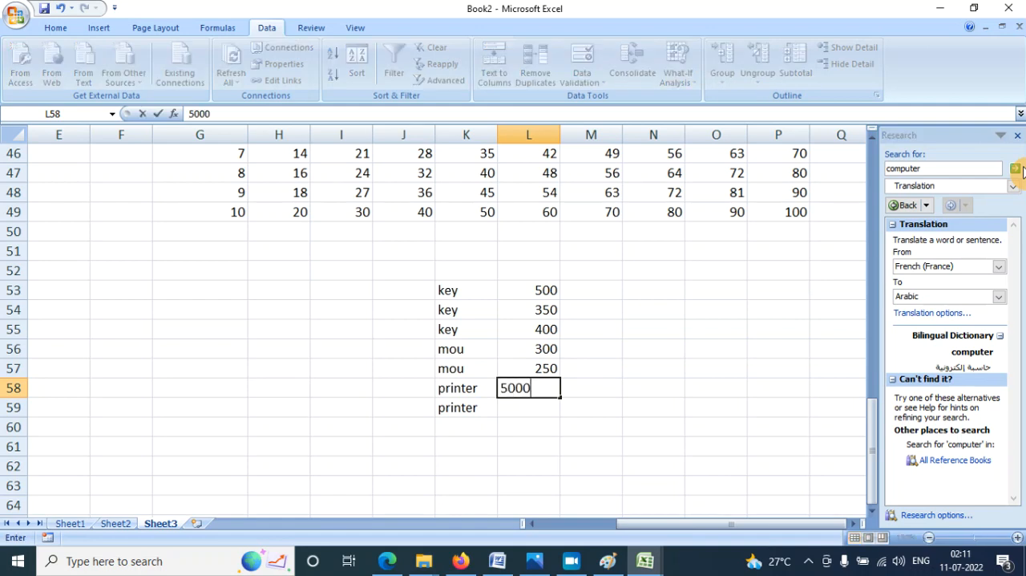
key("Return")
type("4500")
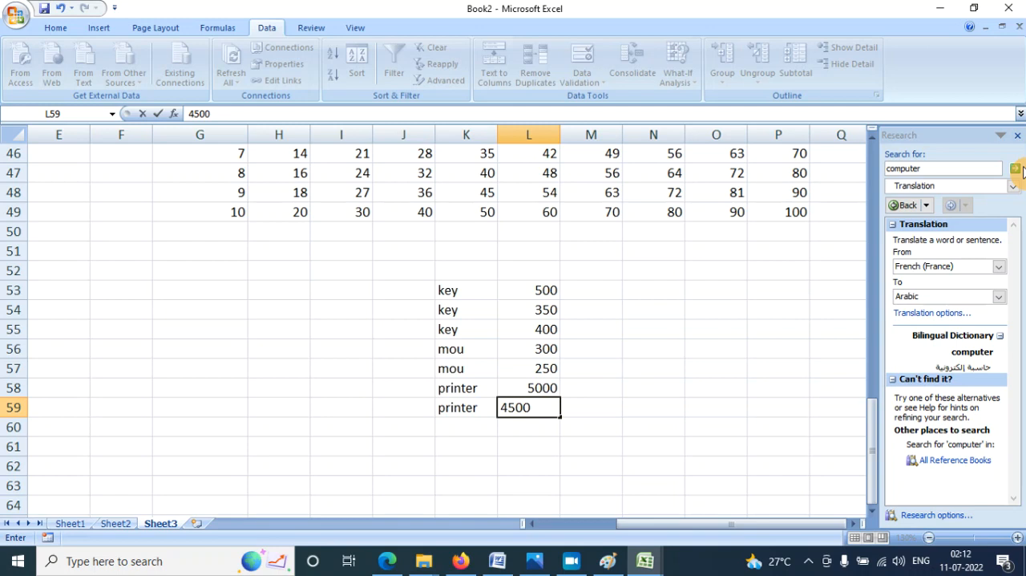
key("Return")
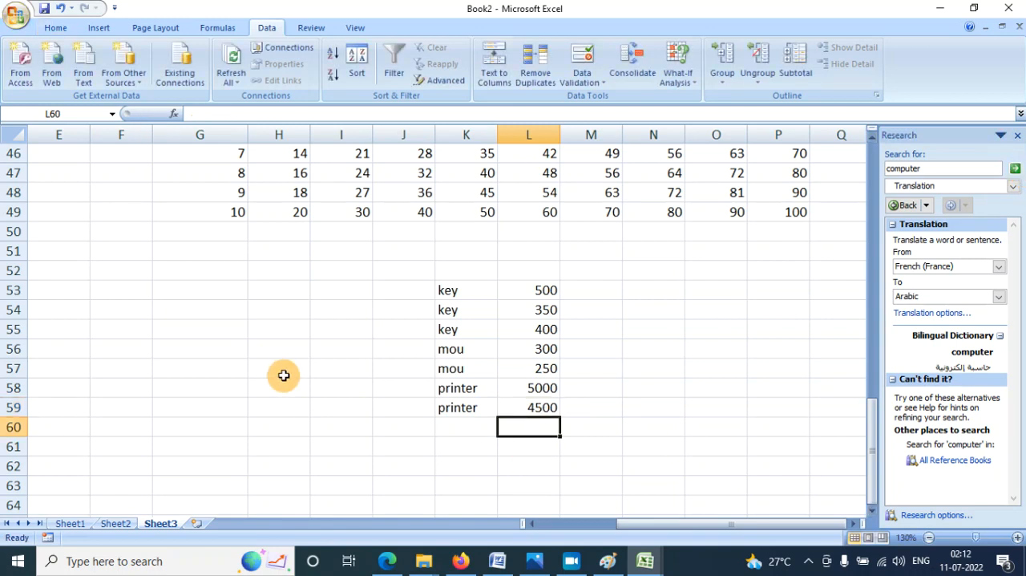
- Subtotal the item list with its first row as labels, summing the 500 column at each change in key
left_click_drag(445, 299, 531, 425)
left_click(797, 69)
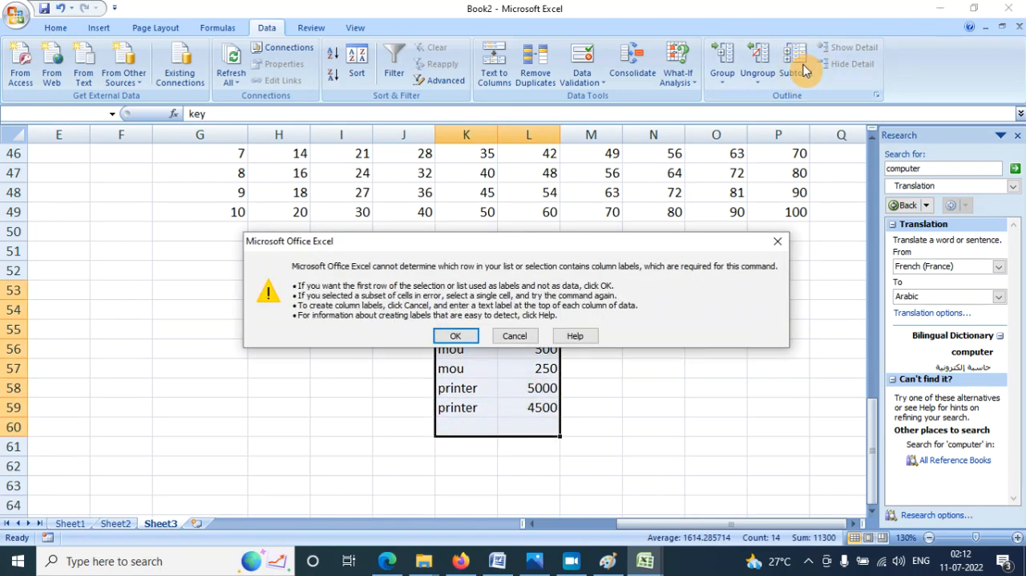
left_click(451, 336)
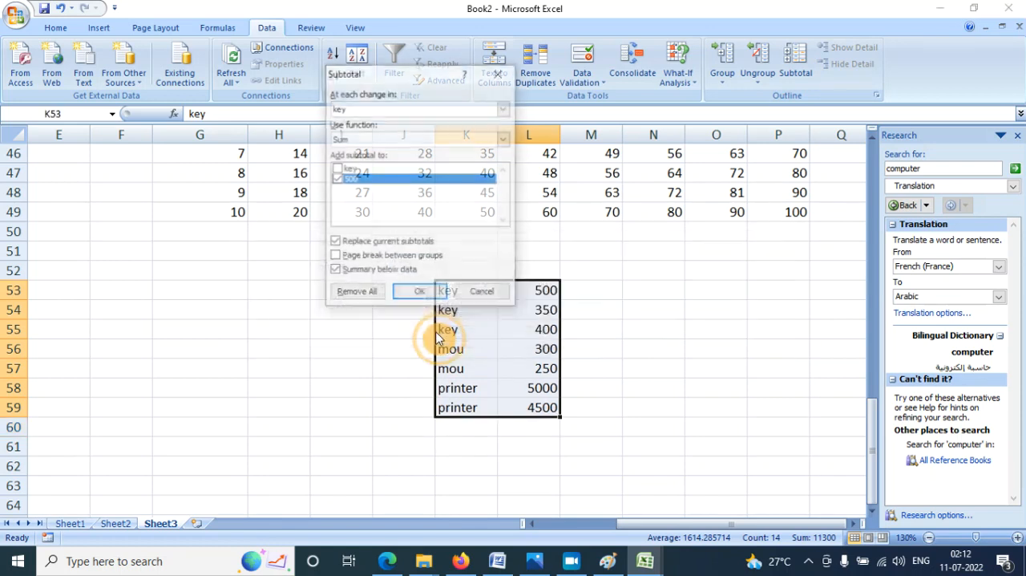
left_click(435, 291)
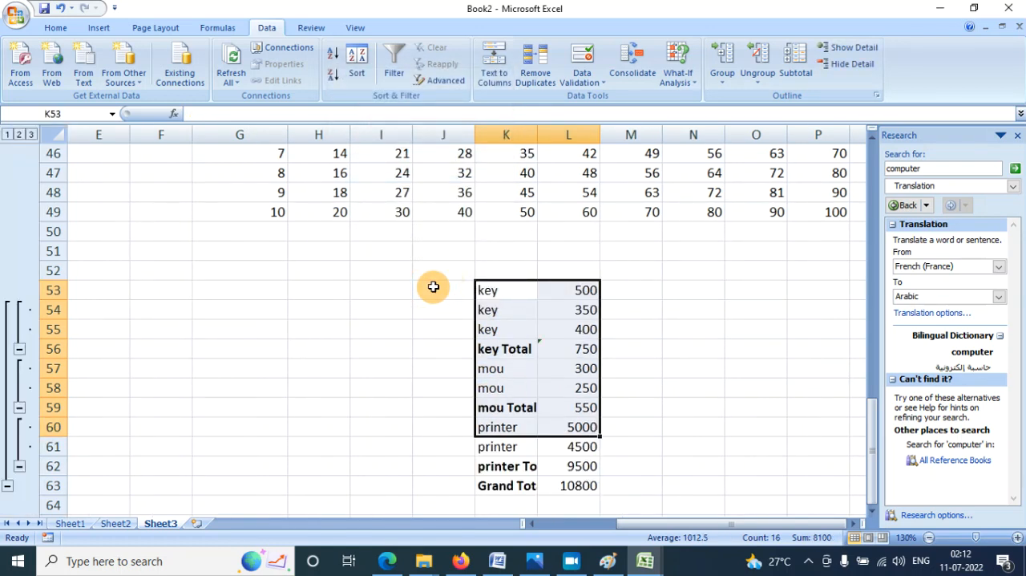
left_click(654, 385)
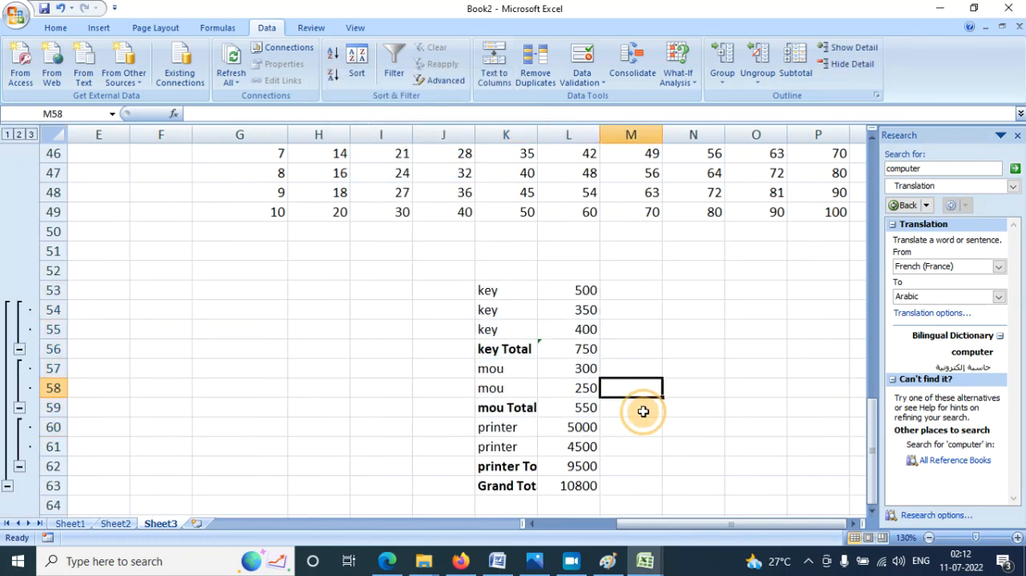
- Examine the printer, mou and key amounts against the subtotal of each group
left_click(526, 427)
left_click(583, 434)
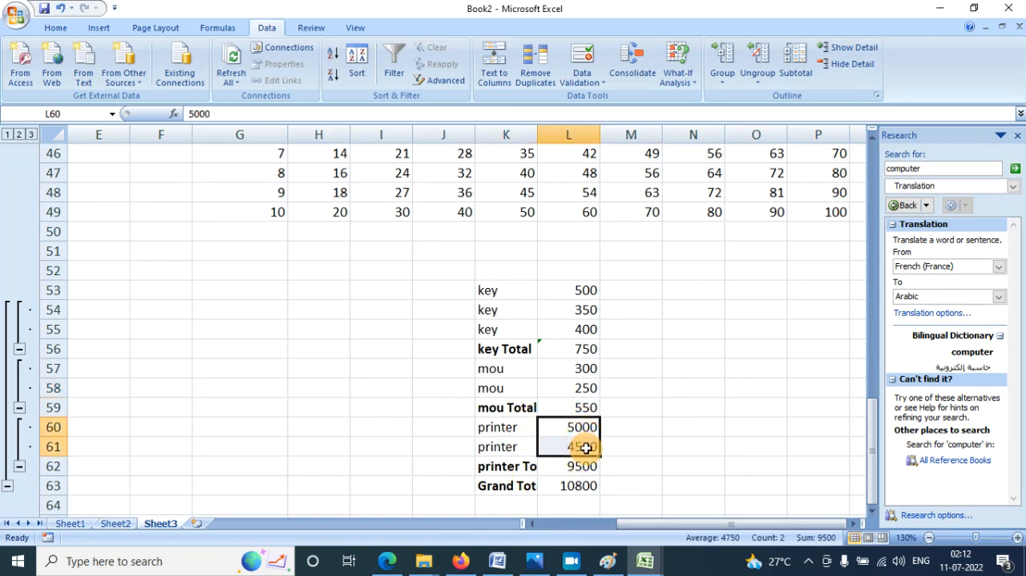
left_click(584, 465)
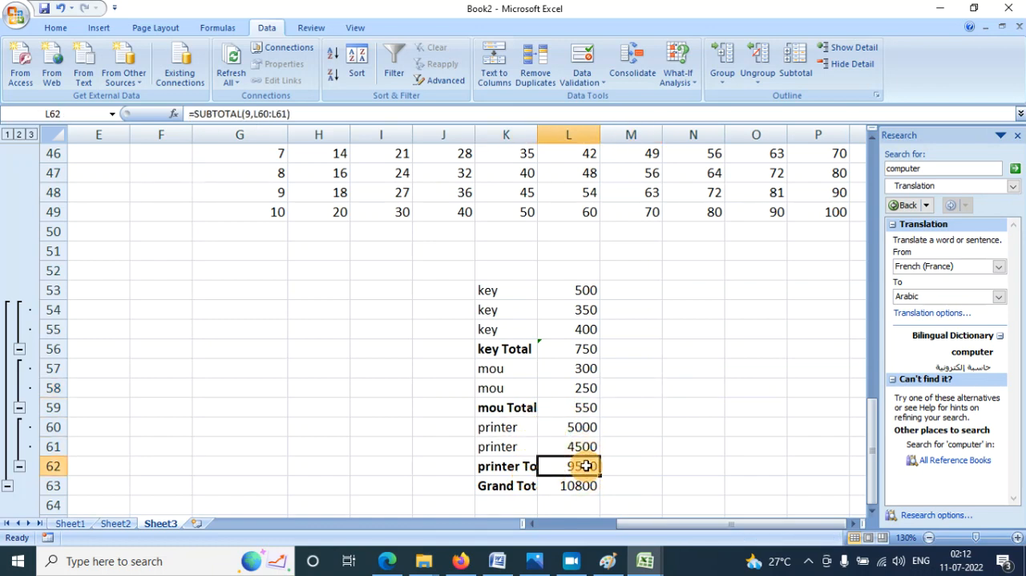
left_click_drag(493, 367, 497, 389)
left_click_drag(594, 366, 590, 405)
left_click_drag(598, 285, 594, 350)
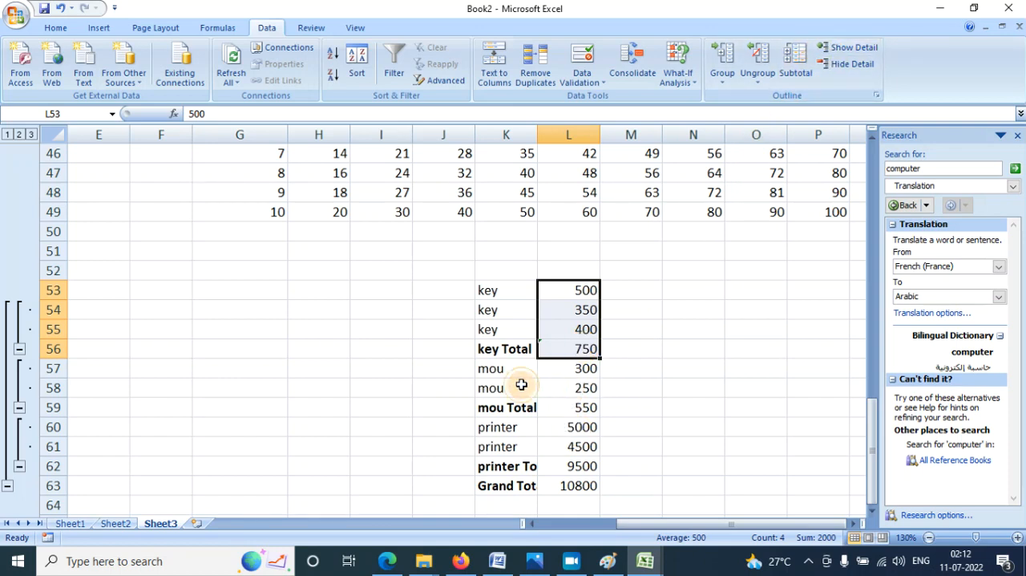
- Hide the detail rows of the key, mou and printer subtotal groups
left_click(503, 328)
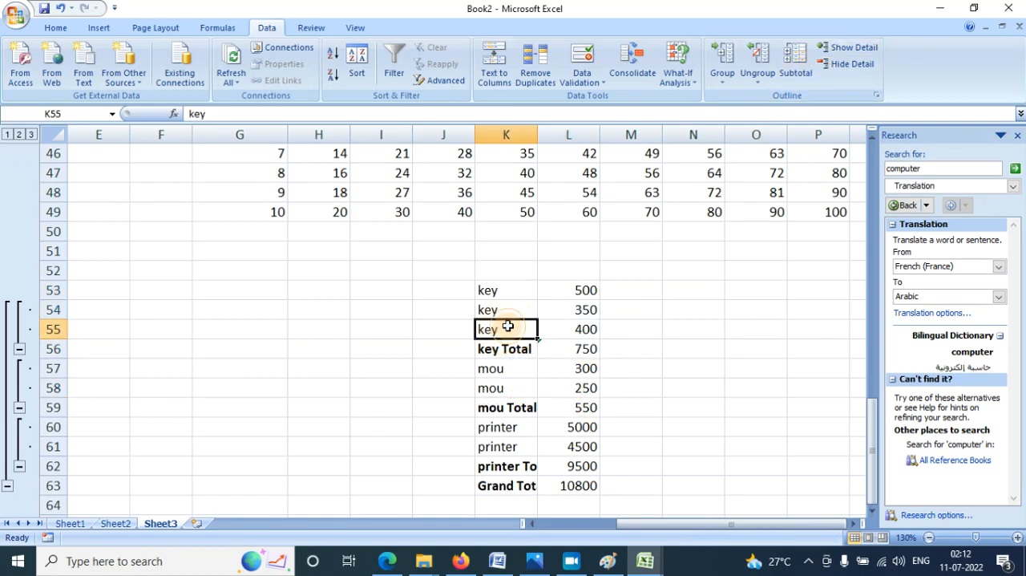
left_click(838, 65)
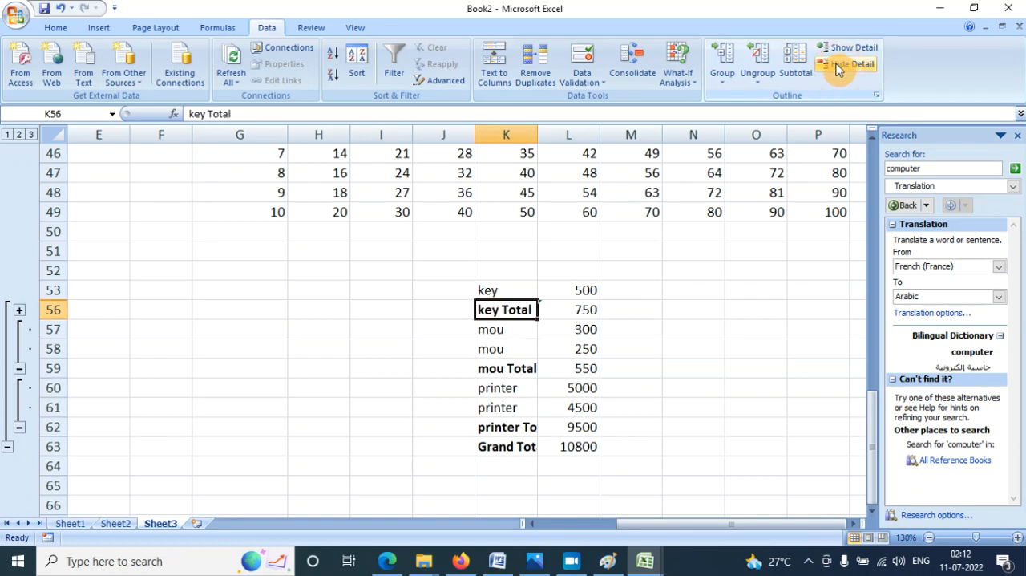
left_click(534, 348)
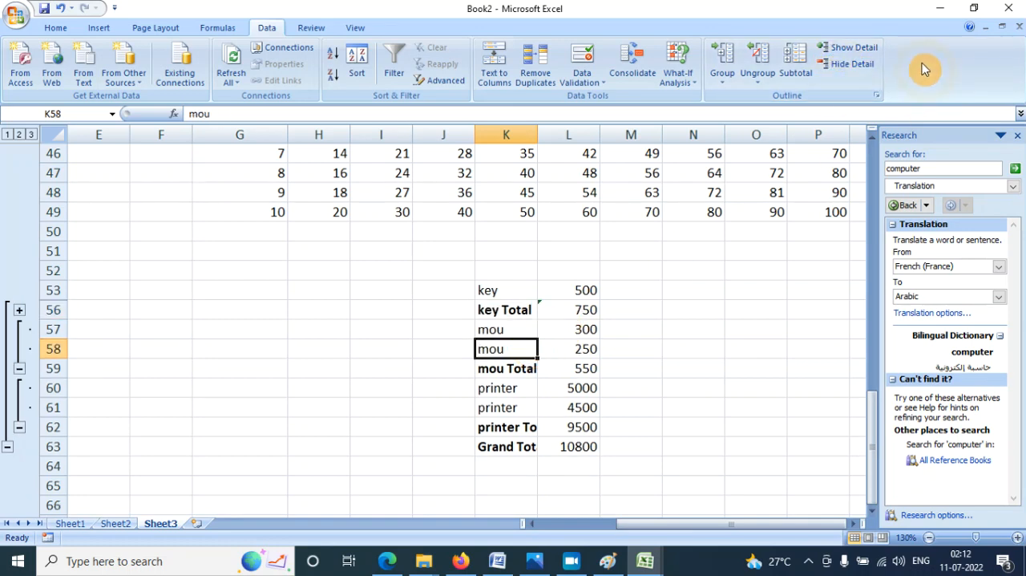
left_click(841, 66)
left_click(521, 368)
left_click(846, 64)
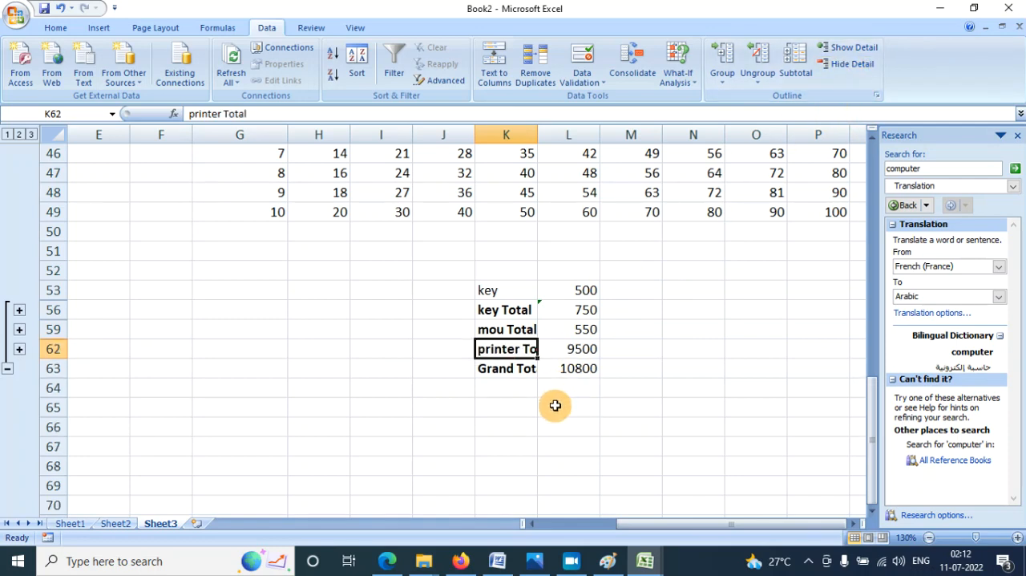
left_click(589, 405)
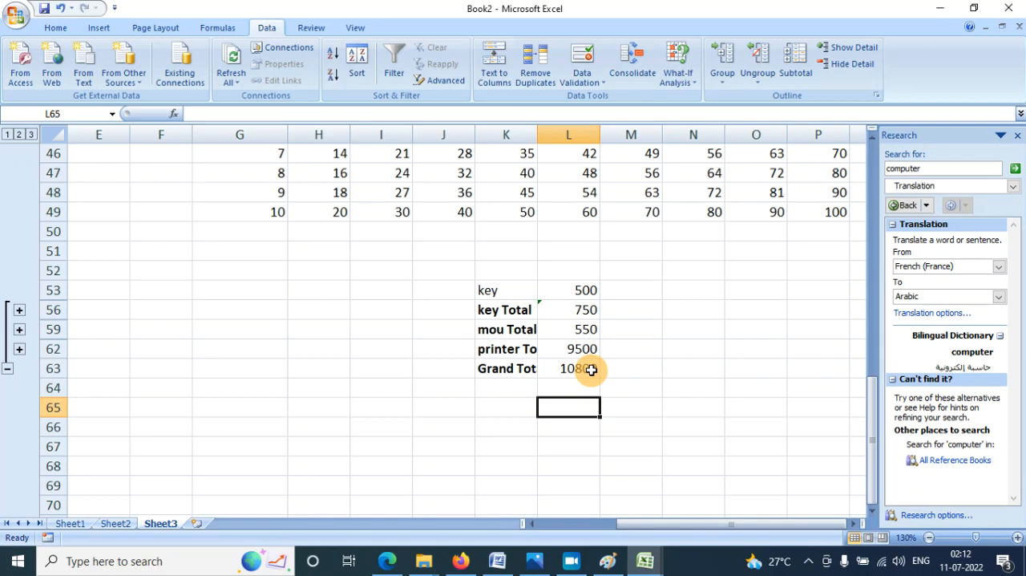
- Show the detail rows of the printer and key subtotal groups again
left_click(485, 374)
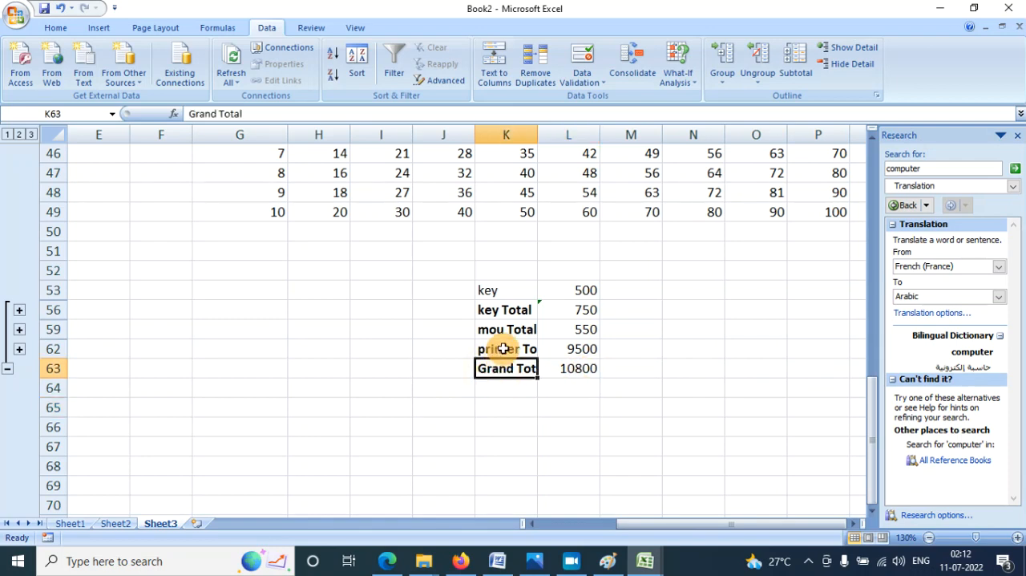
left_click(854, 53)
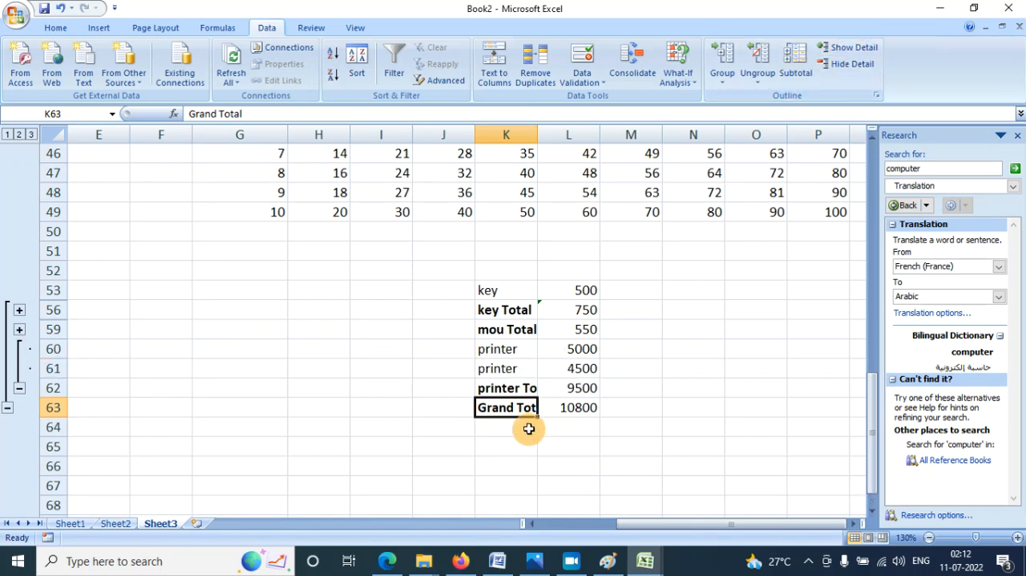
left_click(520, 389)
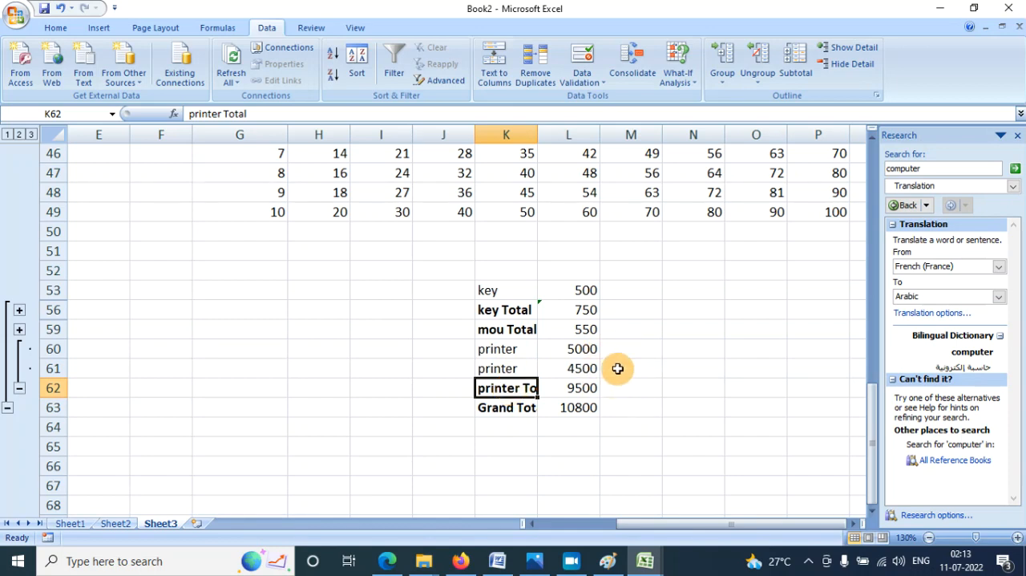
left_click(515, 315)
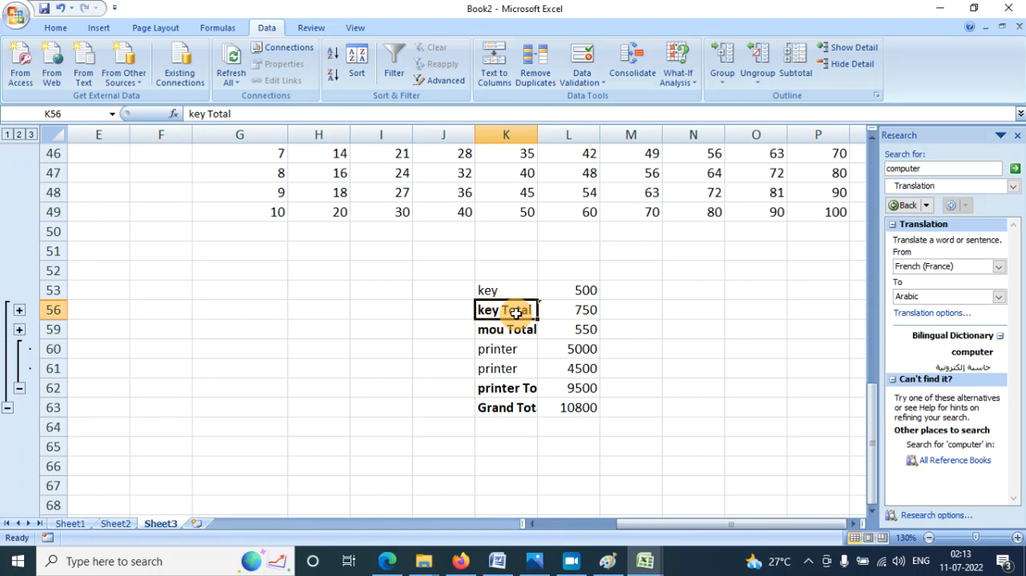
left_click(851, 48)
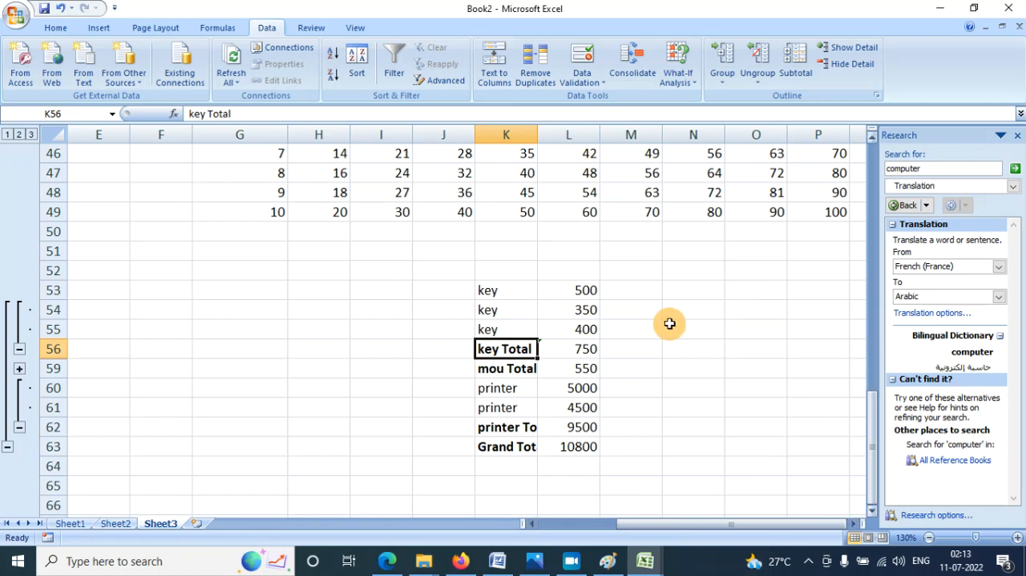
left_click(572, 561)
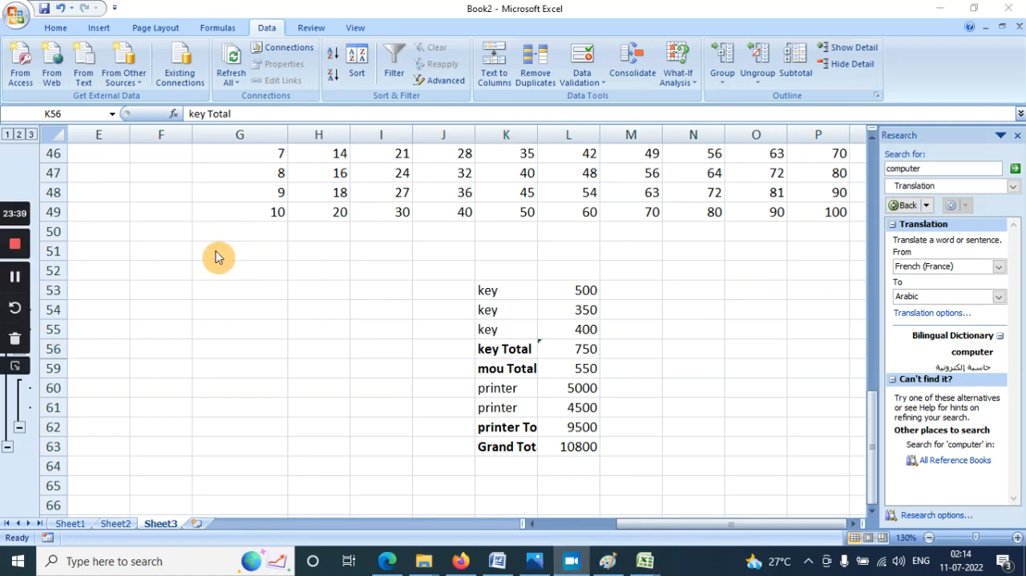